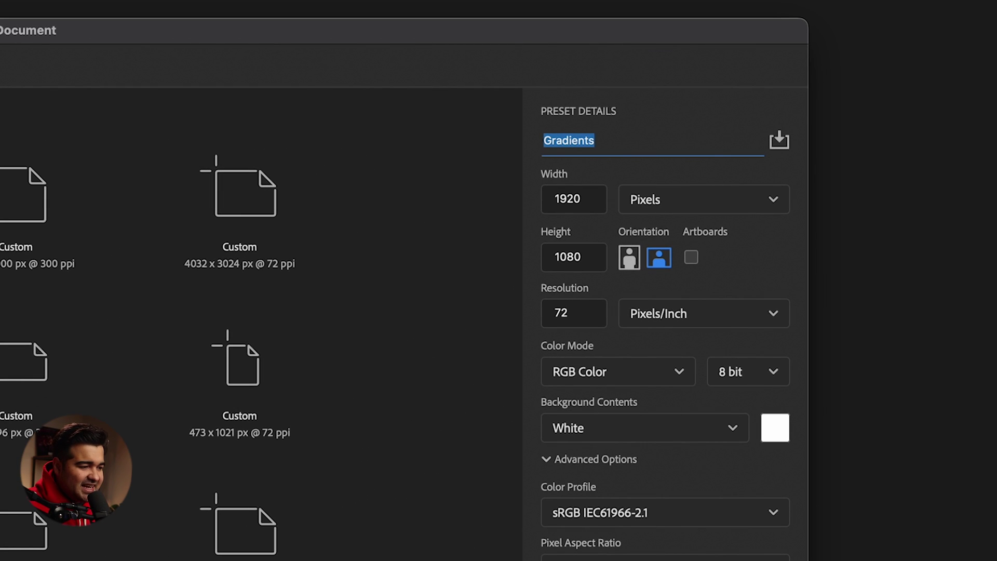
Step: Create the Gradients document at 1920 × 1080 px, 72 ppi, RGB, and select the Curvature Pen Tool in Shape mode
key("Return")
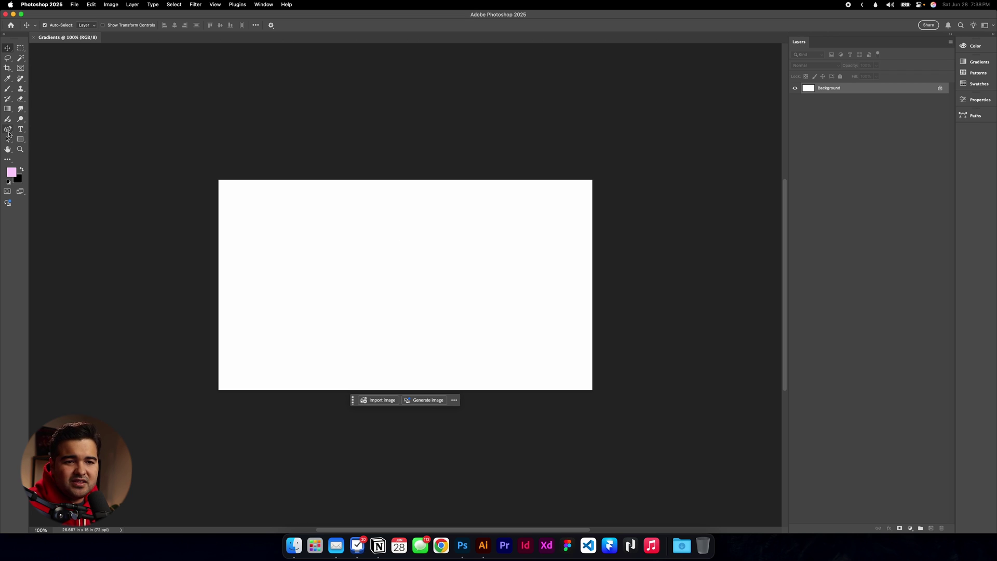
left_click(8, 134)
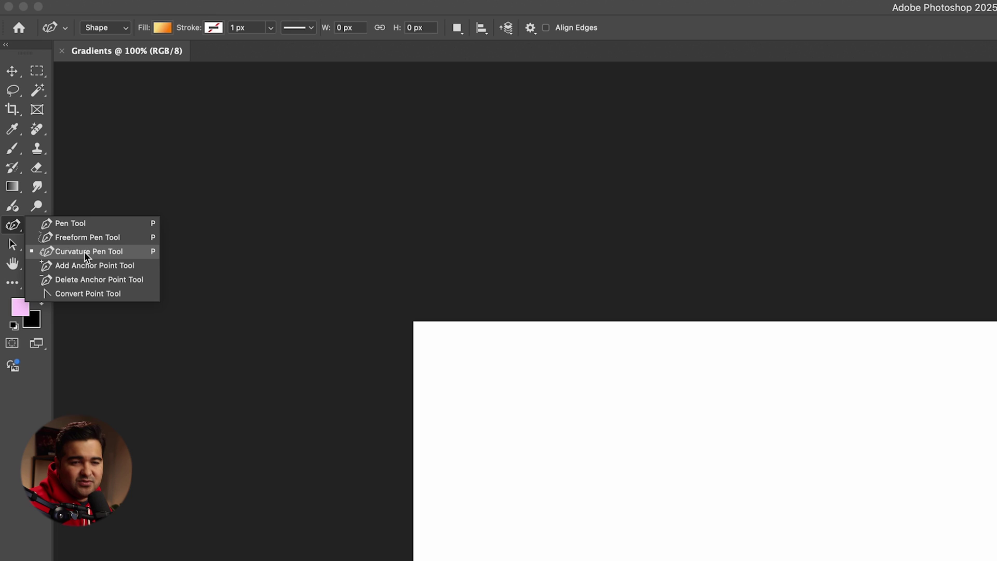
left_click(393, 239)
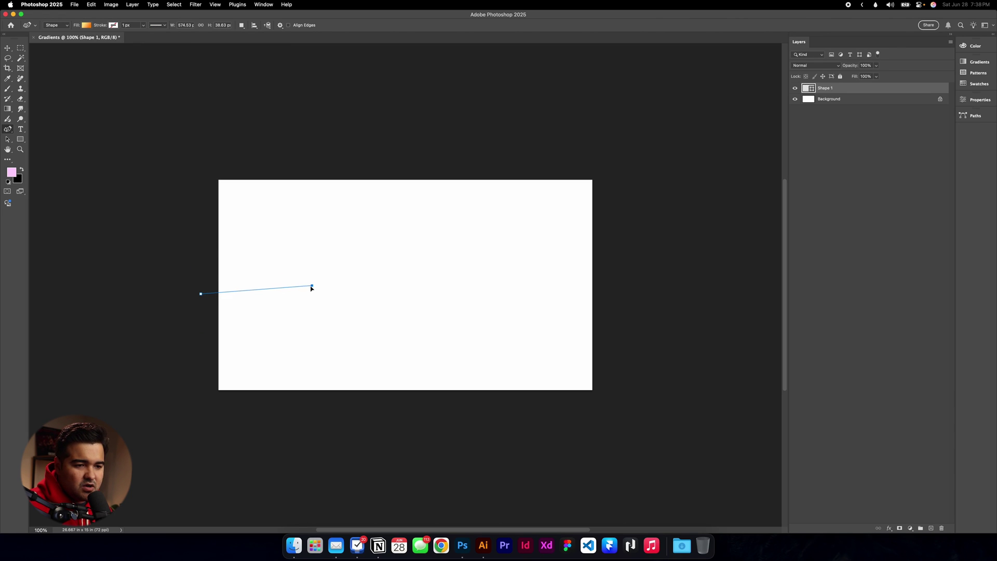
Step: Draw a closed shape about 2106 × 1141 px covering the canvas below a curve from the left edge to the top edge, with sharp outer corners
left_click(299, 290)
left_click(557, 155)
left_click_drag(551, 168, 513, 173)
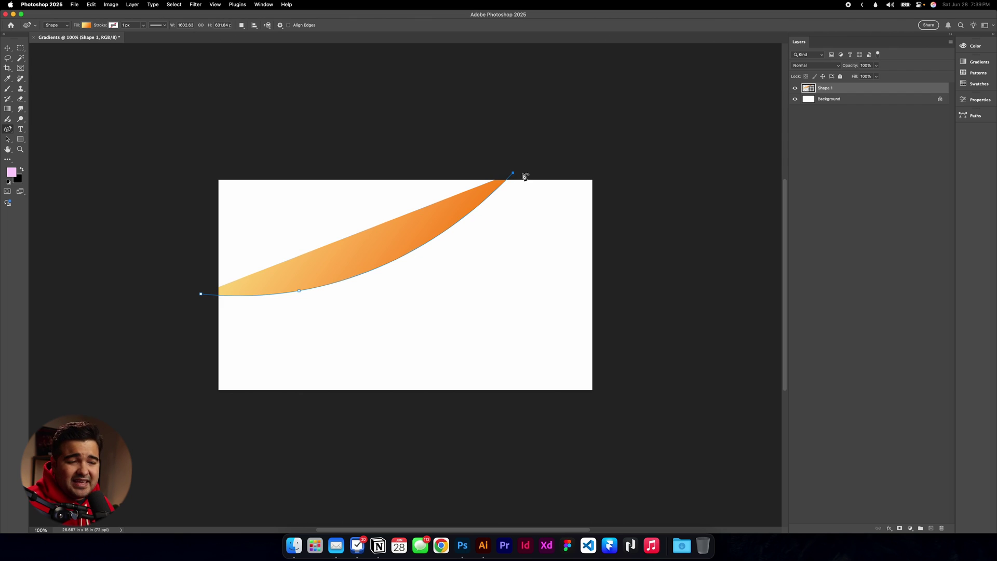
left_click(610, 171)
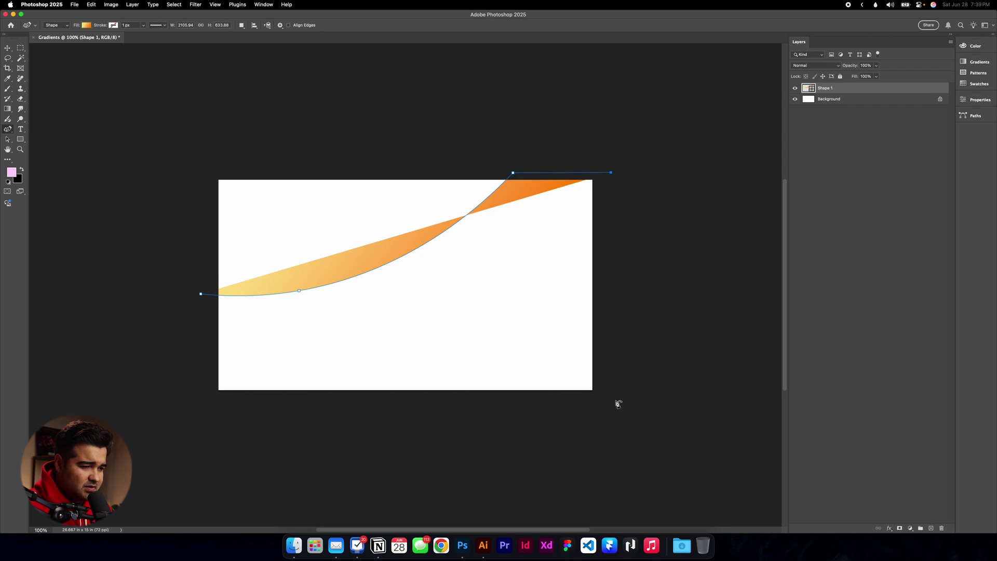
left_click(612, 392)
double_click(610, 171)
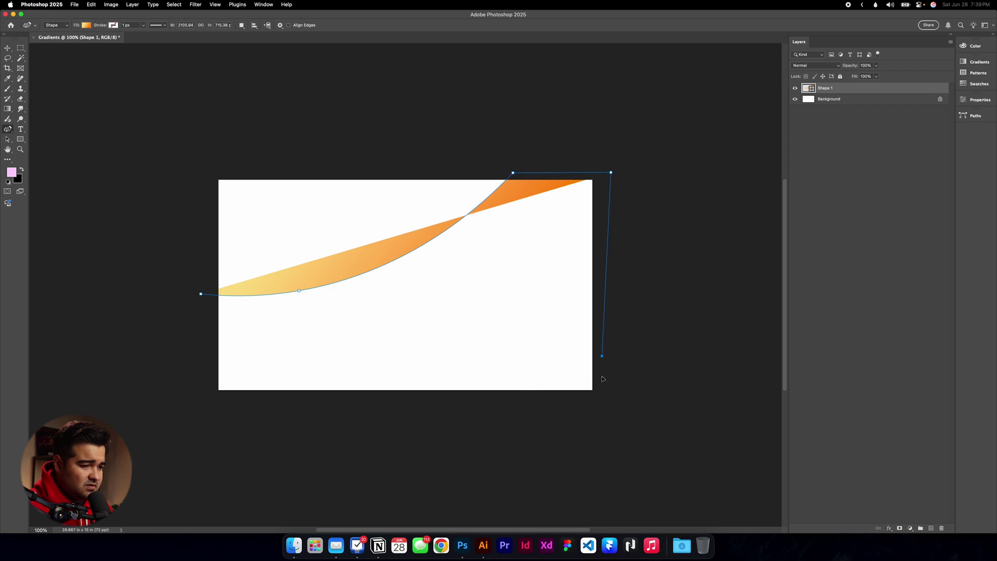
left_click(204, 394)
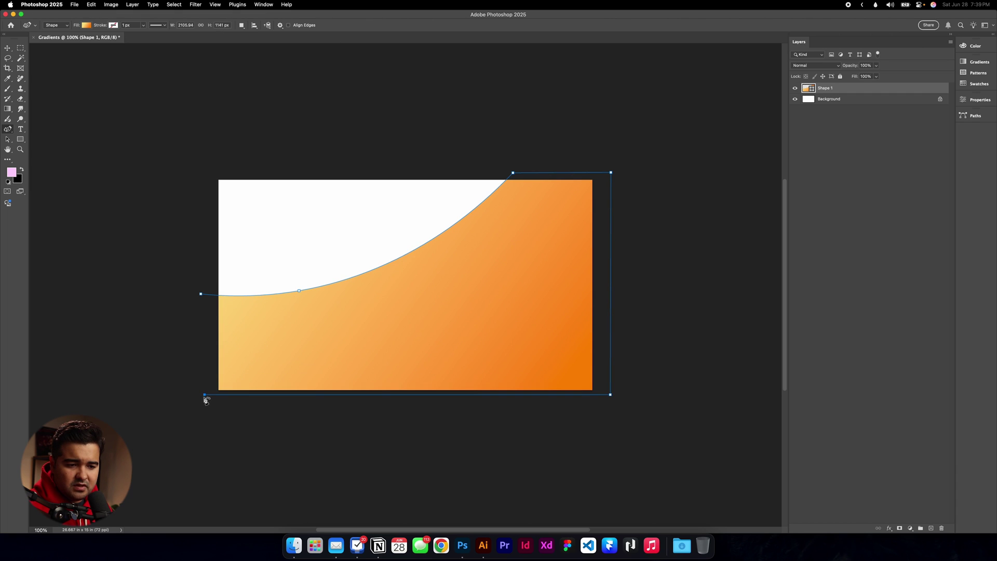
double_click(201, 294)
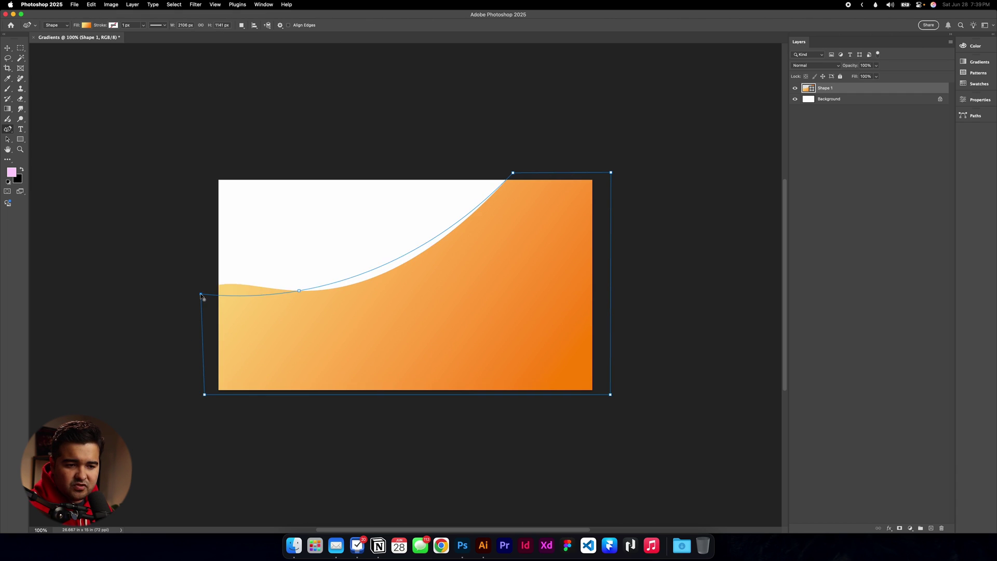
Step: Pull the shape's two left anchors closer to the canvas edge, keep them as corner points, and select the finished shape
left_click_drag(201, 295, 213, 295)
double_click(213, 295)
left_click(204, 396)
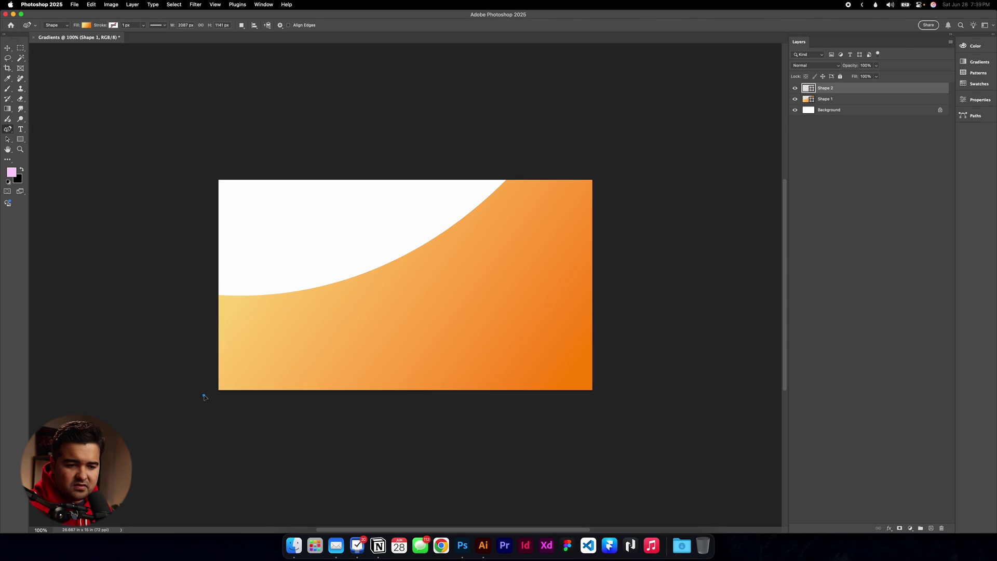
key("super+z")
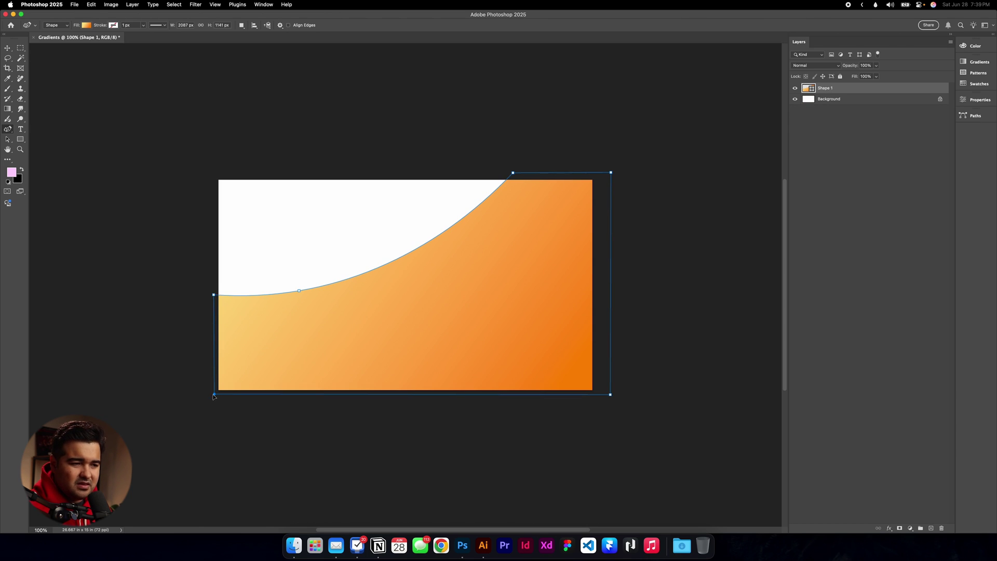
key("v")
left_click(367, 327)
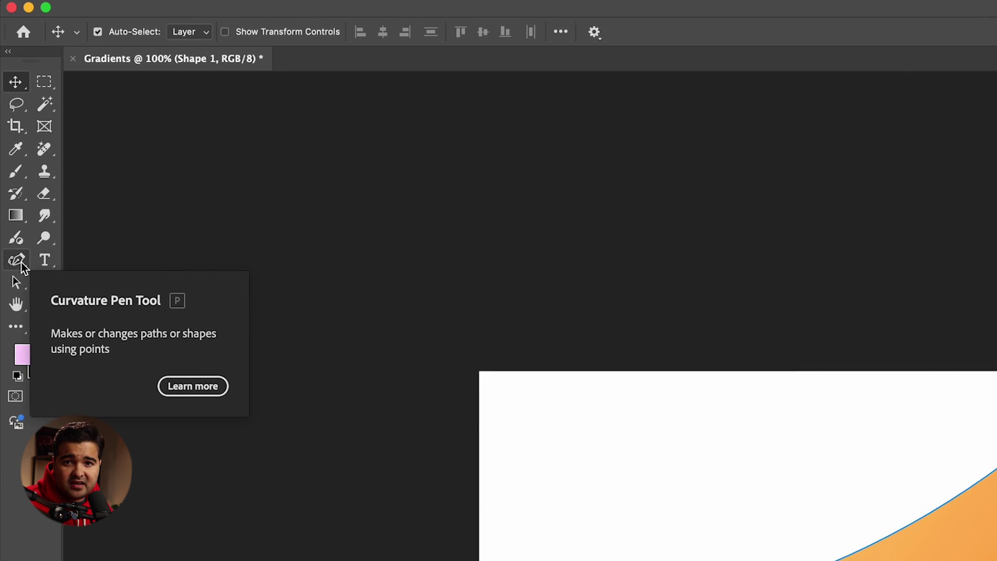
Step: Set the starting colour stop of the shape's gradient fill to 84a4ff
left_click(21, 261)
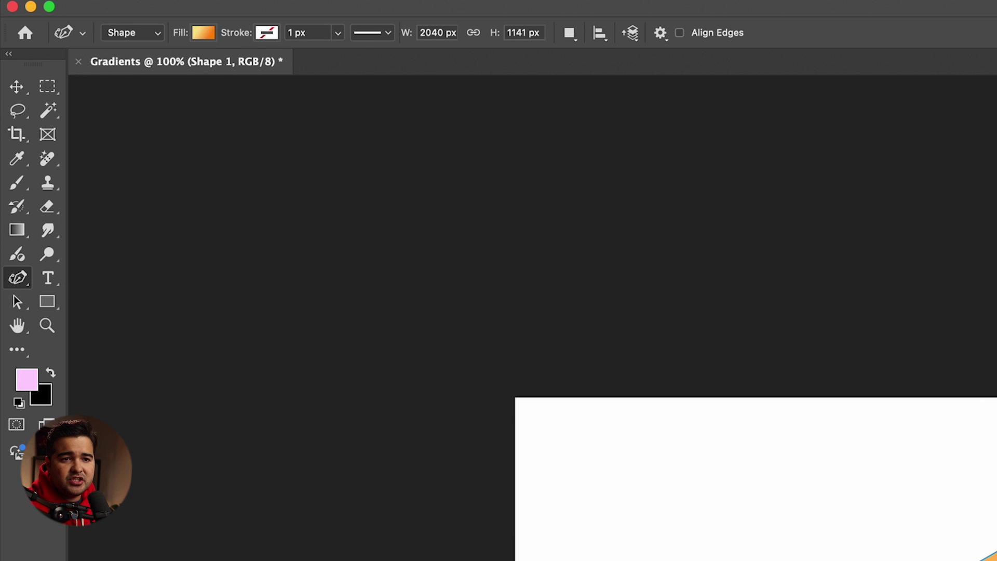
left_click(207, 34)
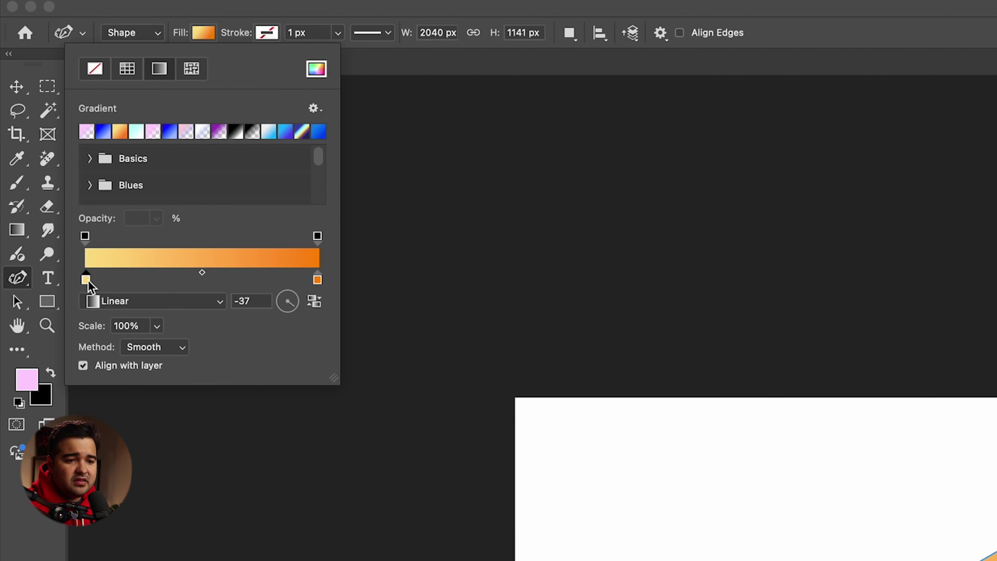
key("i")
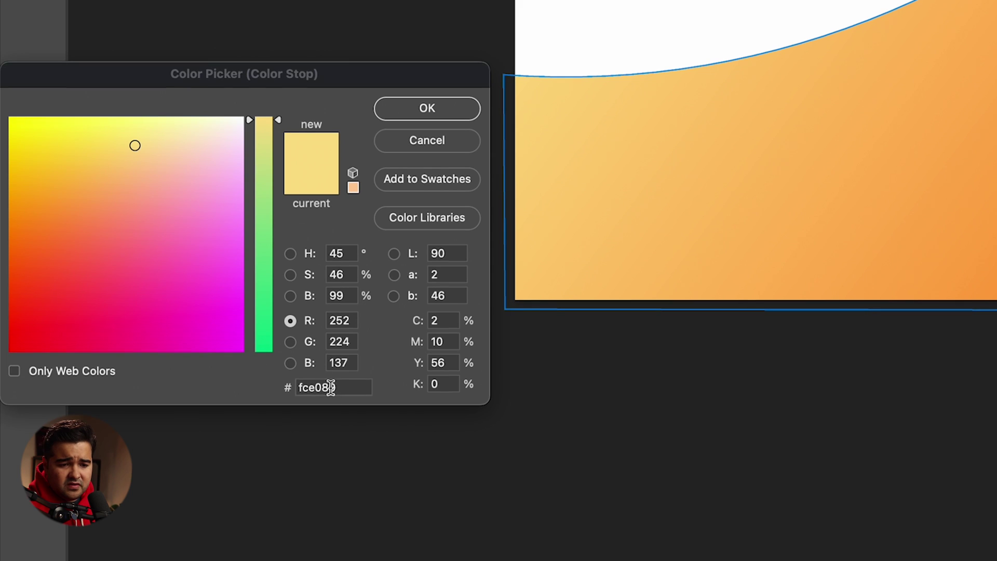
left_click(329, 387)
type("84a4ff")
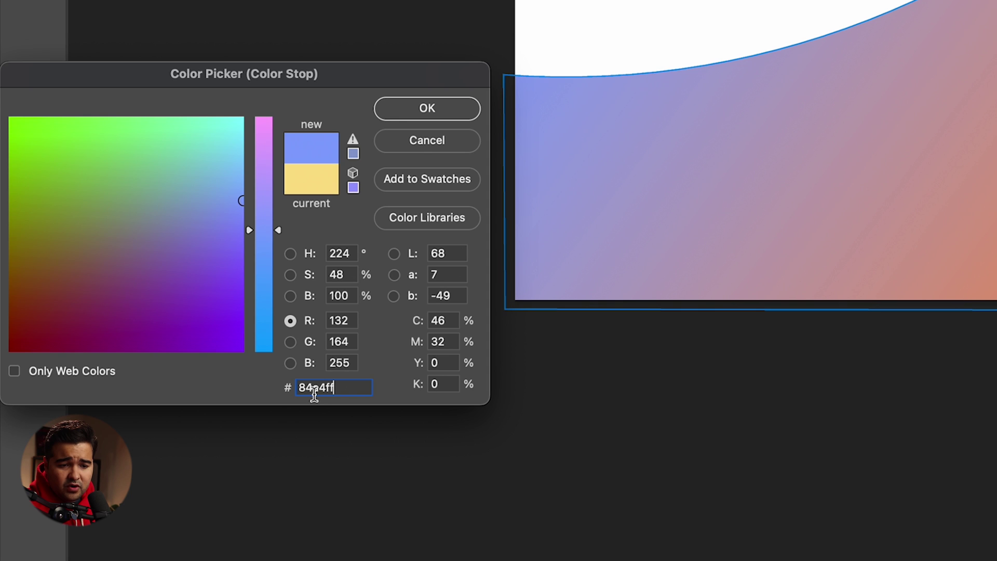
left_click(384, 111)
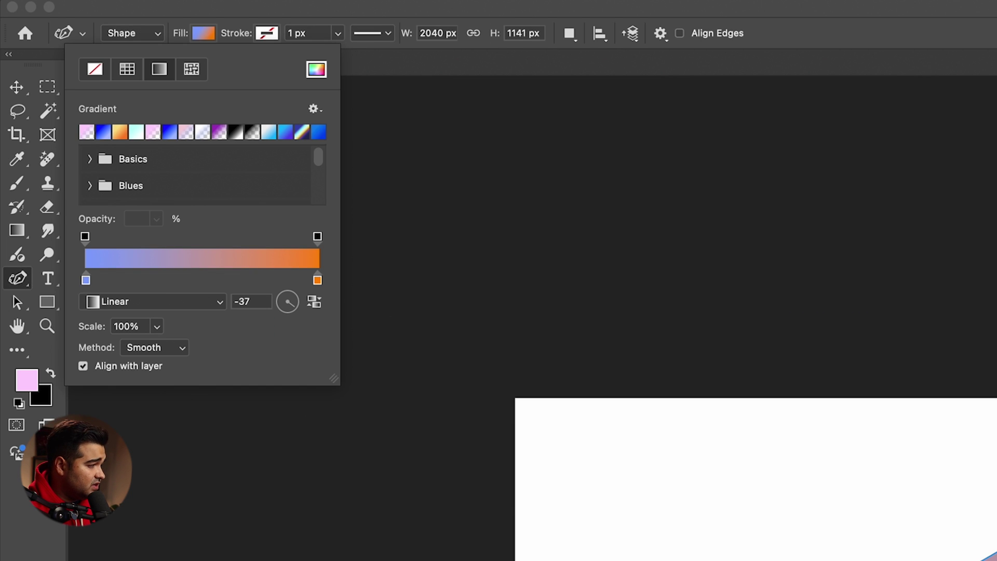
key("Return")
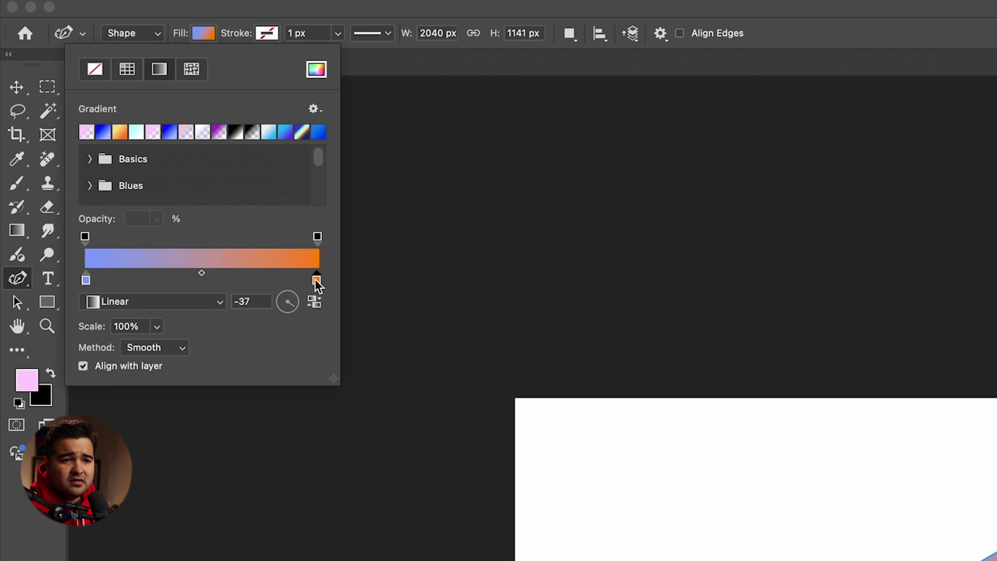
Step: Set the ending colour stop of the shape's gradient fill to white, fff
double_click(315, 279)
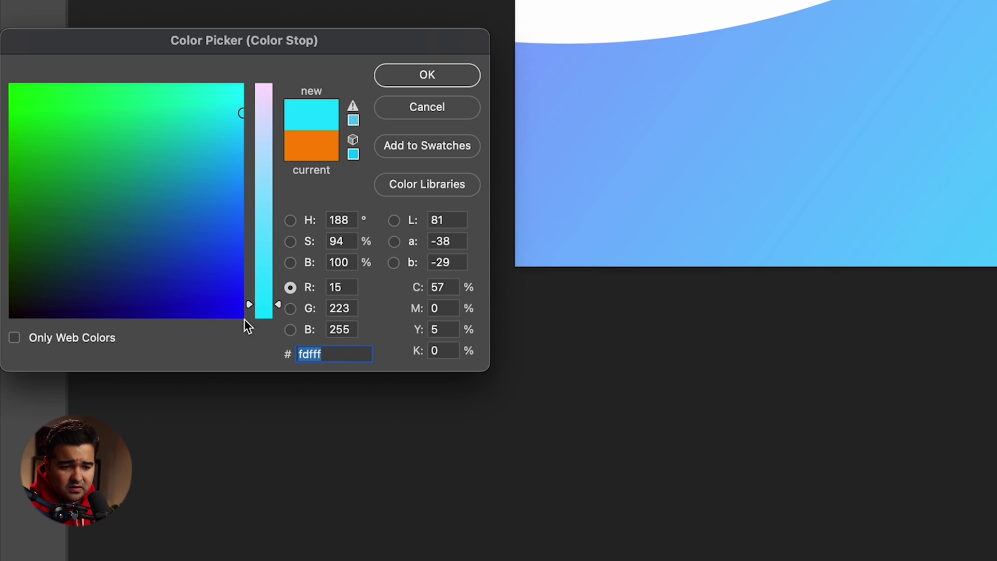
type("ffff")
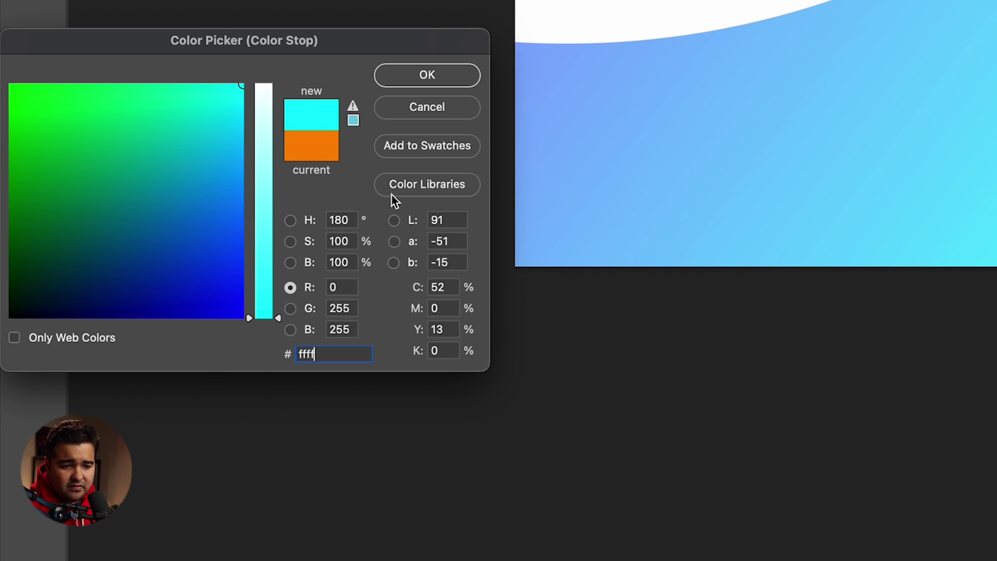
key("BackSpace")
left_click(438, 72)
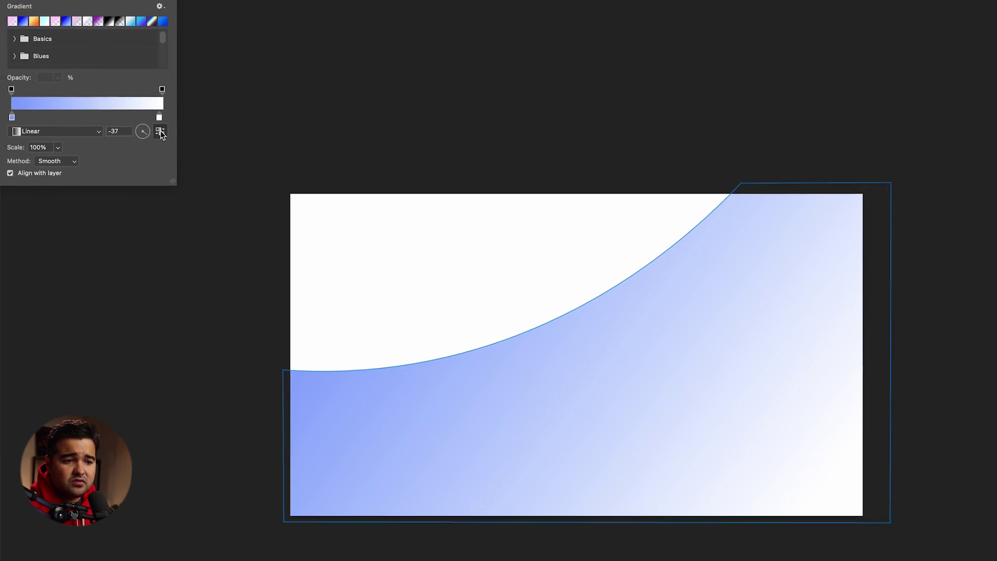
Step: Reverse the shape's gradient and rotate its angle to -53
left_click(160, 132)
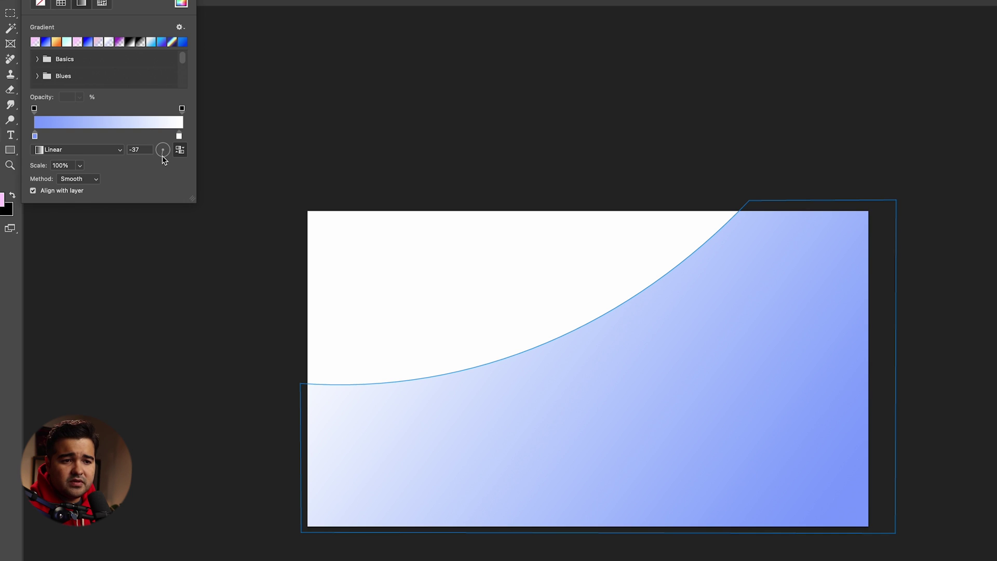
left_click_drag(163, 158, 167, 158)
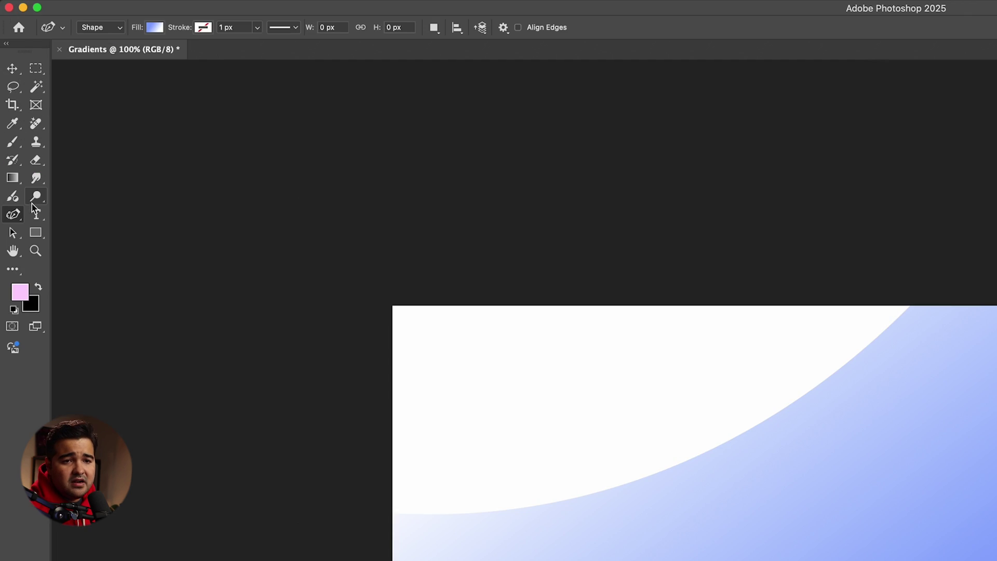
Step: Start a second shape with a curve below the first, running from beyond the canvas's lower left edge to above its top edge
left_click(172, 363)
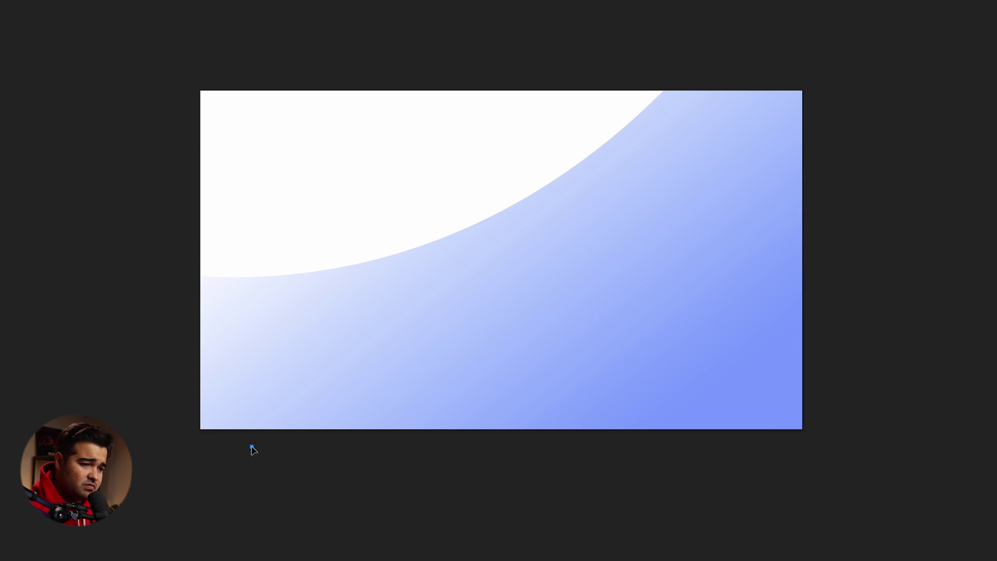
scroll(323, 450, "down", 1)
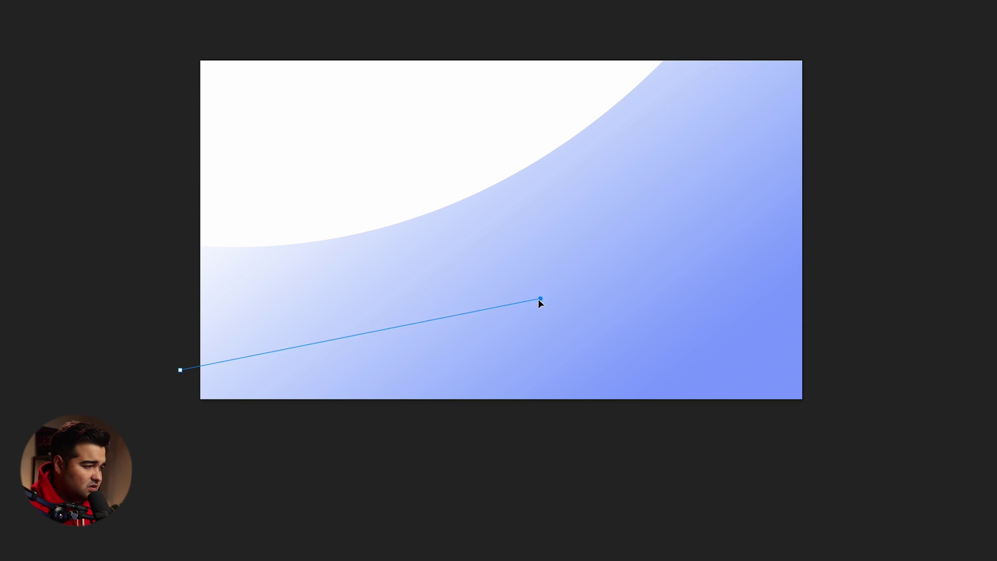
left_click(520, 305)
left_click_drag(746, 37, 750, 25)
left_click_drag(521, 304, 532, 271)
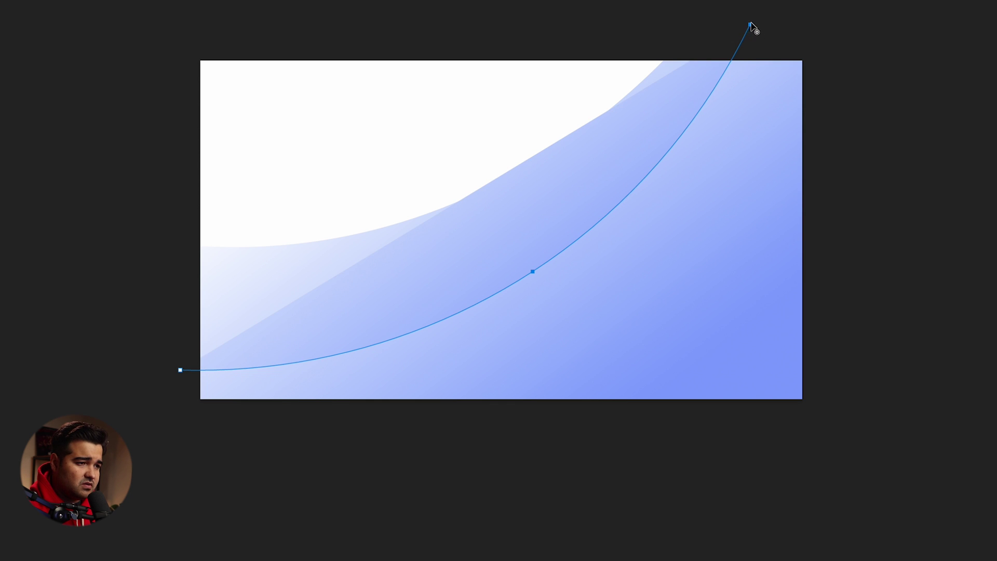
Step: Close the second shape around the canvas's right and bottom edges, converting its outer points to sharp corners
left_click(831, 25)
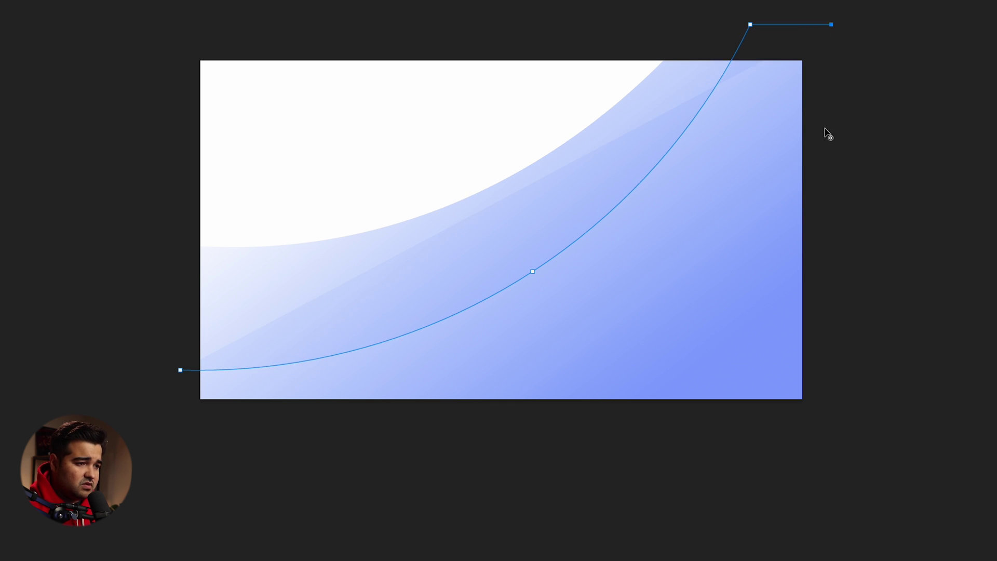
left_click(831, 408)
double_click(830, 24)
left_click(171, 423)
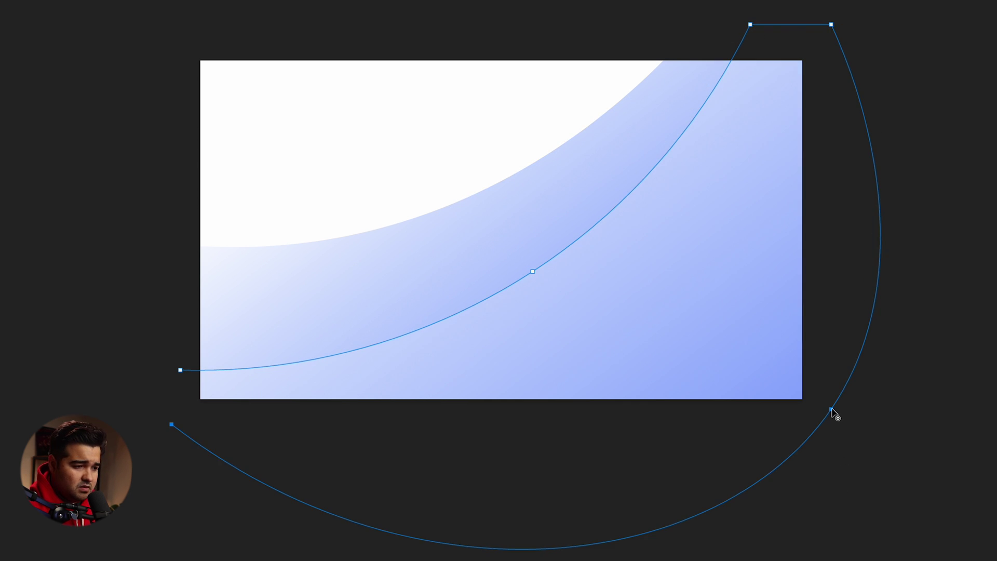
double_click(830, 409)
left_click(180, 370)
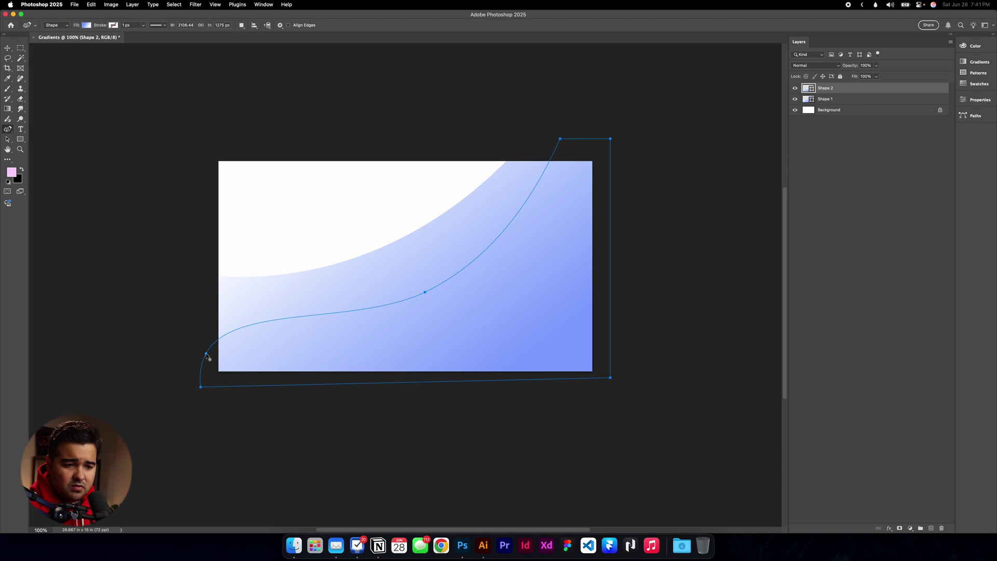
Step: Move the second shape's two left anchors inward as corner points, making the shape about 2080 × 1244 px
double_click(180, 369)
left_click(203, 360)
double_click(206, 354)
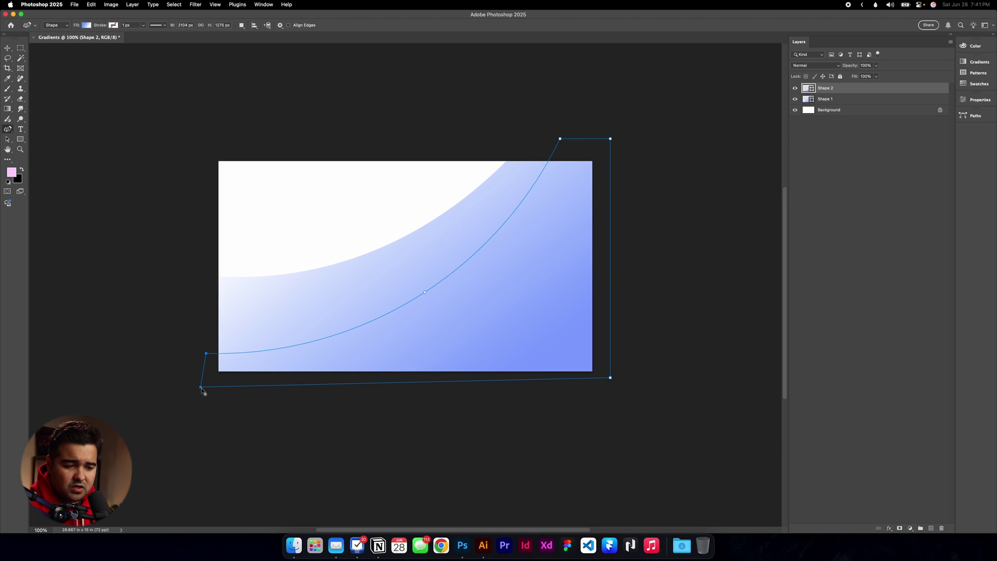
left_click_drag(200, 387, 210, 382)
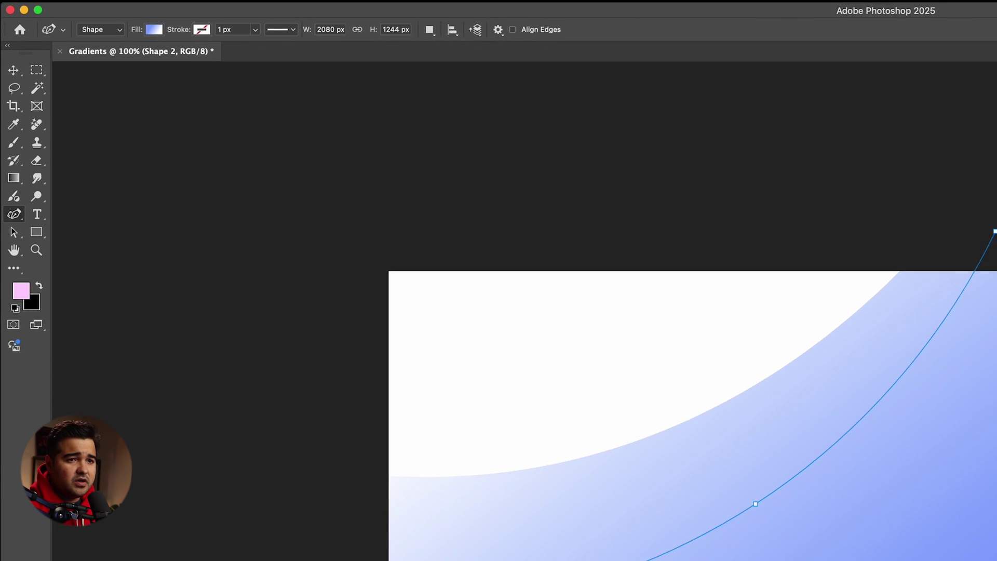
Step: Rotate the second shape's gradient fill so its lighter end follows the curve more distinctly against the first shape
left_click(86, 25)
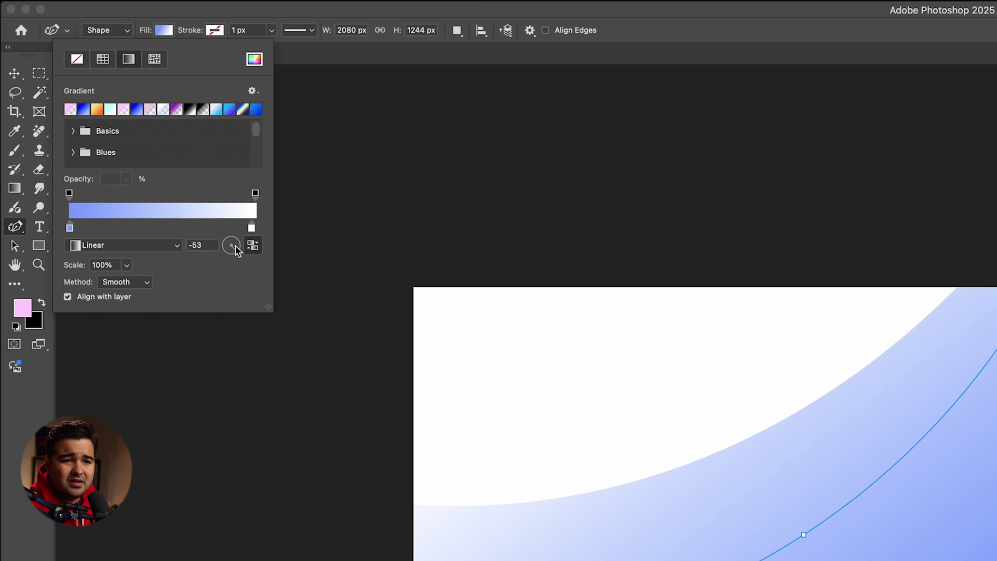
mouse_move(236, 254)
left_mouse_down()
mouse_move(196, 254)
mouse_move(229, 244)
left_mouse_up()
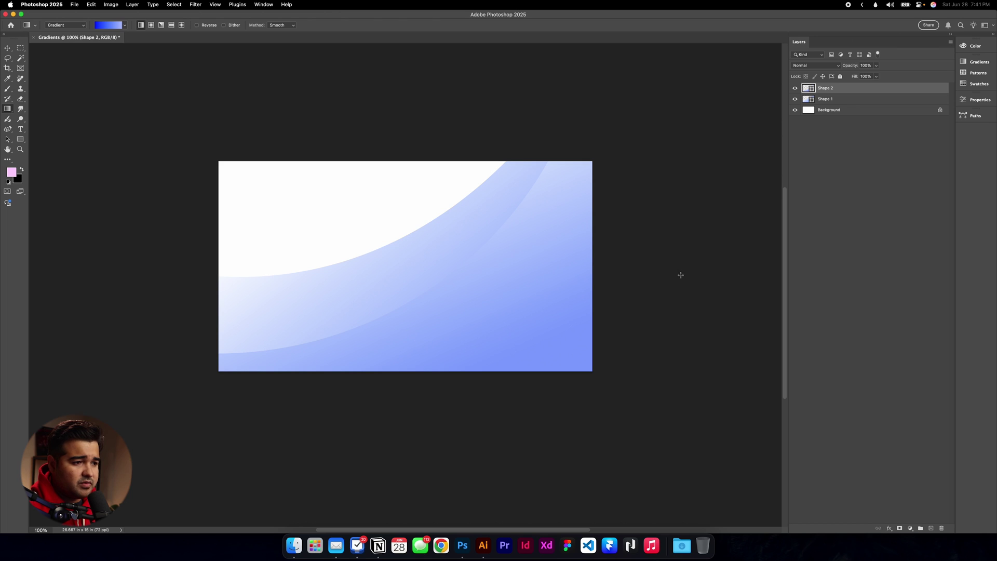
Step: Select the Background layer and start a third Curvature Pen shape below the canvas's bottom edge
left_click(847, 111)
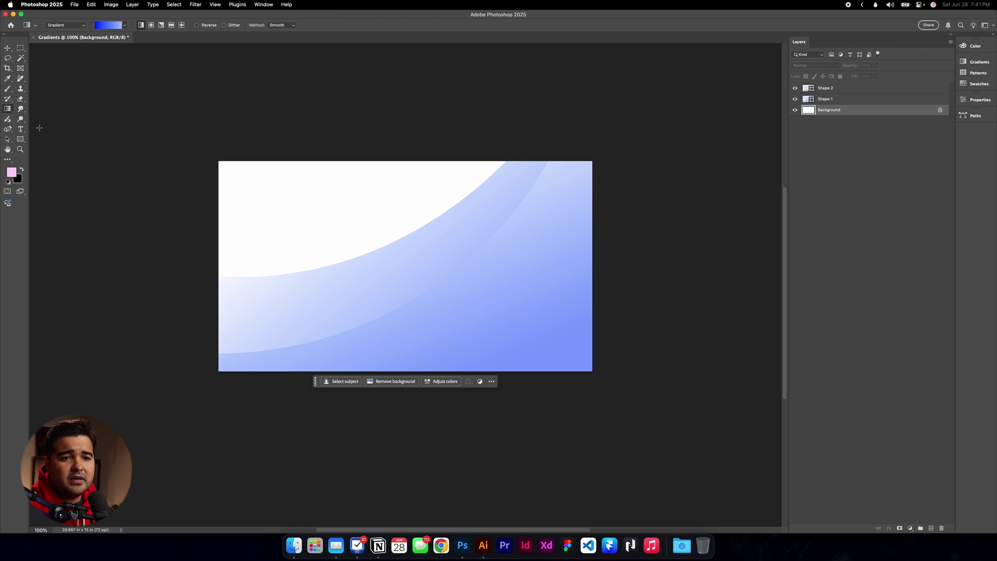
key("p")
left_click(563, 403)
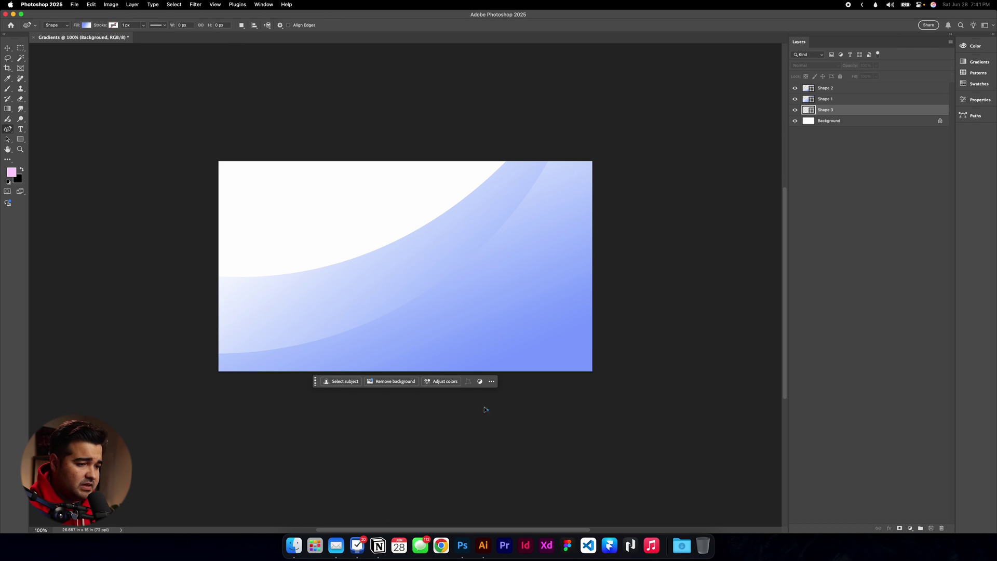
left_click(493, 331)
left_click_drag(582, 153, 617, 162)
left_click_drag(507, 459, 465, 467)
key("ctrl+z")
key("ctrl+z")
key("ctrl+z")
Step: Curve the third shape up past the canvas's right edge and close it around the bottom-right corner
left_click(632, 378)
left_click_drag(779, 170, 757, 123)
left_click(770, 447)
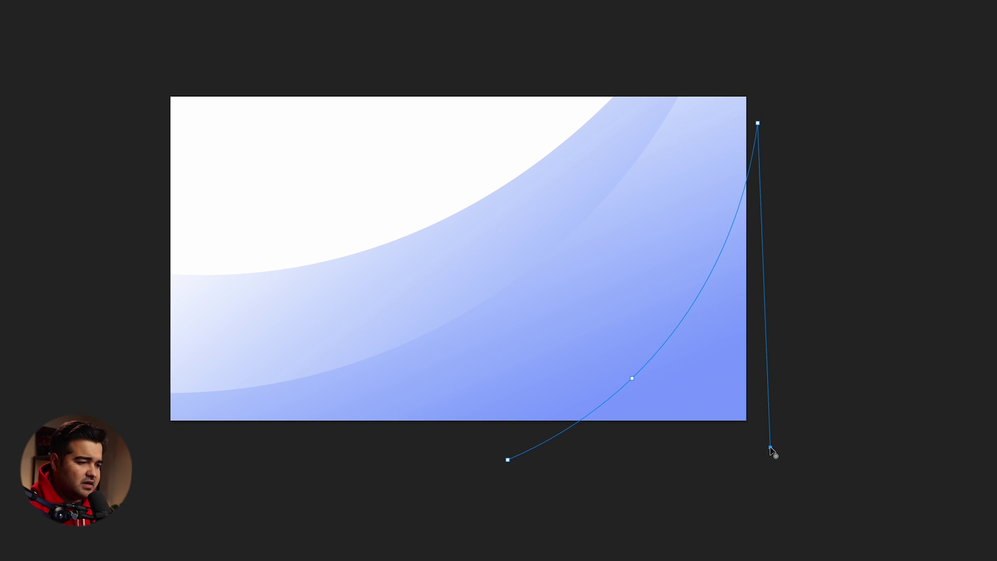
left_click(509, 461)
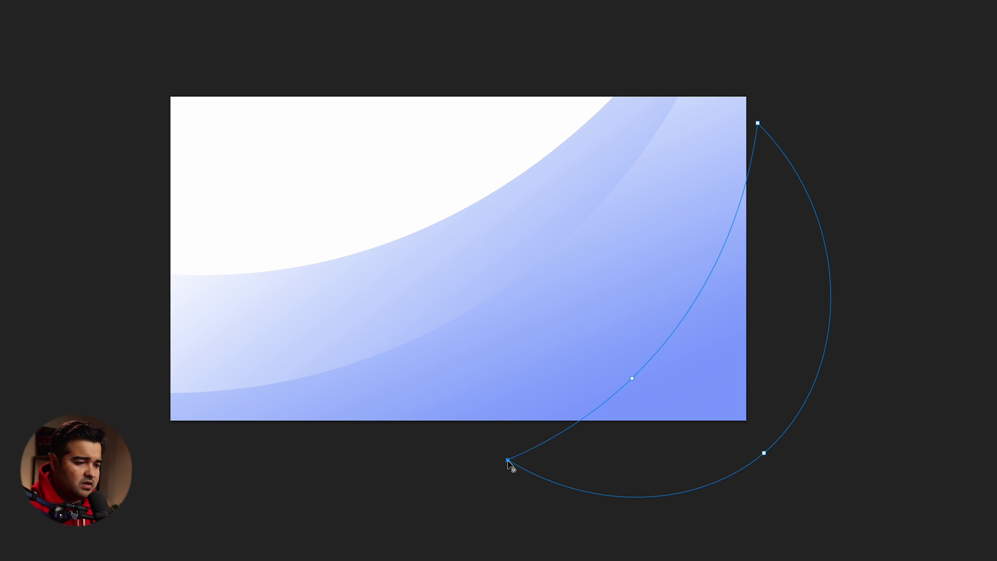
Step: Nudge the third shape's outer bottom-right anchor outward and convert it to a sharp corner
key("ctrl+z")
left_click_drag(762, 453, 771, 458)
double_click(771, 457)
double_click(771, 457)
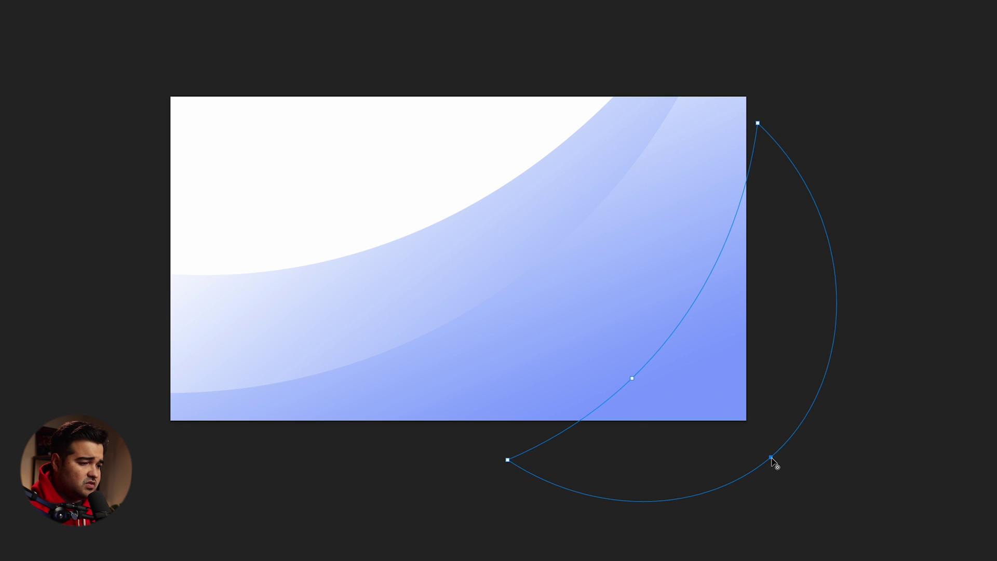
double_click(771, 457)
key("v")
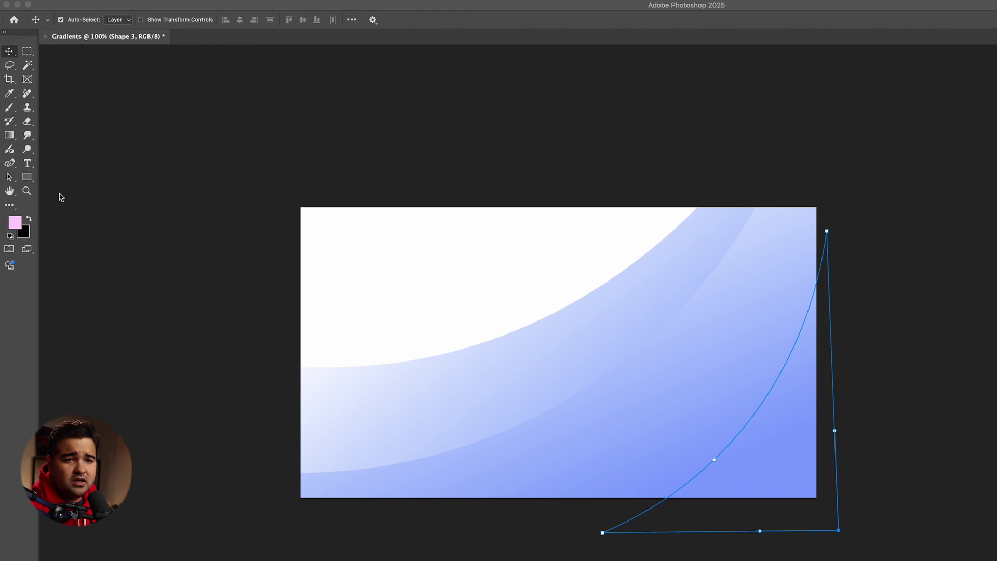
Step: Replace the blue color stop in the third shape's gradient fill with the copied light pink
left_click(15, 166)
left_click(116, 20)
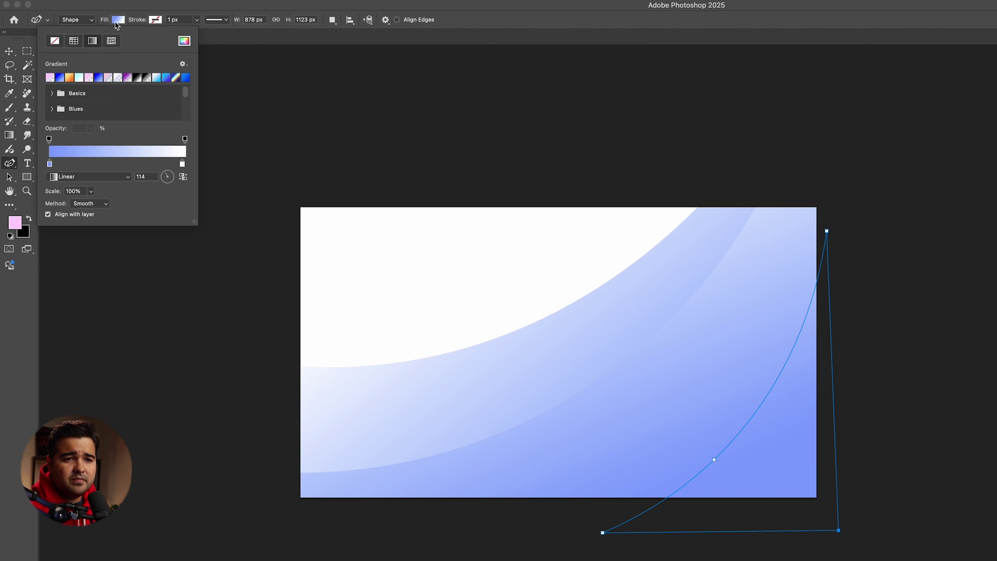
double_click(50, 165)
key("super+v")
left_click(261, 251)
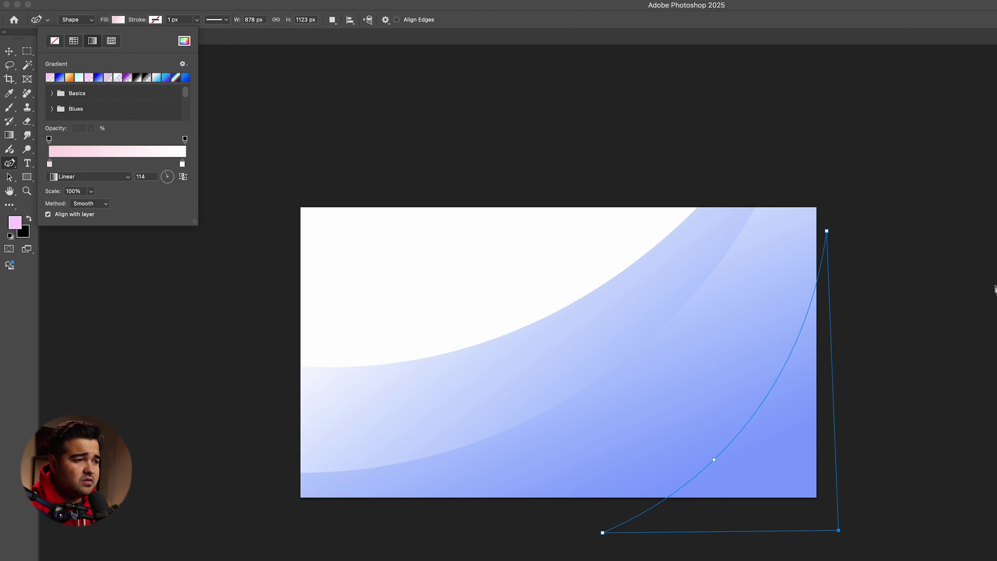
key("Return")
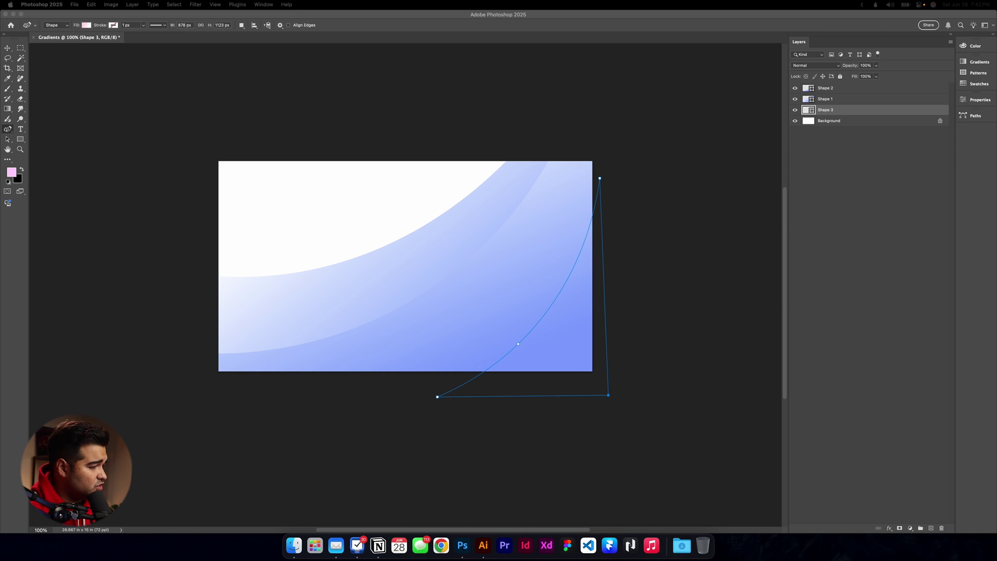
Step: Set the third shape's white gradient stop to pale yellow ffe9ba and move the Shape 3 layer above Shape 2
left_click(86, 25)
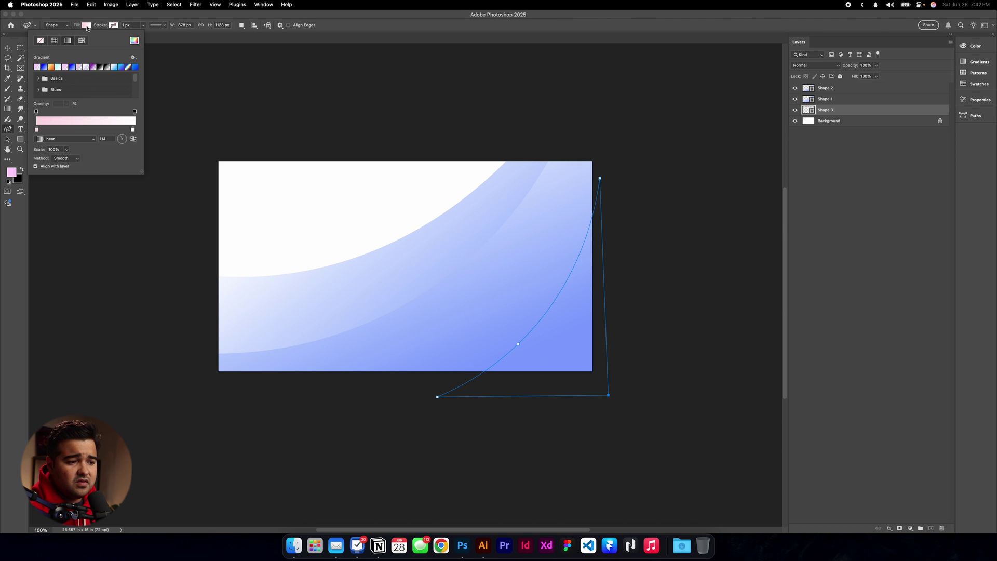
key("Return")
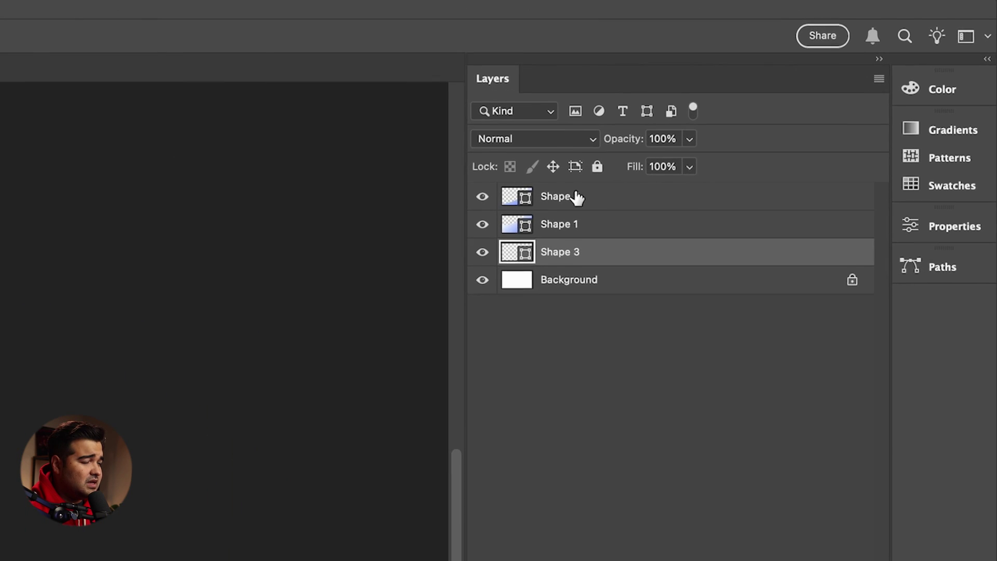
left_click_drag(838, 111, 852, 87)
left_click_drag(597, 210, 597, 214)
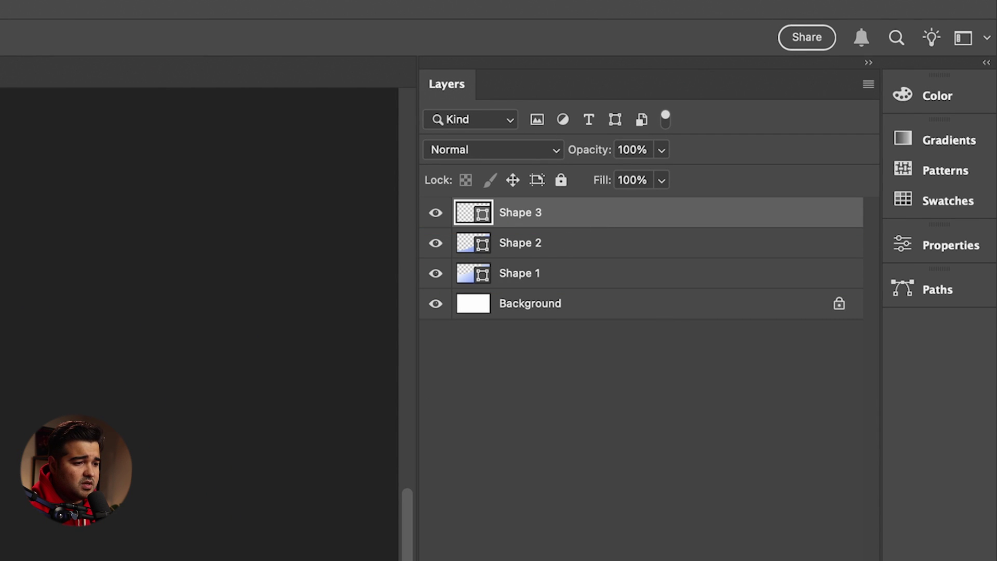
Step: Lower the opacity of the third shape's pale yellow gradient end to 24% and reverse the gradient
left_click(94, 24)
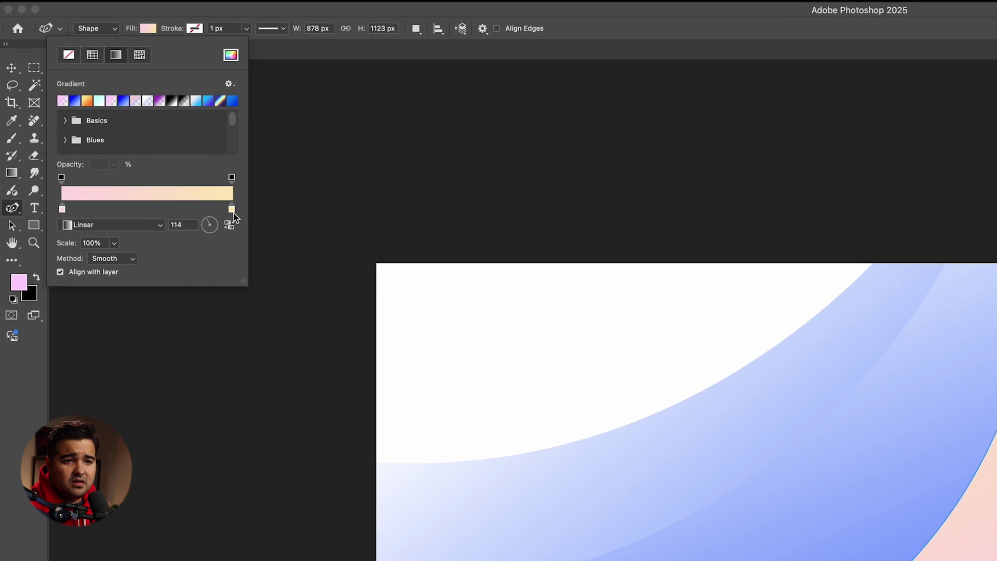
left_click(149, 120)
left_click(126, 180)
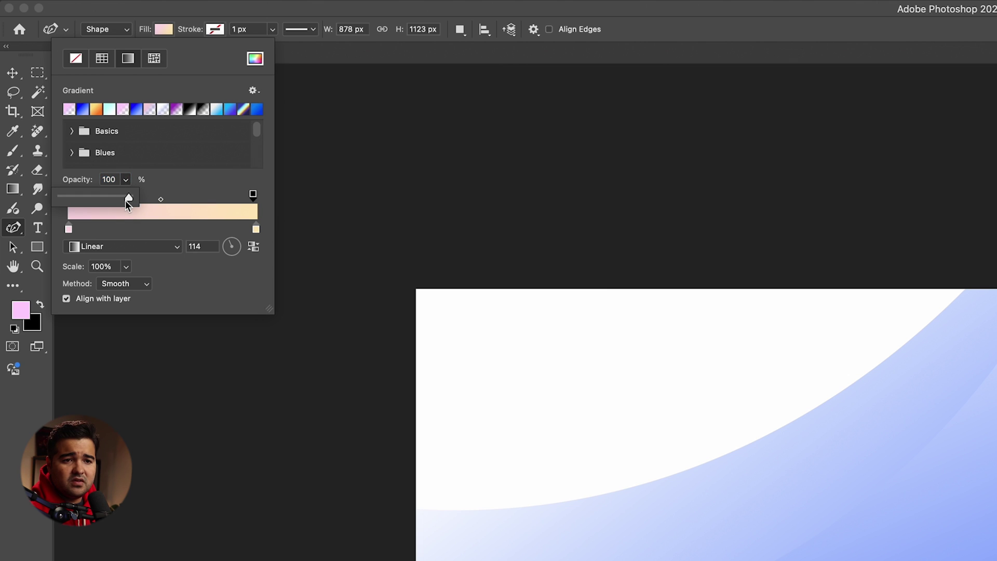
left_click_drag(51, 191, 78, 196)
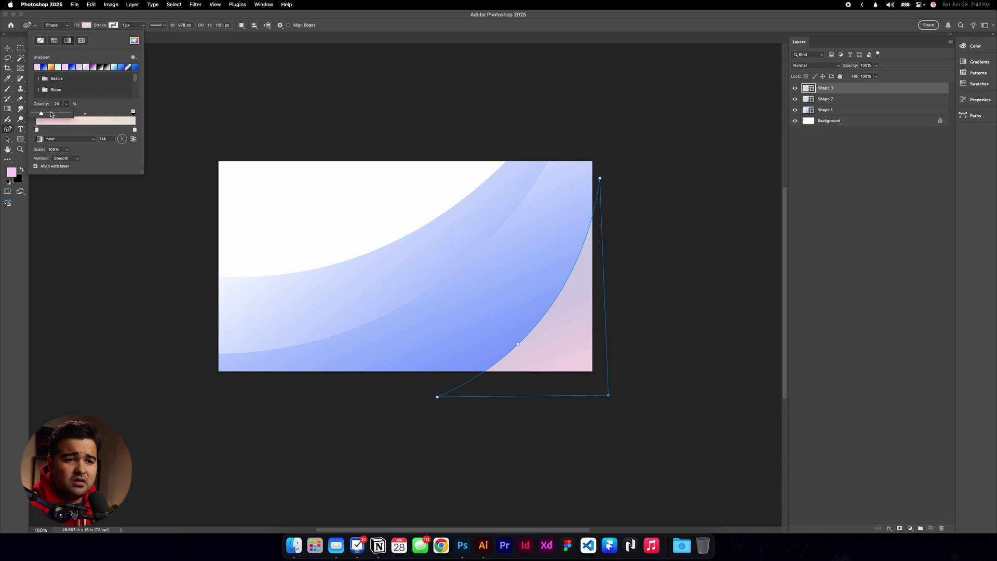
left_click(199, 179)
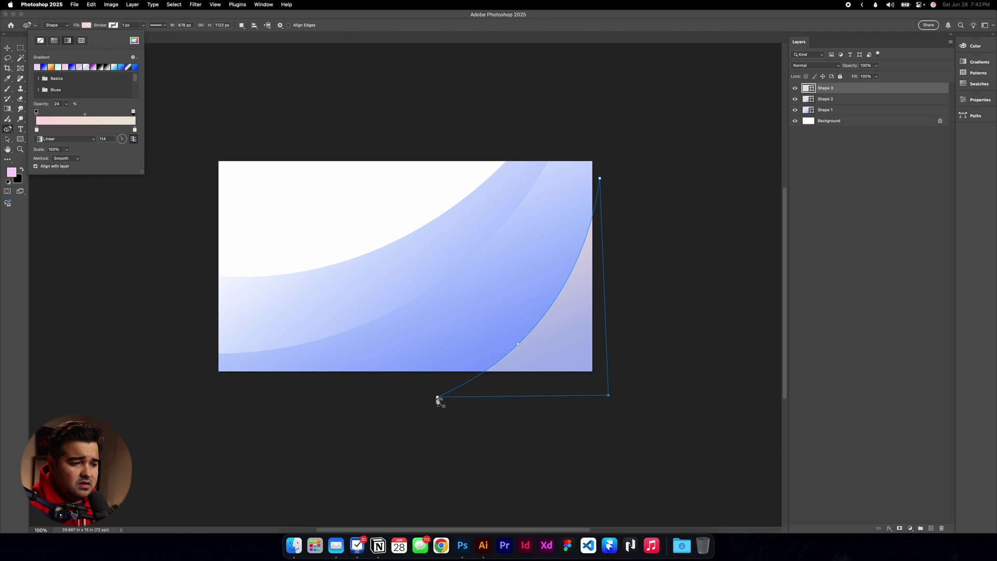
Step: Move the third shape's lower-left anchor and mid-curve anchor to the left, making the shape about 1046 × 1115 px
left_click_drag(437, 398, 405, 395)
left_click_drag(518, 343, 505, 345)
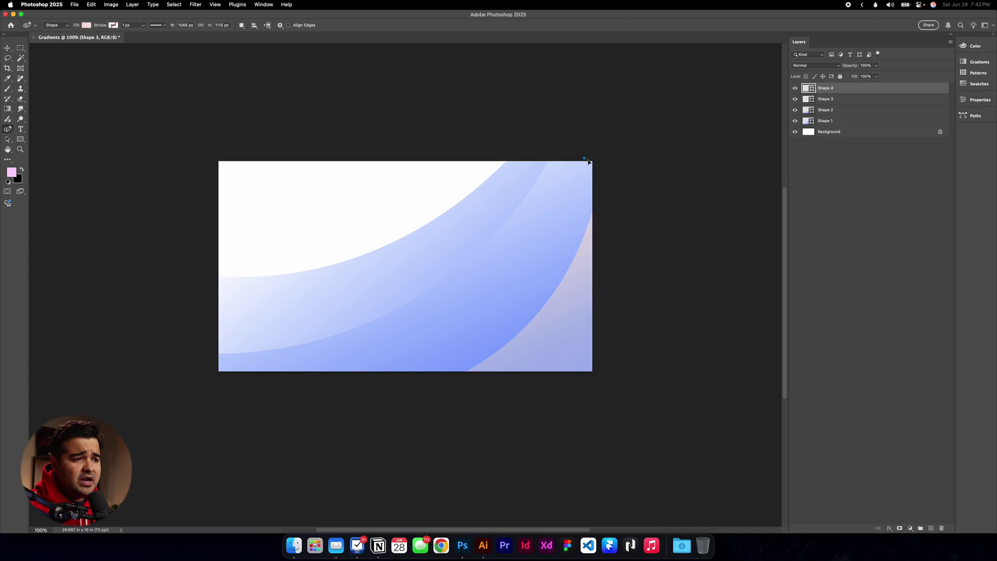
Step: Begin a fourth Curvature Pen shape at the canvas's top-right corner, with a sharp inner point and a curve down inside the right edge
left_click_drag(557, 228, 549, 288)
left_click_drag(708, 292, 698, 234)
left_click(744, 226)
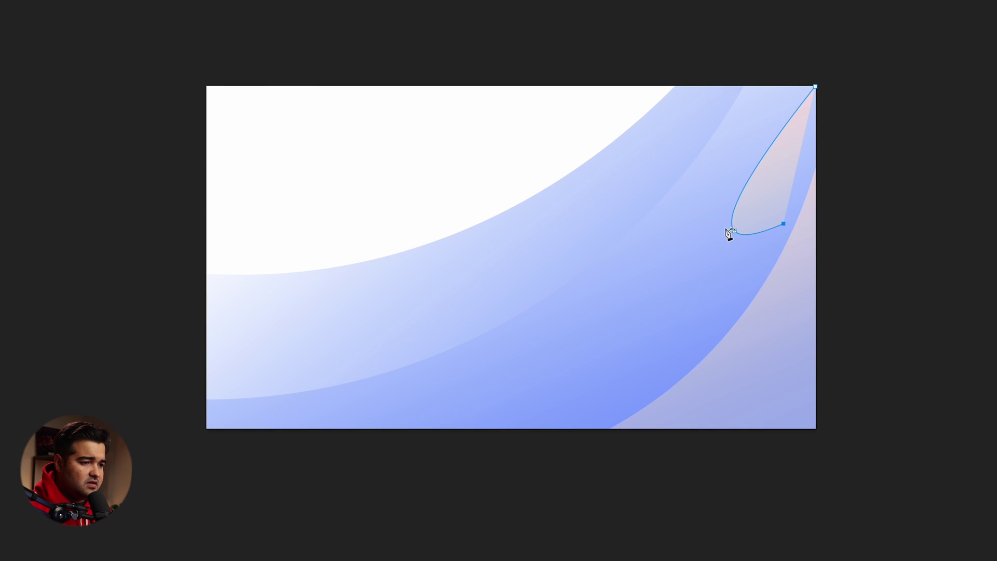
double_click(730, 231)
left_click(808, 207)
left_click(786, 344)
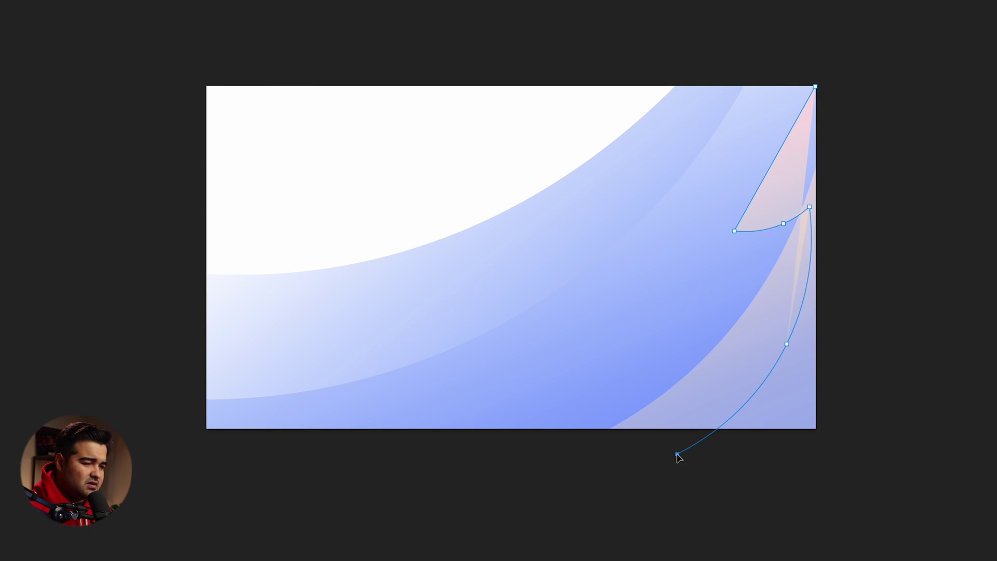
Step: Close the fourth shape below and outside the canvas's right edge with a sharp top-right anchor, making it about 595 × 1185 px
left_click(677, 454)
left_click(856, 453)
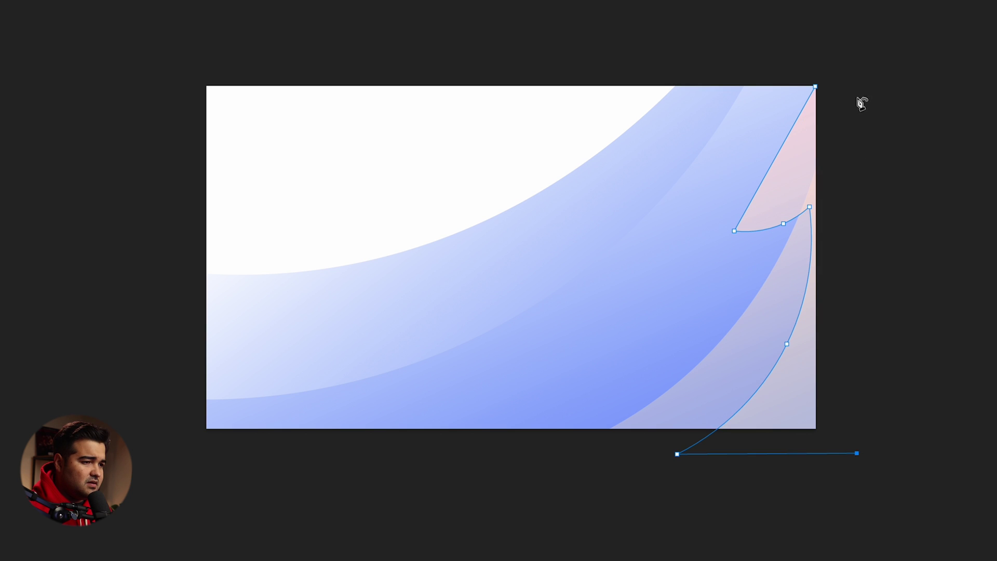
left_click(865, 78)
left_click_drag(815, 87, 817, 90)
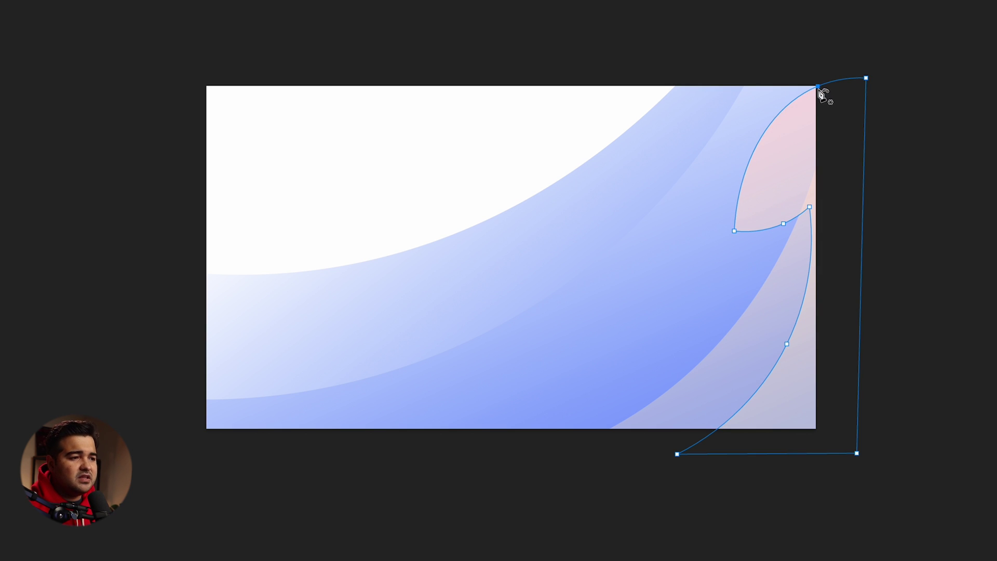
left_click(818, 86, "alt")
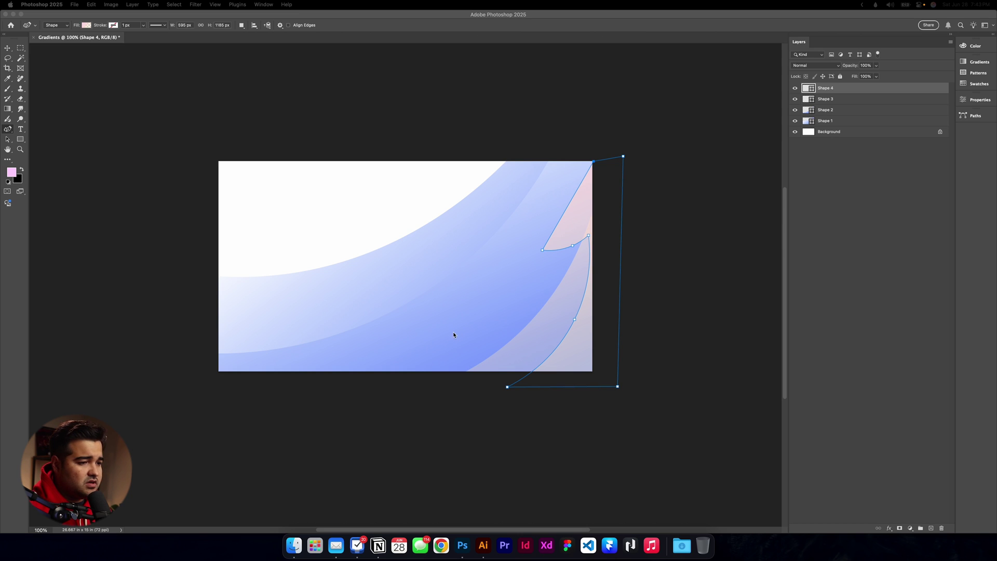
Step: Set the pink color stop of the fourth shape's gradient fill to ffc100
left_click(86, 25)
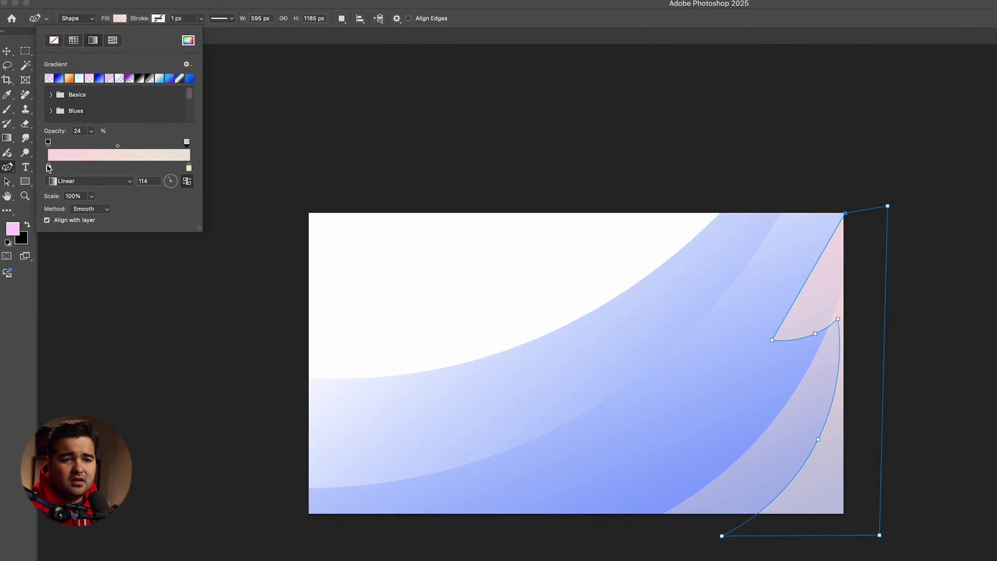
double_click(49, 170)
type("ffc100")
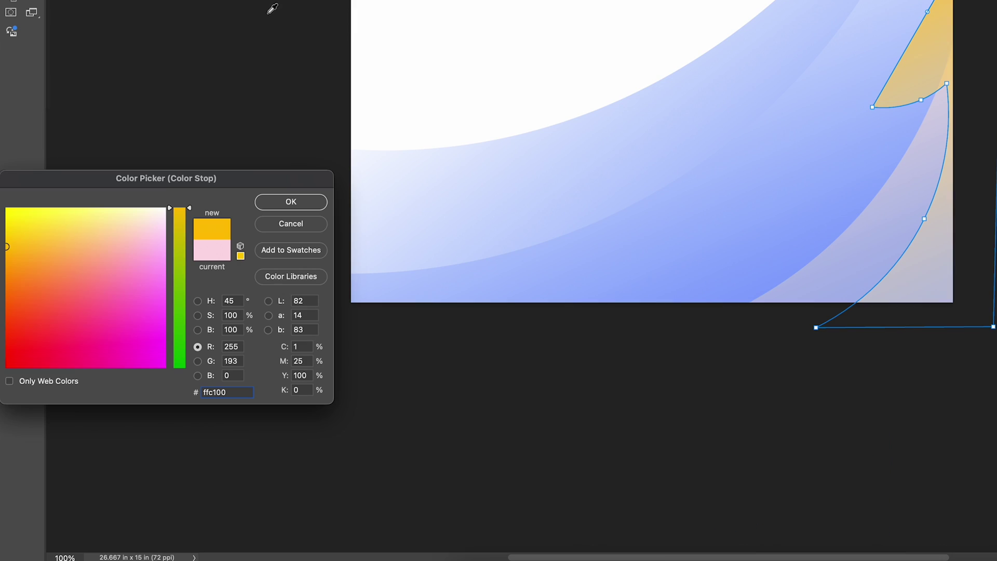
left_click(303, 204)
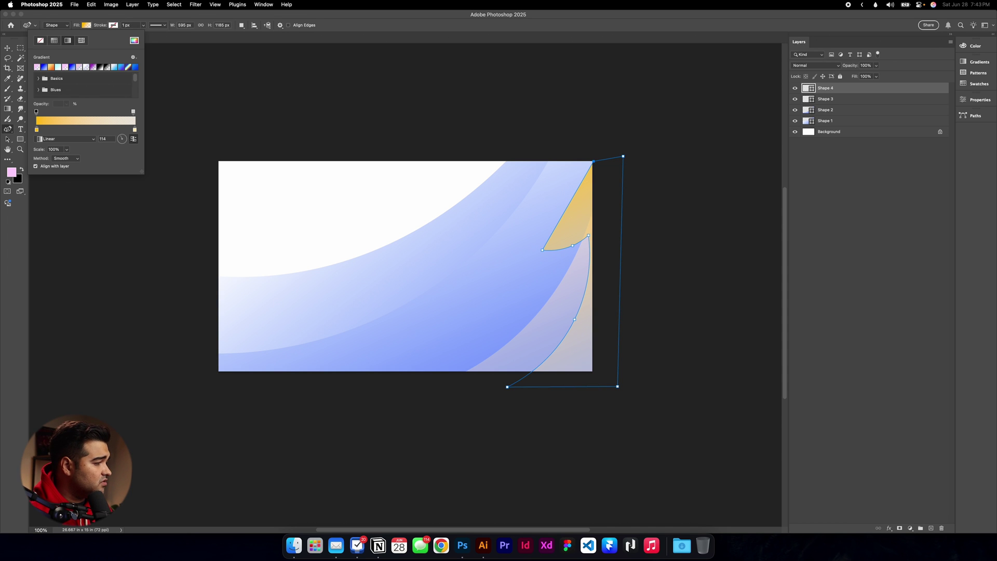
key("Return")
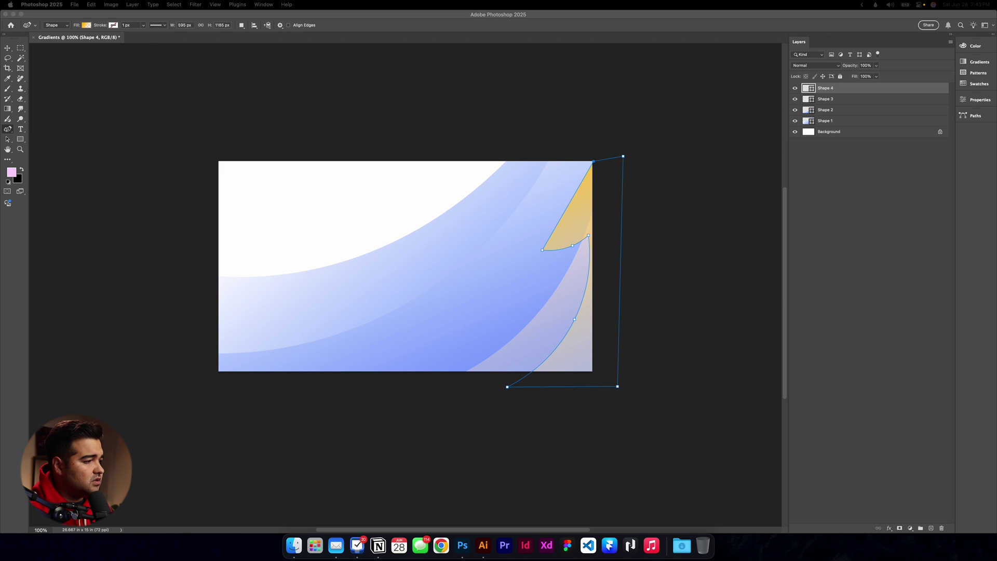
Step: Set the fourth shape's pale yellow gradient stop to ffab00 and raise that end's opacity to 100%
left_click(75, 14)
left_click(86, 24)
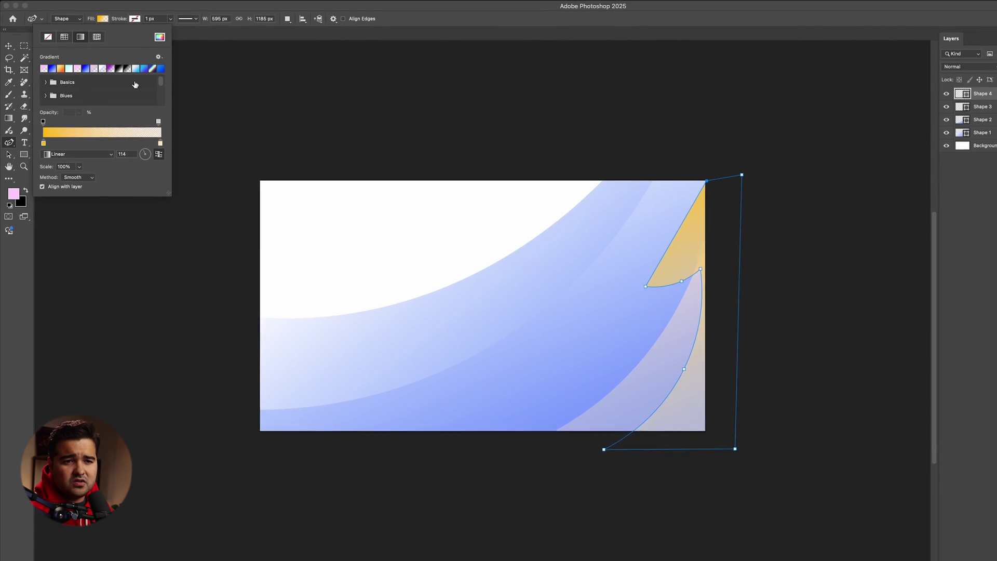
double_click(162, 144)
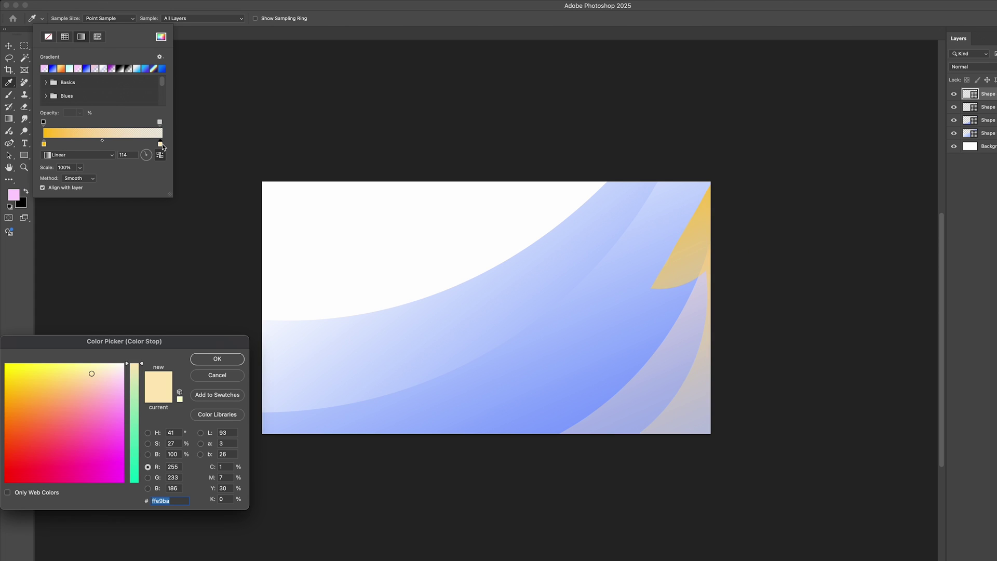
type("ffab00")
left_click(223, 359)
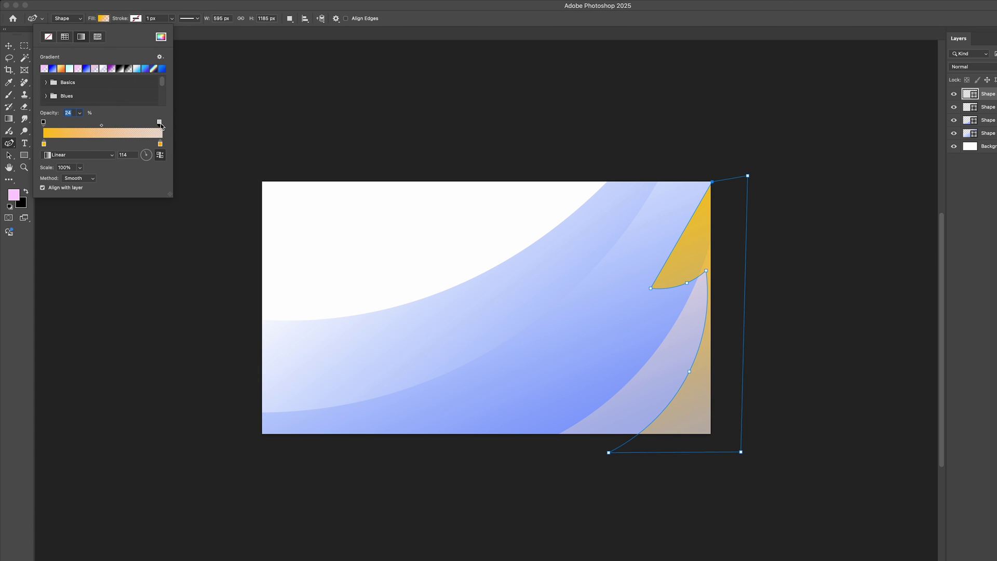
left_click(80, 113)
left_click_drag(79, 125, 163, 123)
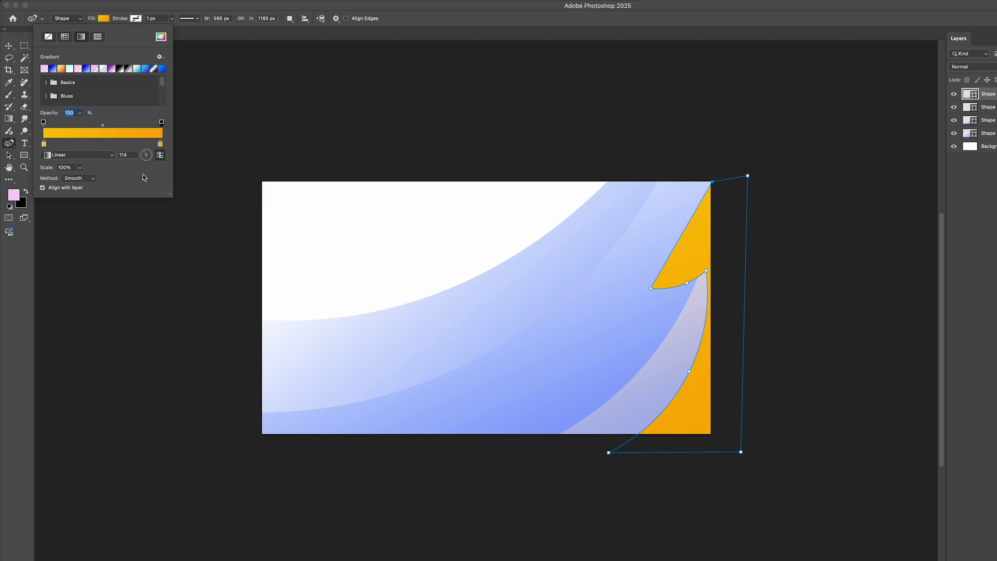
Step: Change the fourth shape's end color stop to a deeper orange and place it at the gradient's far end
double_click(158, 144)
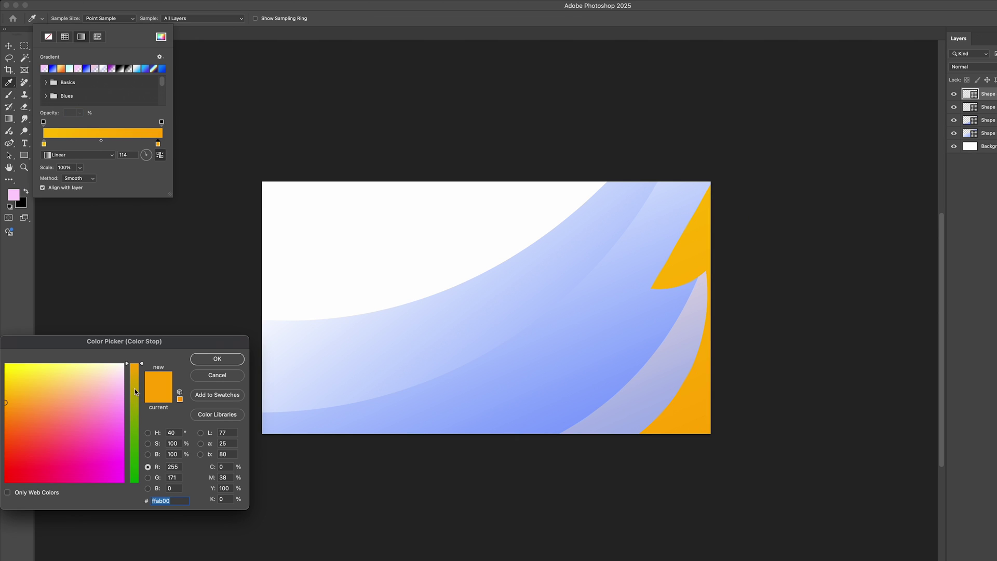
left_click(5, 433)
left_click(217, 359)
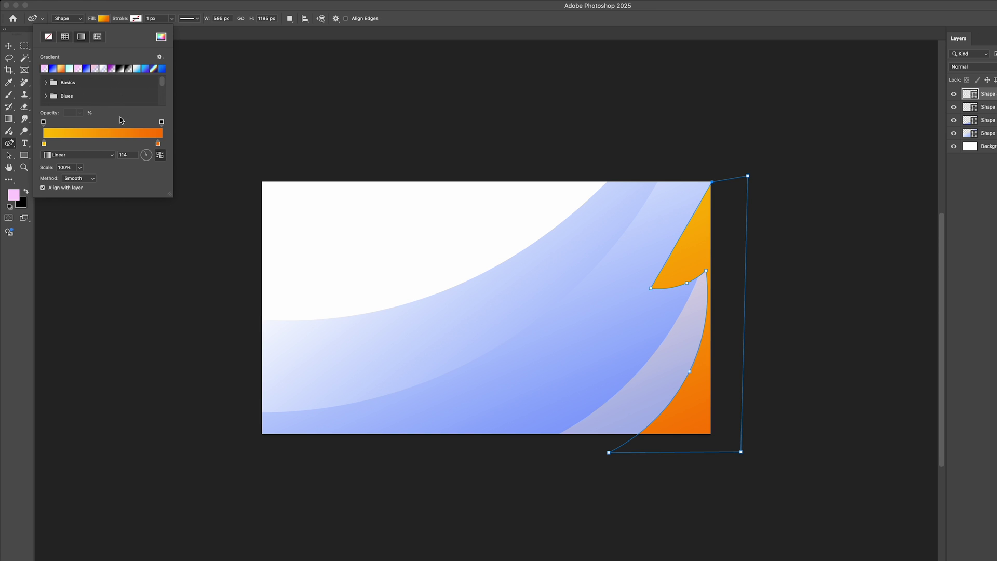
left_click_drag(158, 143, 162, 144)
Step: Change the fourth shape's starting color stop to bright yellow and rotate its gradient to 133°
double_click(43, 144)
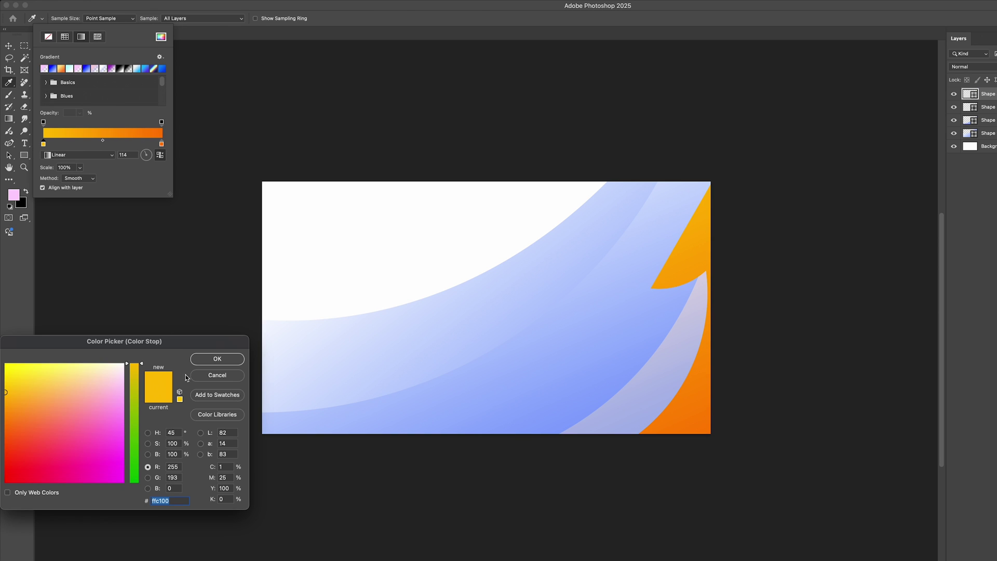
left_click(4, 378)
left_click(217, 358)
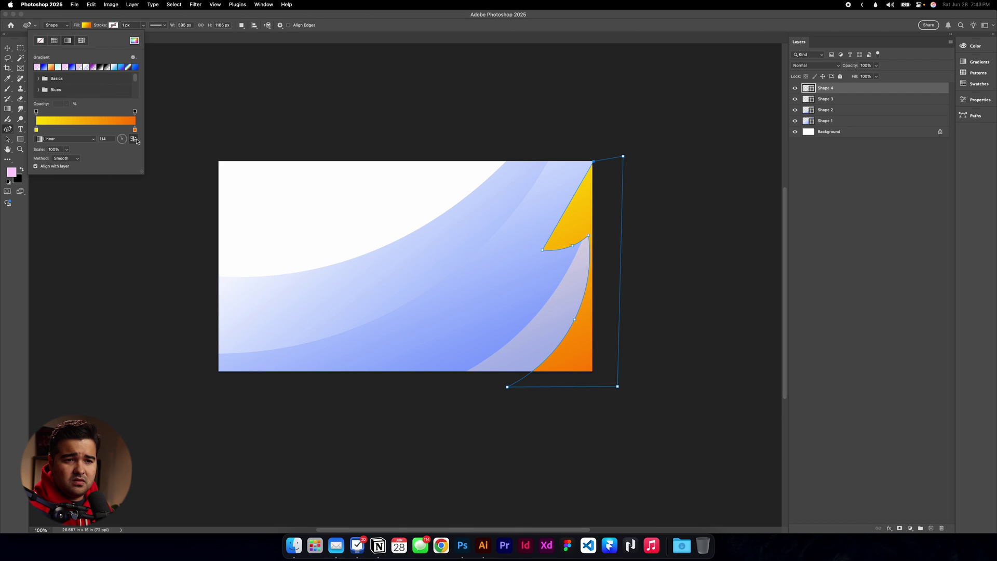
left_click_drag(119, 144, 114, 129)
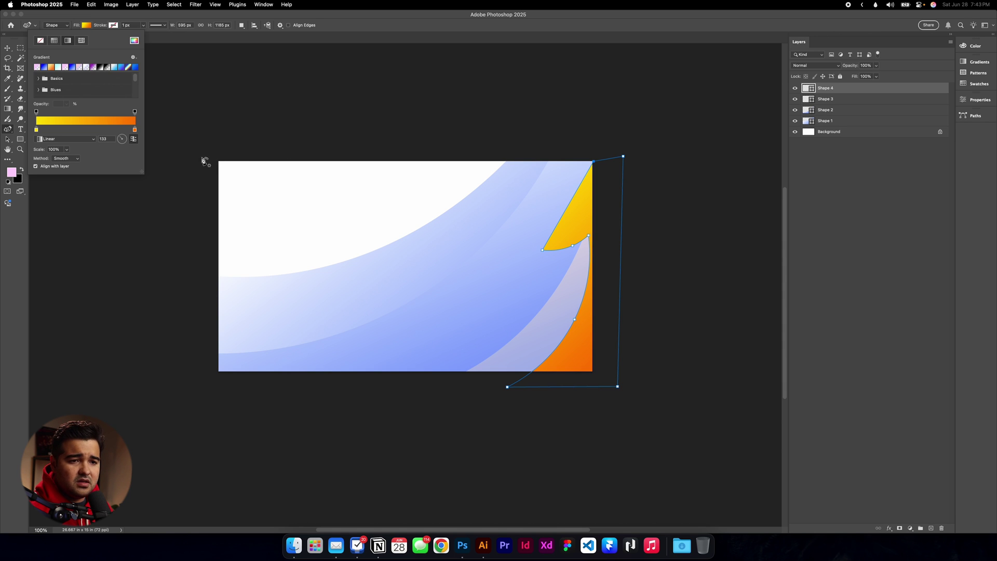
left_click(96, 20)
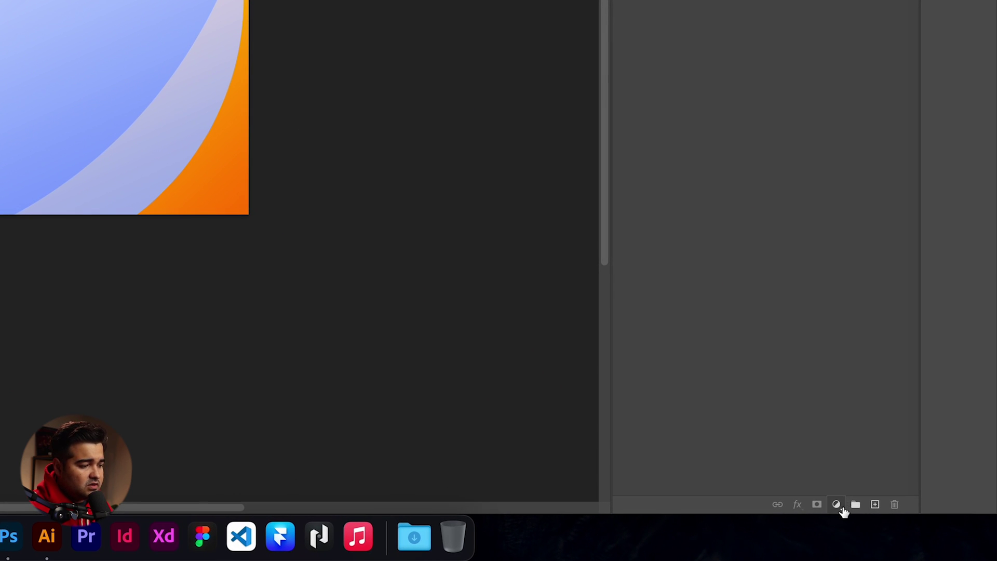
Step: Add a Gradient Fill layer and set the starting color stop of its gradient to 0016ff
left_click(843, 509)
left_click(854, 220)
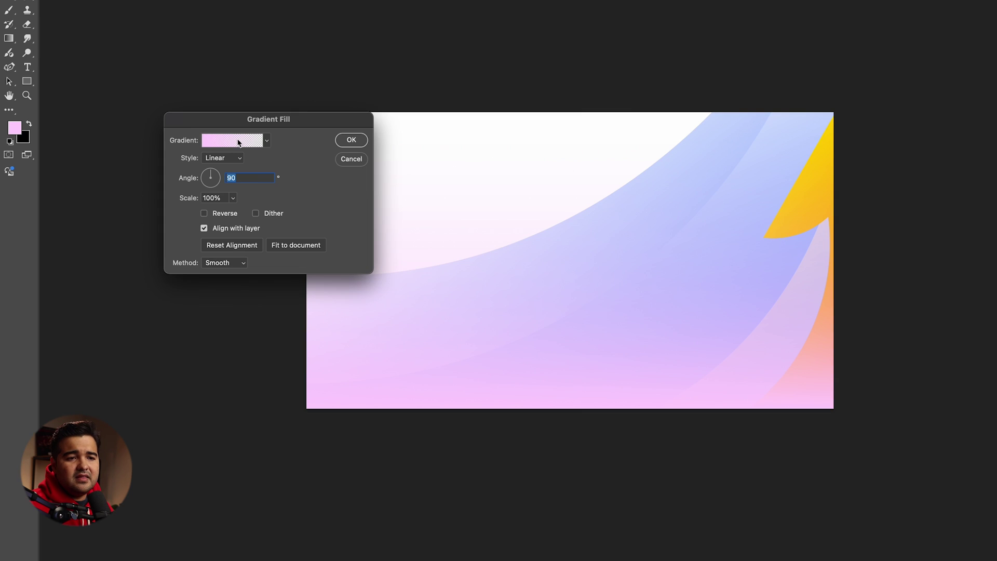
left_click(238, 143)
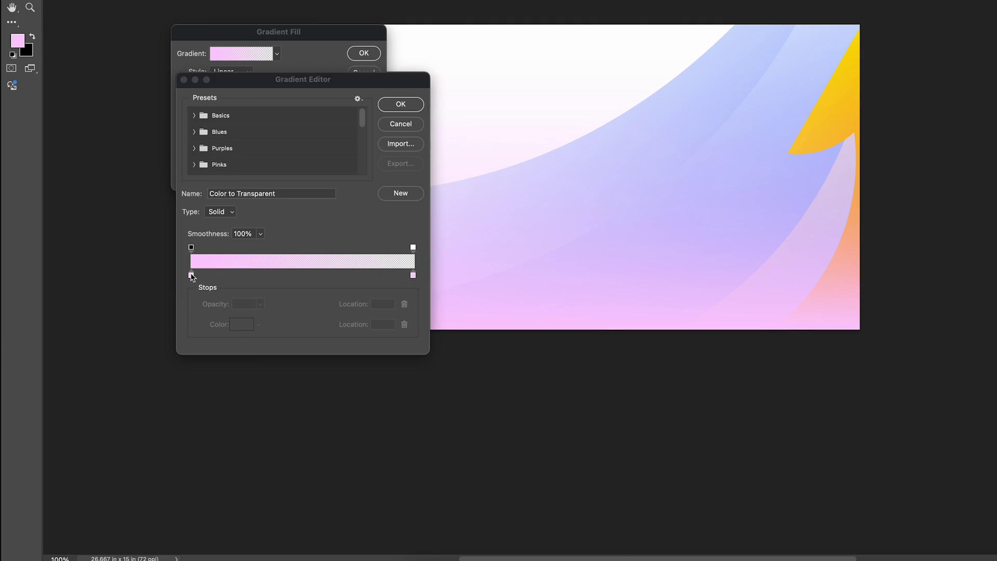
double_click(184, 355)
type("0016ff")
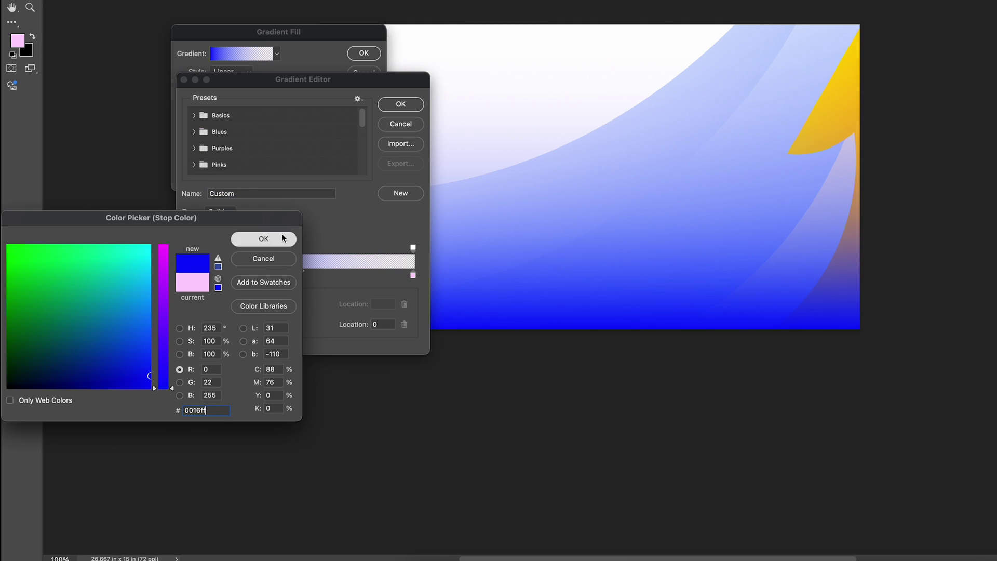
left_click(263, 239)
Step: Set the end color stop of the new fill layer's gradient to b3c2ff
double_click(412, 275)
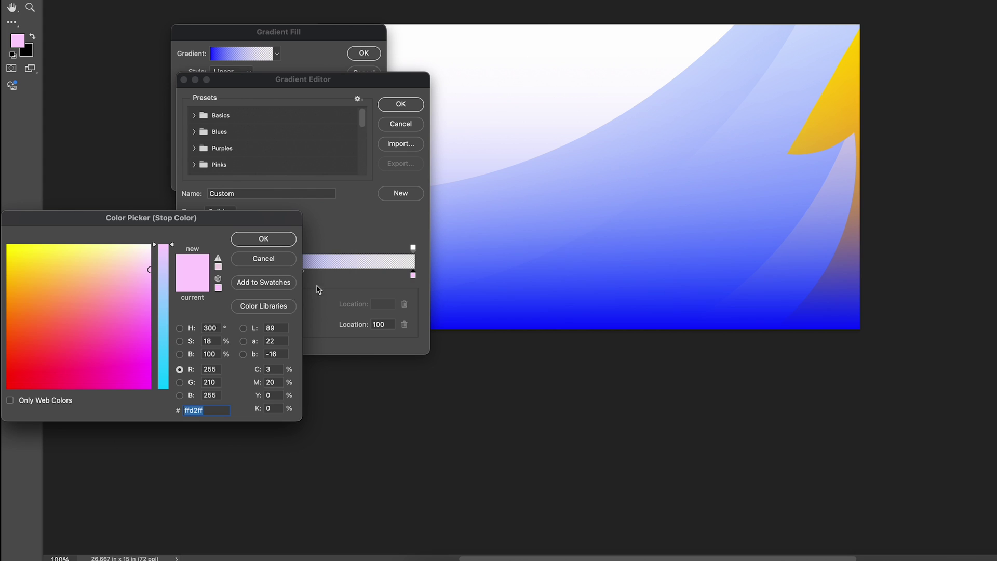
type("0016ff")
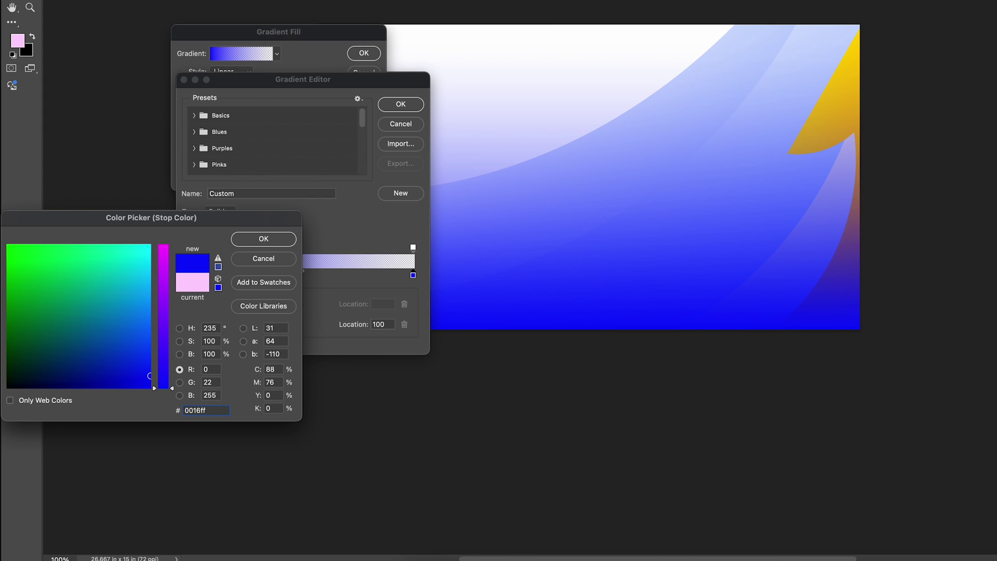
key("Return")
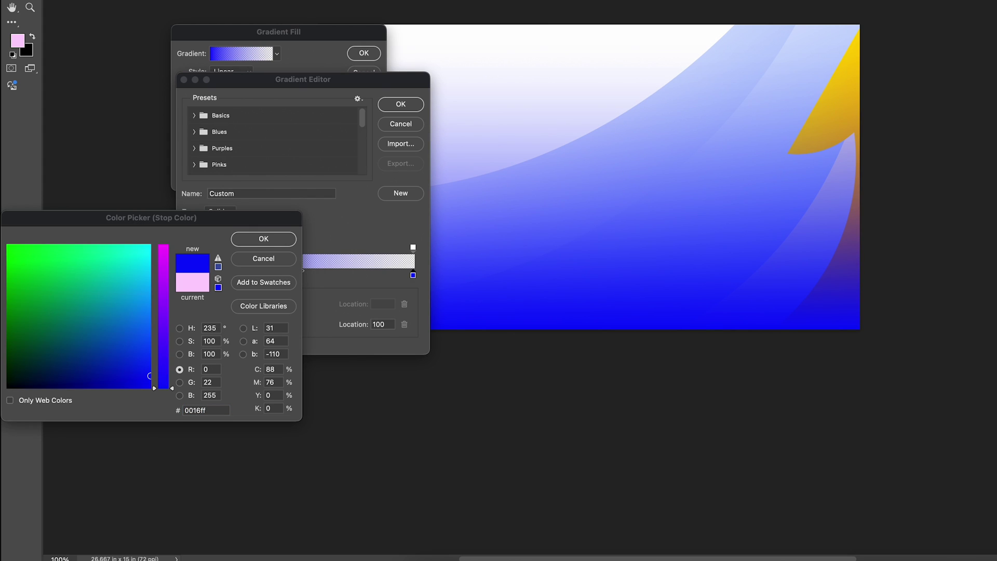
left_click(241, 356)
type("b3c2ff")
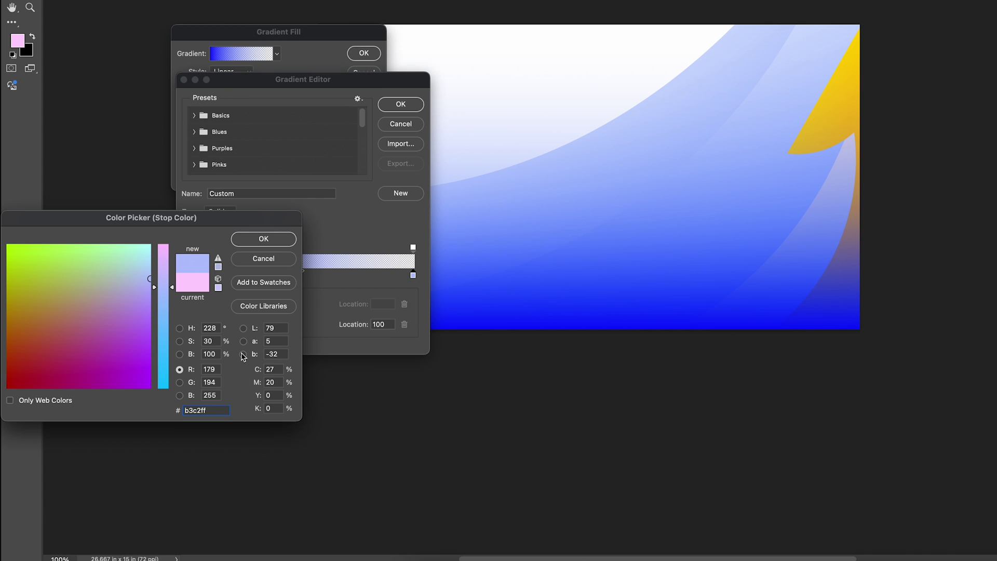
left_click(259, 240)
Step: Raise the opacity of the blue gradient's transparent end to 100% and accept the edited gradient
left_click(412, 248)
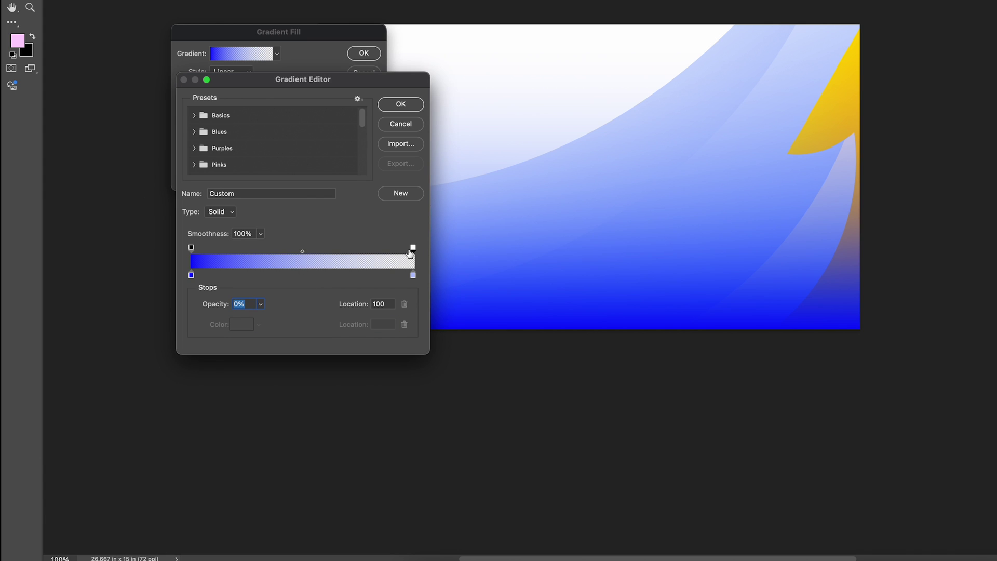
left_click(261, 304)
left_click_drag(262, 317, 321, 316)
left_click(400, 104)
Step: Set the blue gradient fill's angle to -73.47° and its scale to 92%, and accept the fill
left_click_drag(222, 93, 241, 101)
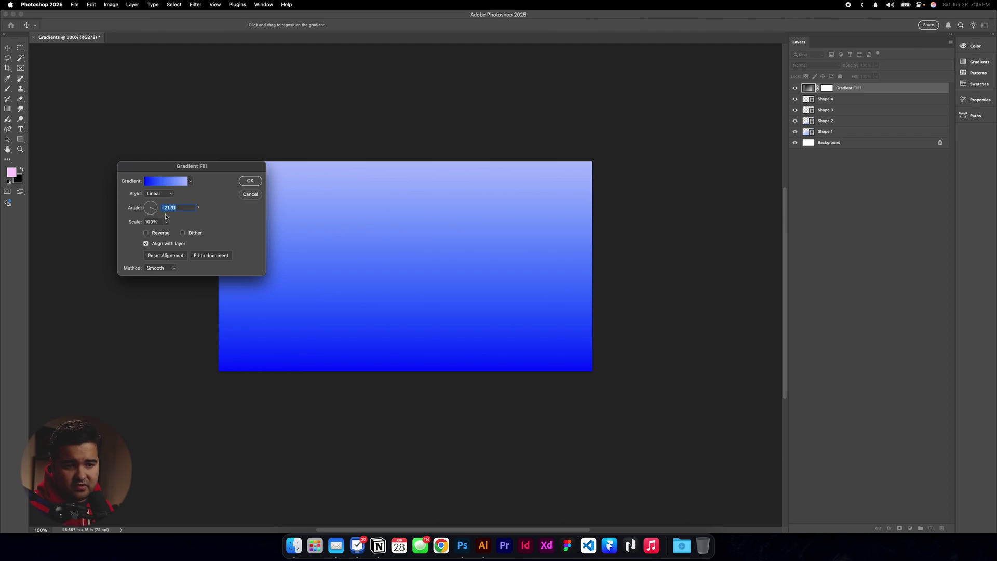
left_click(152, 216)
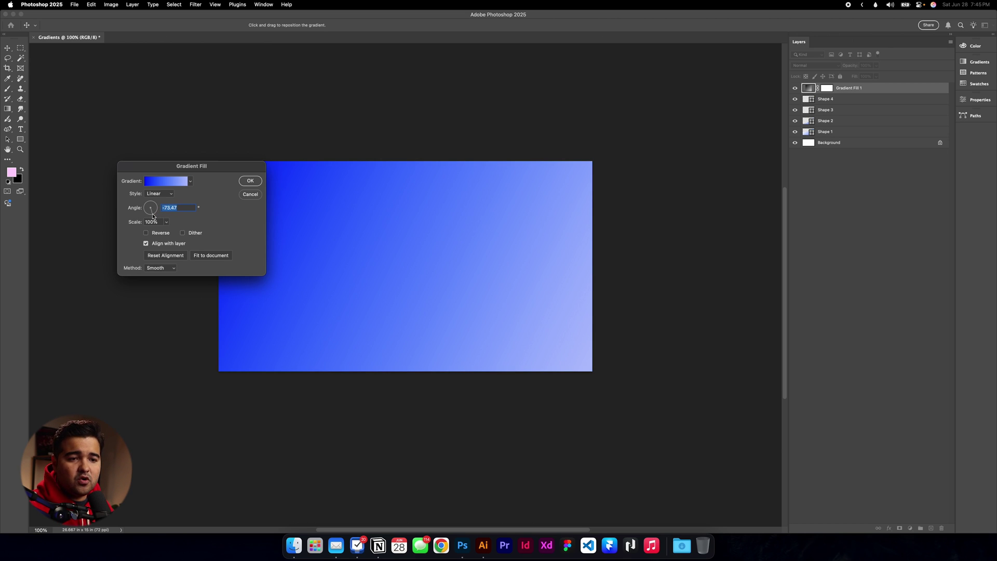
left_click_drag(166, 222, 95, 227)
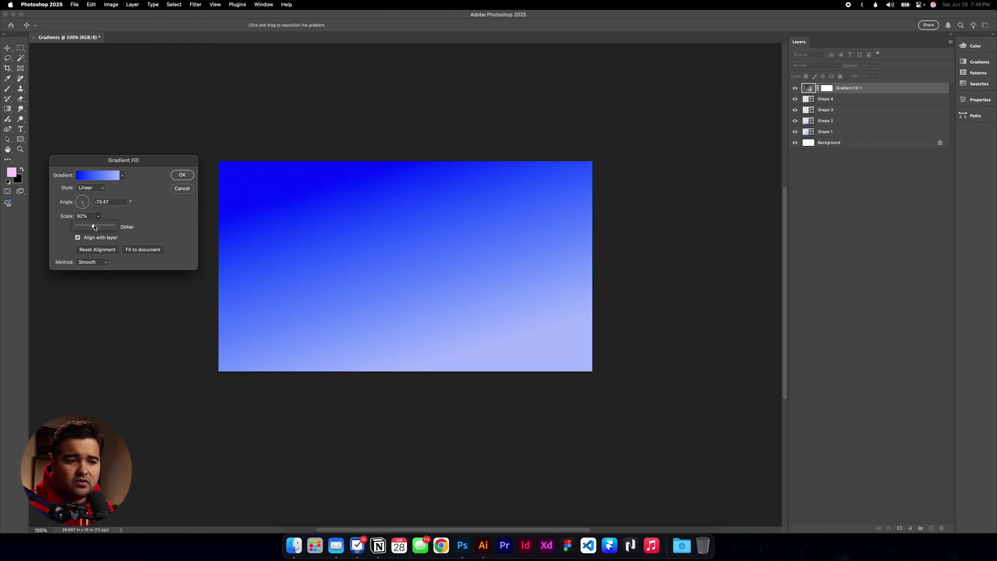
left_click(181, 174)
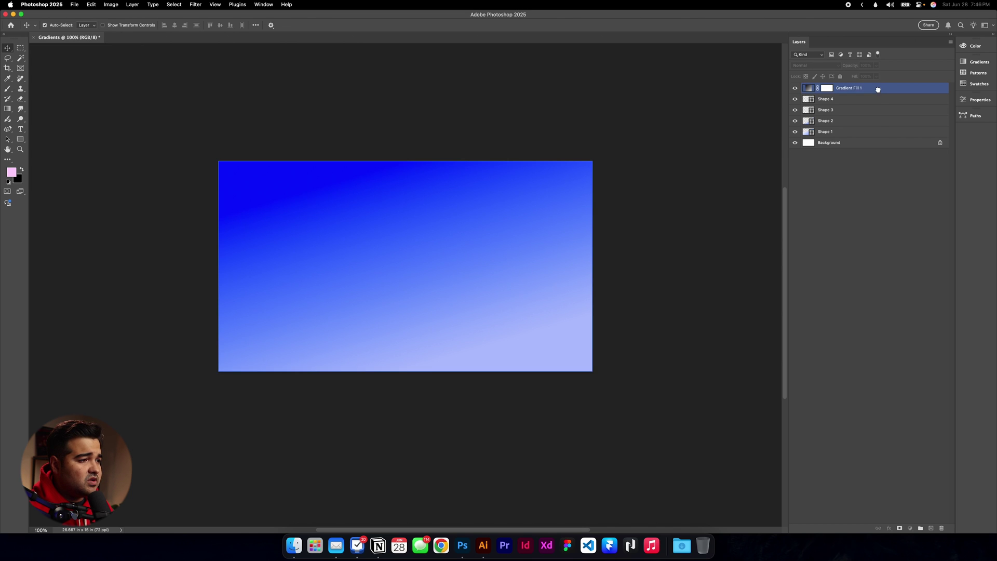
Step: Move the Gradient Fill 1 layer directly above Background and redraw its gradient diagonally from the canvas's upper-left corner
left_click_drag(879, 88, 872, 141)
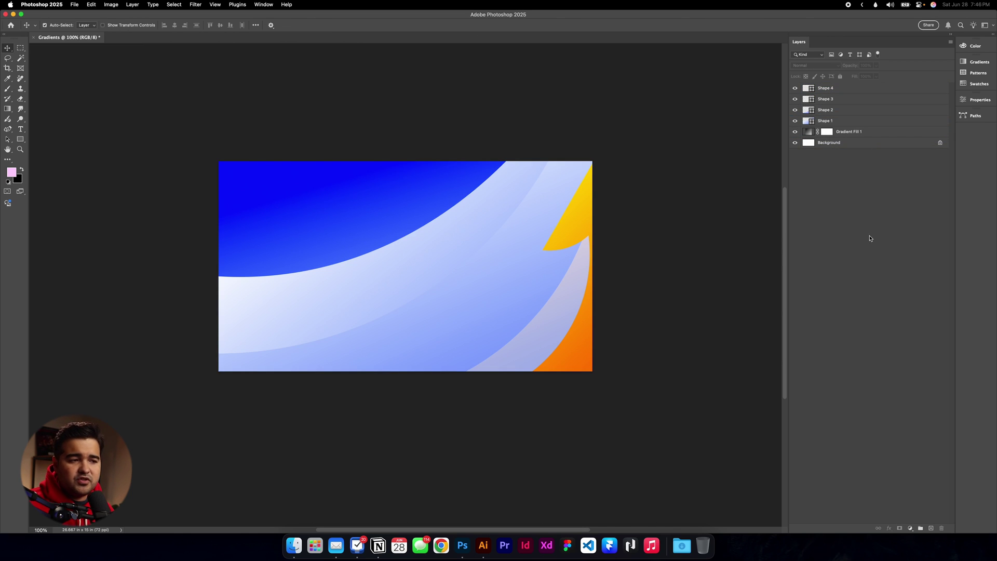
left_click(816, 137)
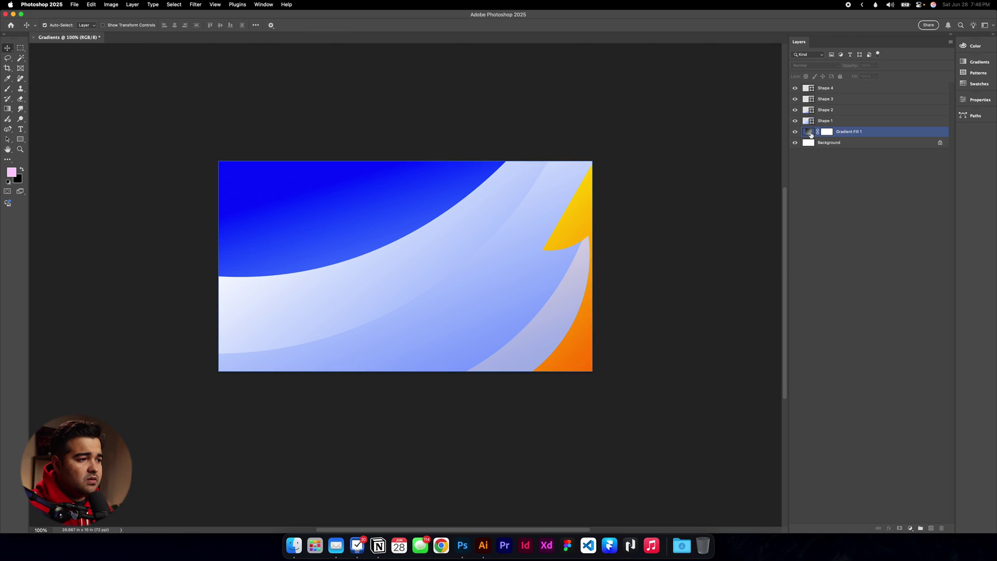
left_click(6, 110)
left_click_drag(378, 170, 230, 169)
left_click_drag(431, 359, 469, 272)
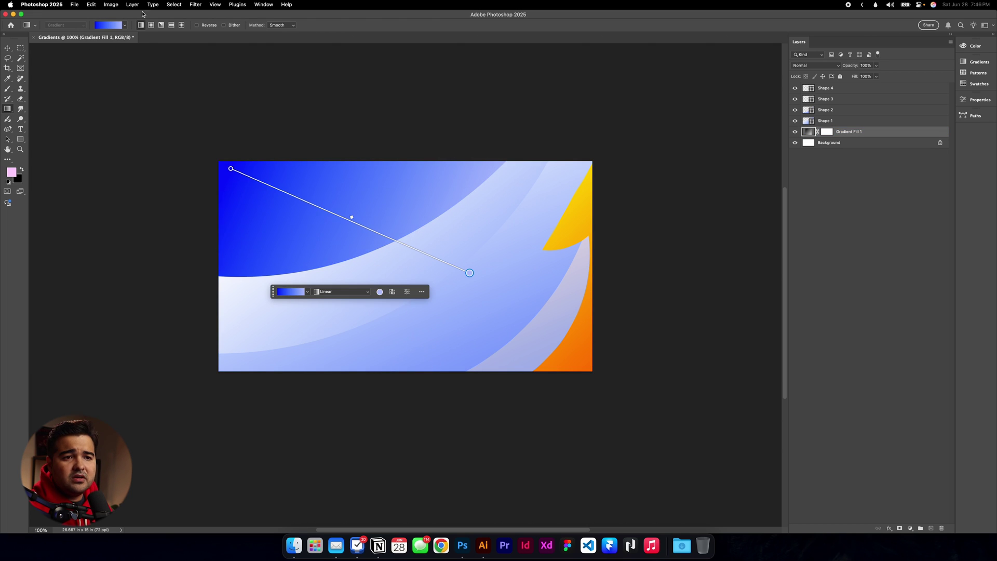
Step: Change Gradient Fill 1 to a radial gradient, center it on the canvas's upper-left corner and readjust its outer end
left_click(151, 25)
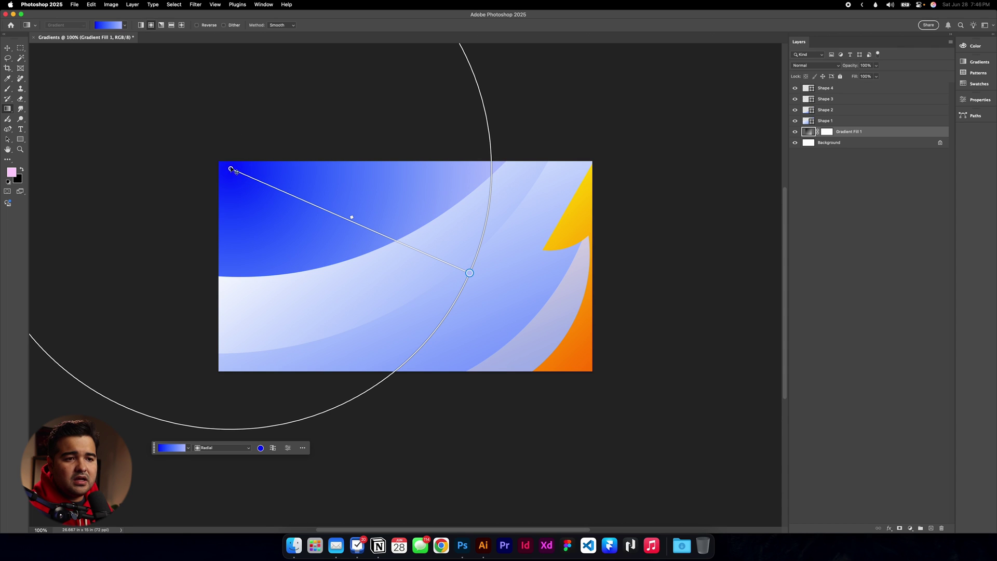
left_click_drag(230, 169, 218, 159)
left_click_drag(460, 264, 448, 311)
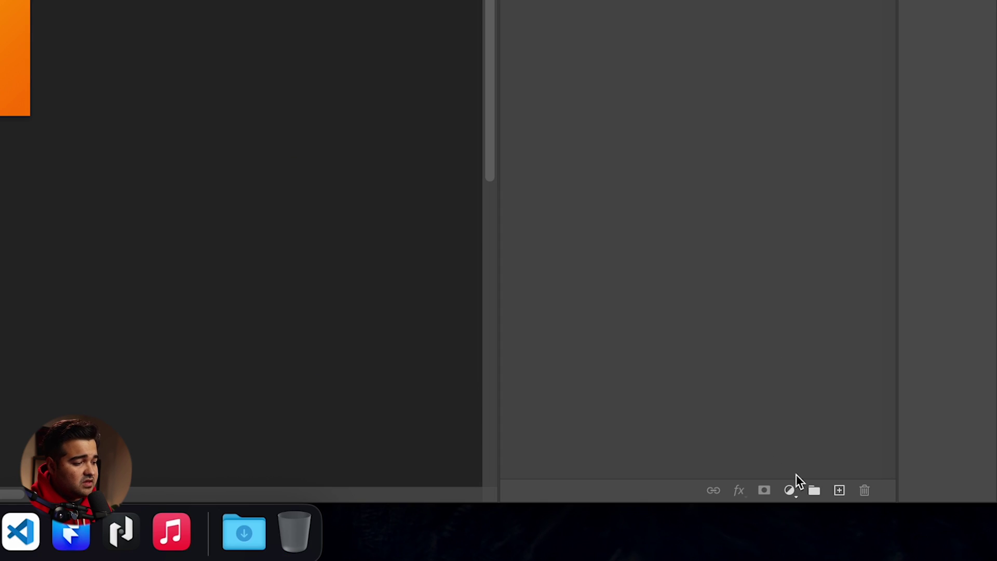
Step: Add a second Gradient Fill layer that fades from pink ffd1ff to transparent, and accept it
left_click(789, 490)
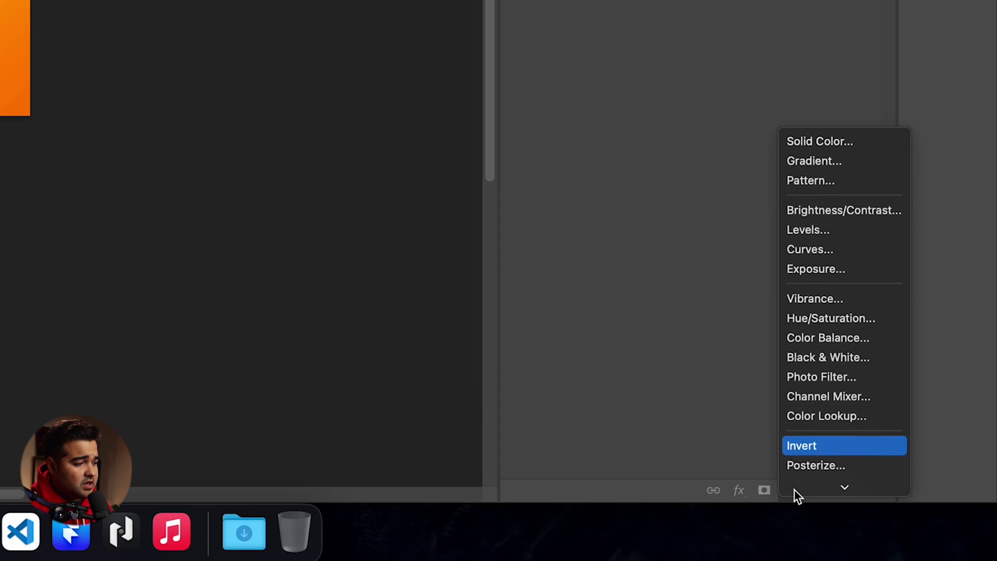
left_click(822, 121)
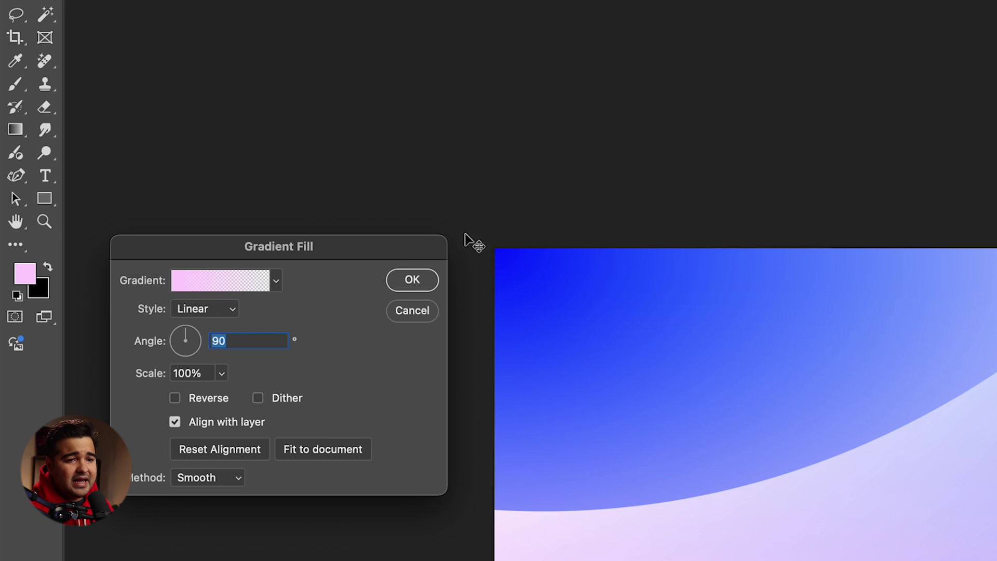
left_click(223, 280)
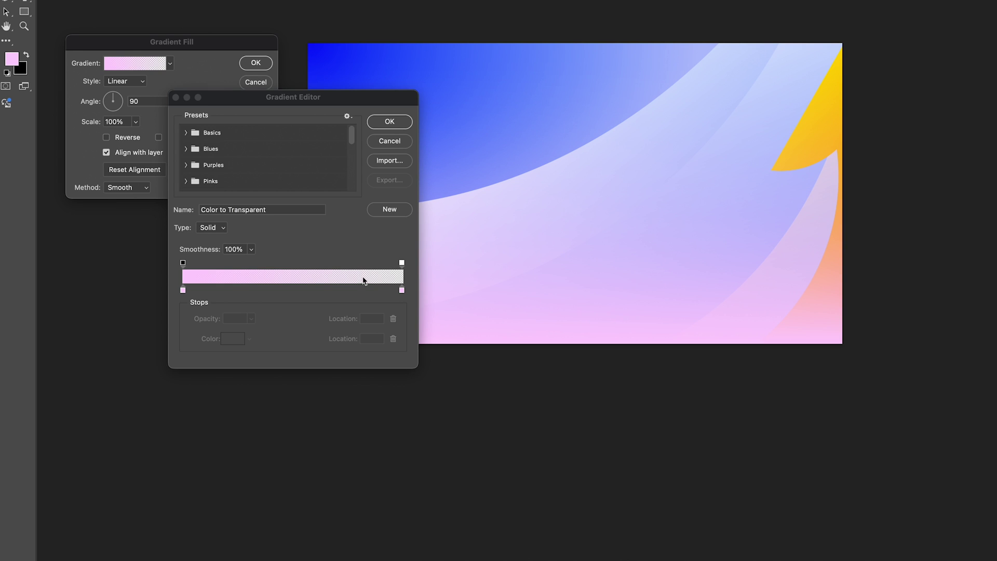
double_click(183, 290)
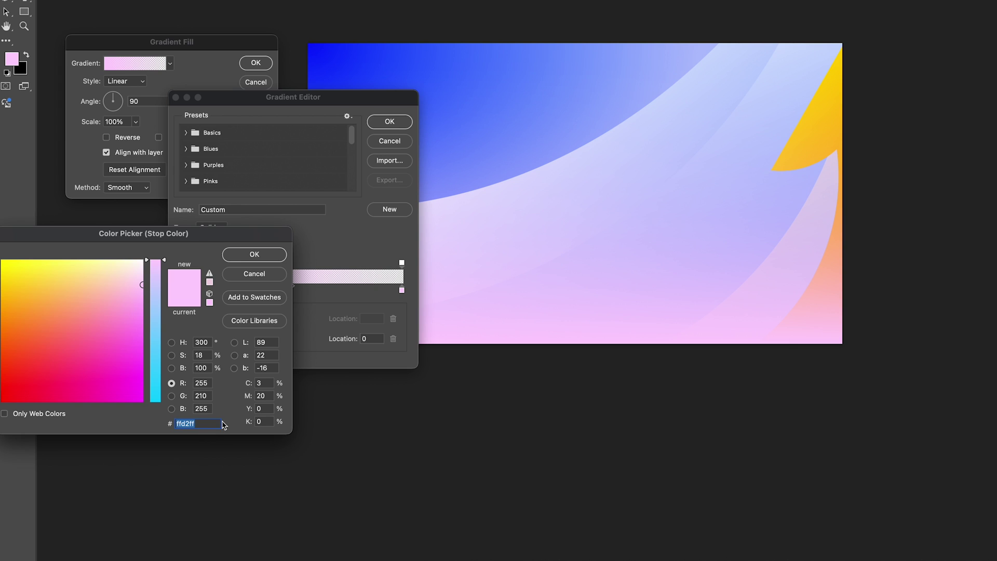
type("ffd1ff")
left_click(250, 252)
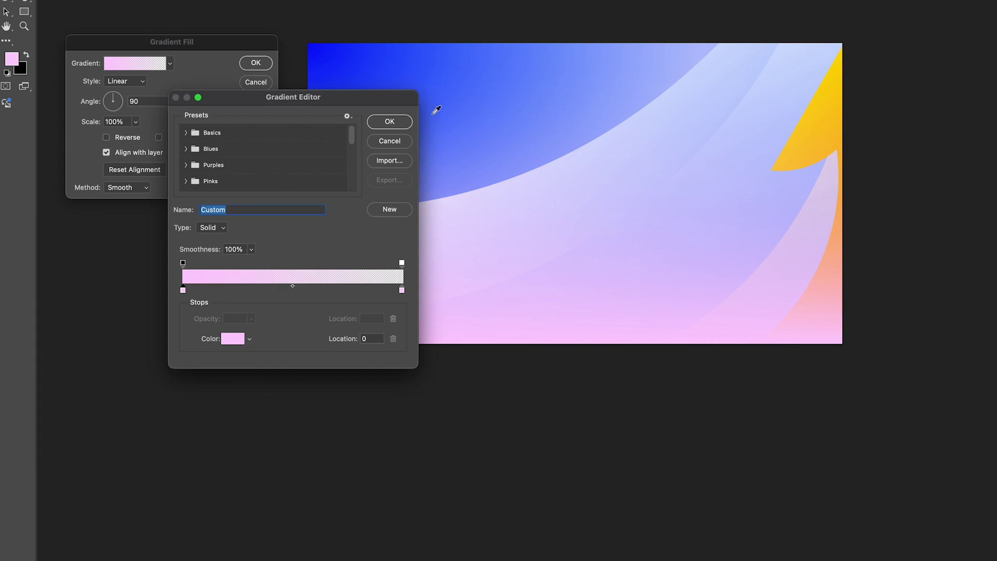
left_click(394, 121)
key("Return")
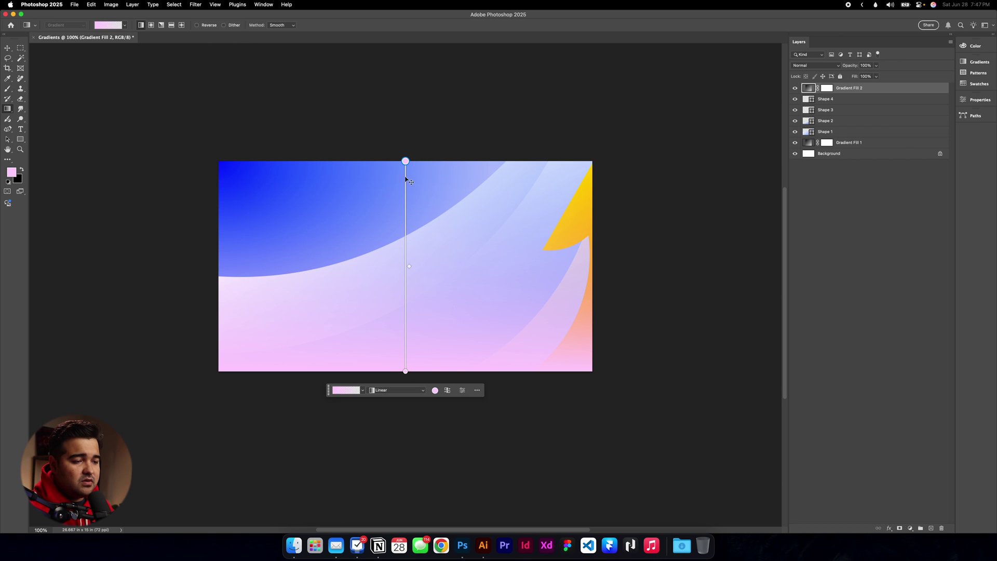
Step: Run the pink gradient from the canvas's right edge toward the left and place the Gradient Fill 2 layer between Shape 3 and Shape 2
left_click_drag(589, 215, 241, 232)
left_click_drag(880, 89, 867, 112)
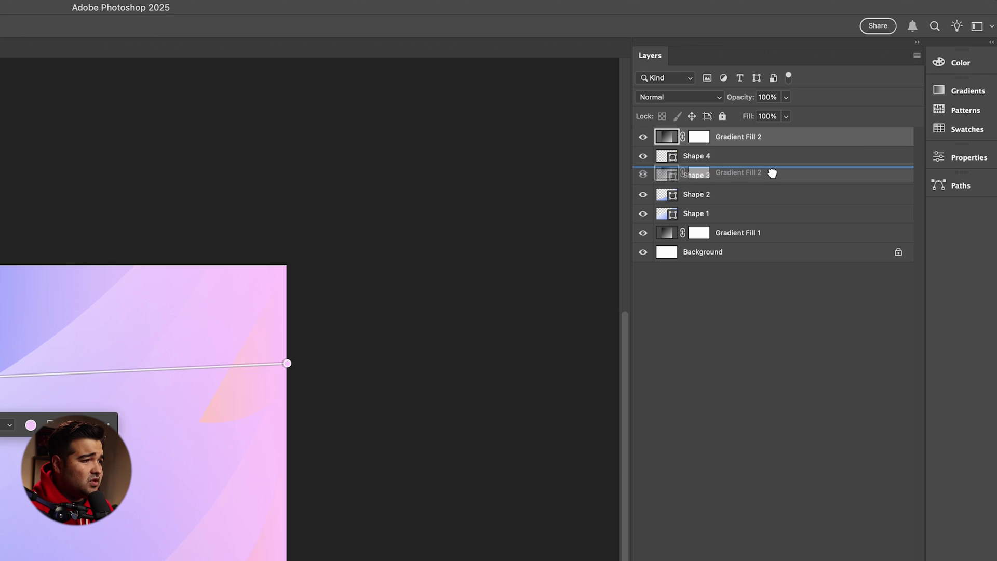
left_click_drag(769, 179, 748, 174)
left_click(741, 174)
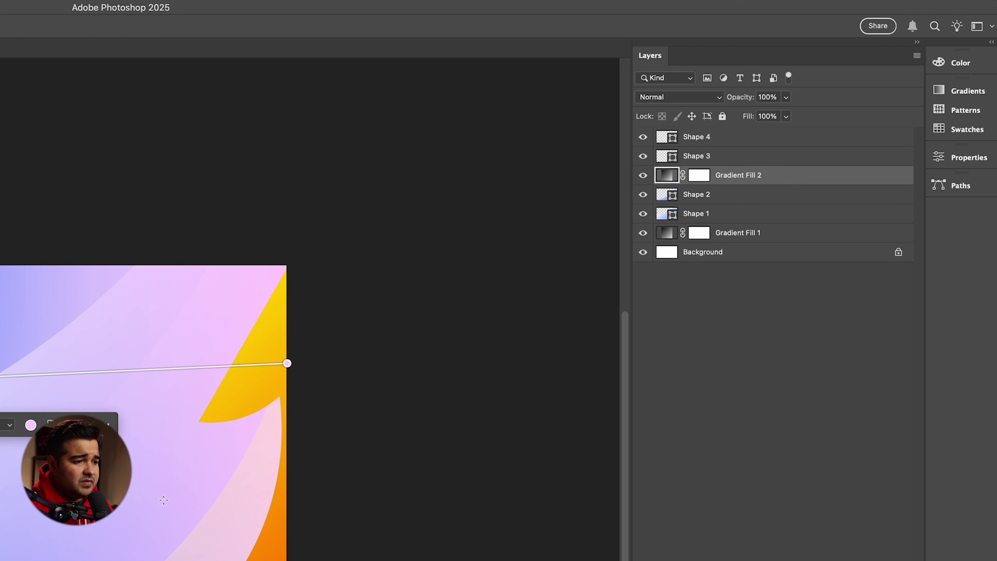
left_click(229, 555, "super")
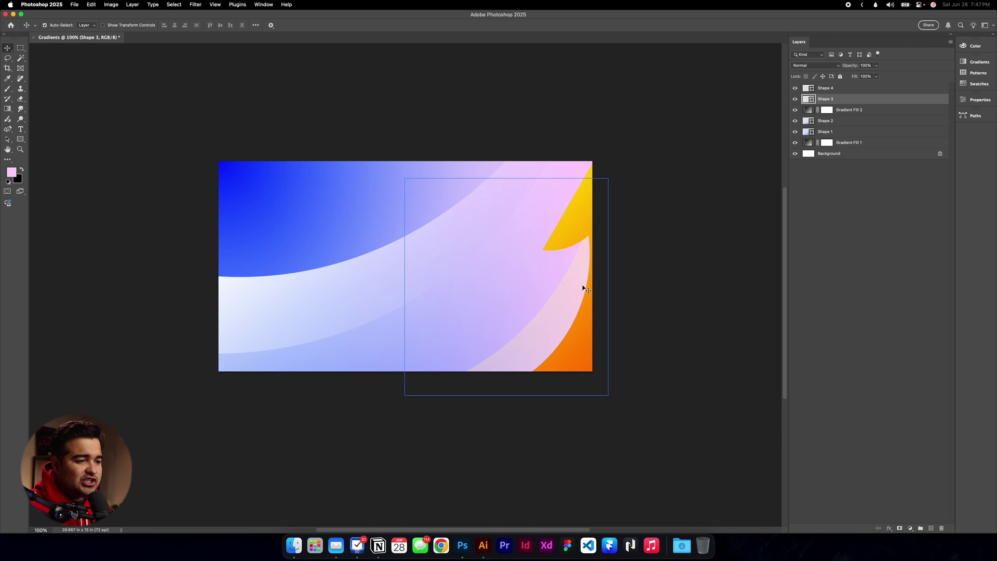
key("alt+bracketleft")
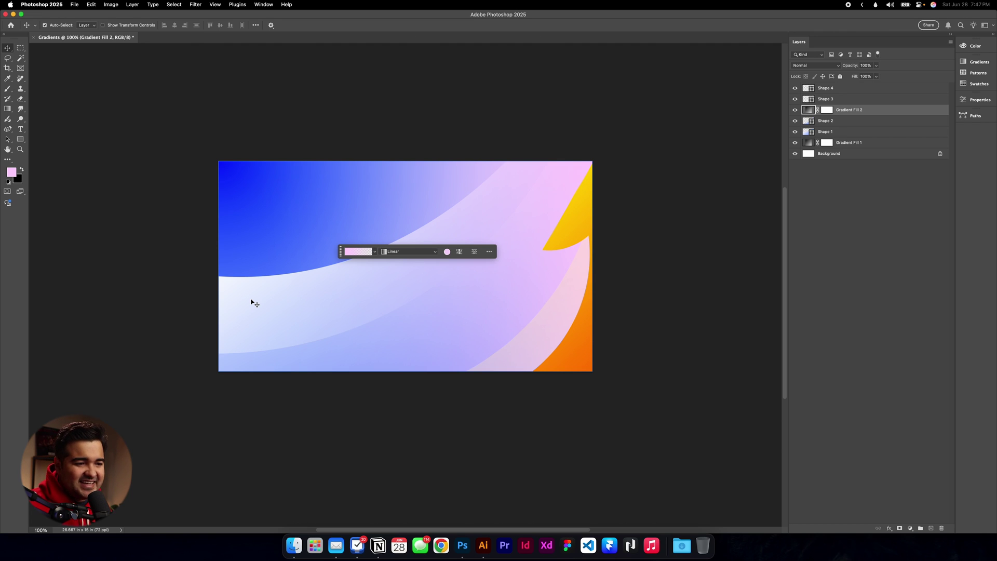
Step: Select the Shape 1 layer and start a Tilt-Shift blur on it
right_click(847, 131)
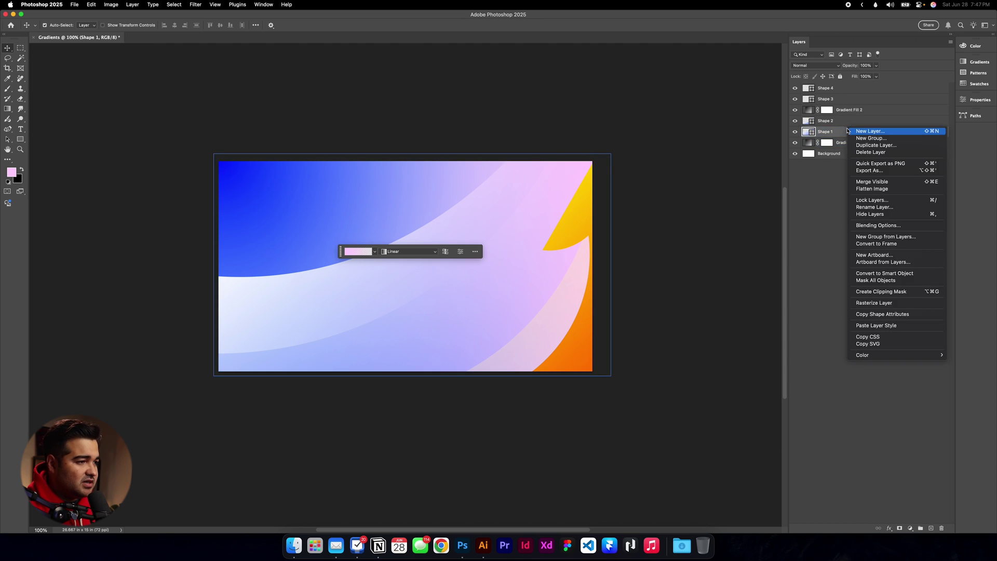
left_click(196, 4)
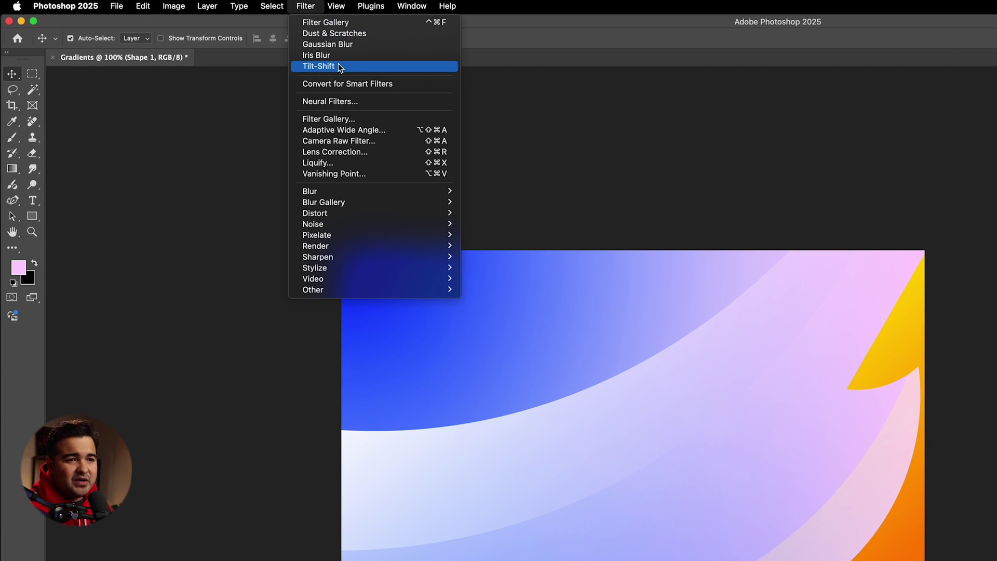
mouse_move(358, 201)
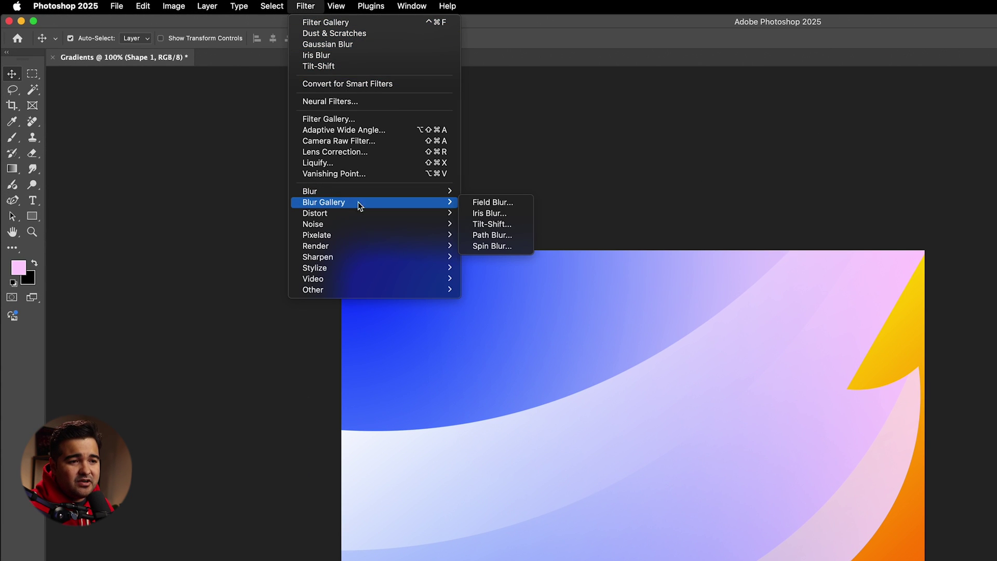
left_click(479, 224)
key("Return")
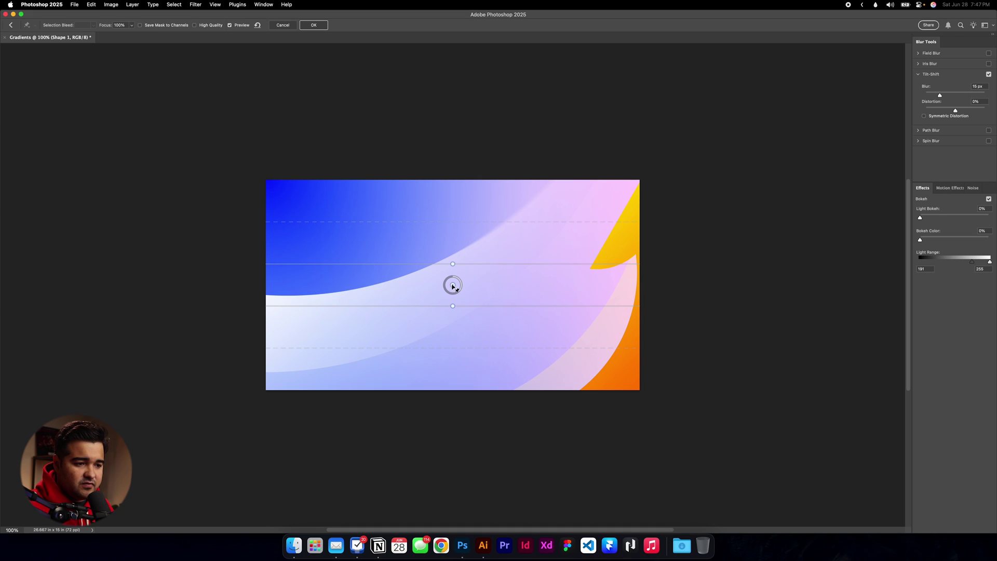
Step: Center Shape 1's tilt-shift just beyond the curve's left end, slant it diagonally downward to the right, set the blur to 27 px and accept
left_click_drag(453, 287, 267, 275)
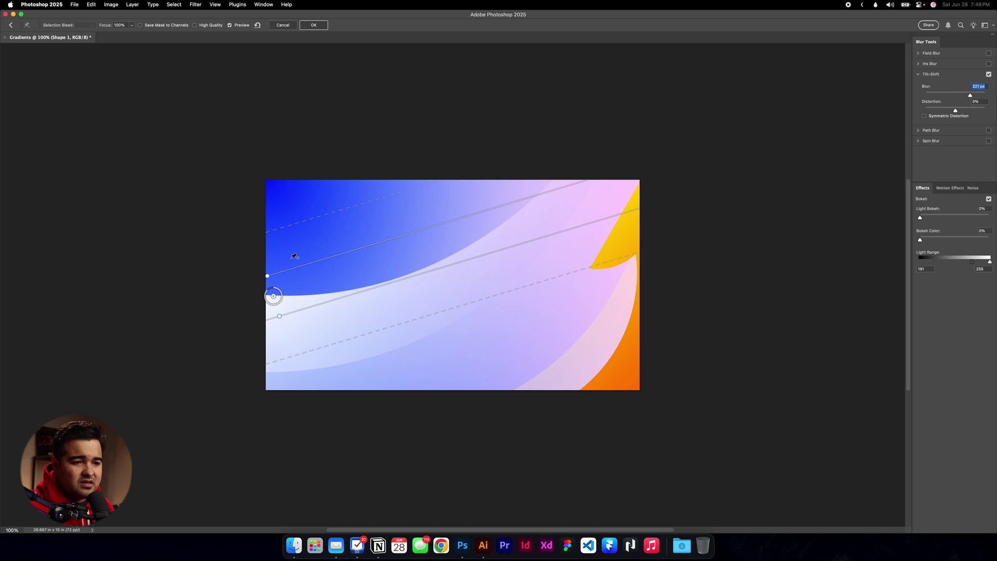
mouse_move(276, 274)
left_mouse_down()
mouse_move(281, 285)
mouse_move(294, 267)
left_mouse_up()
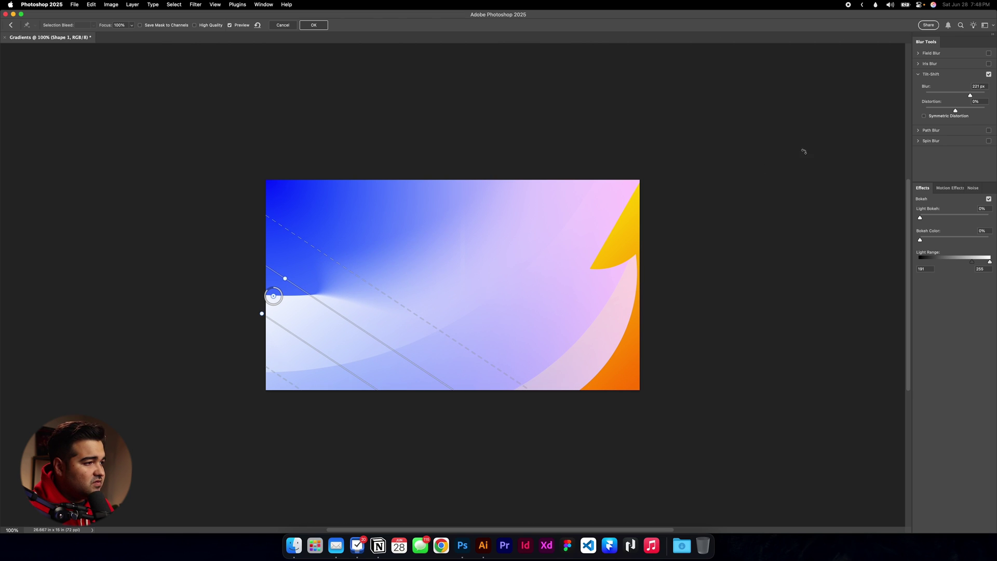
left_click_drag(967, 95, 948, 97)
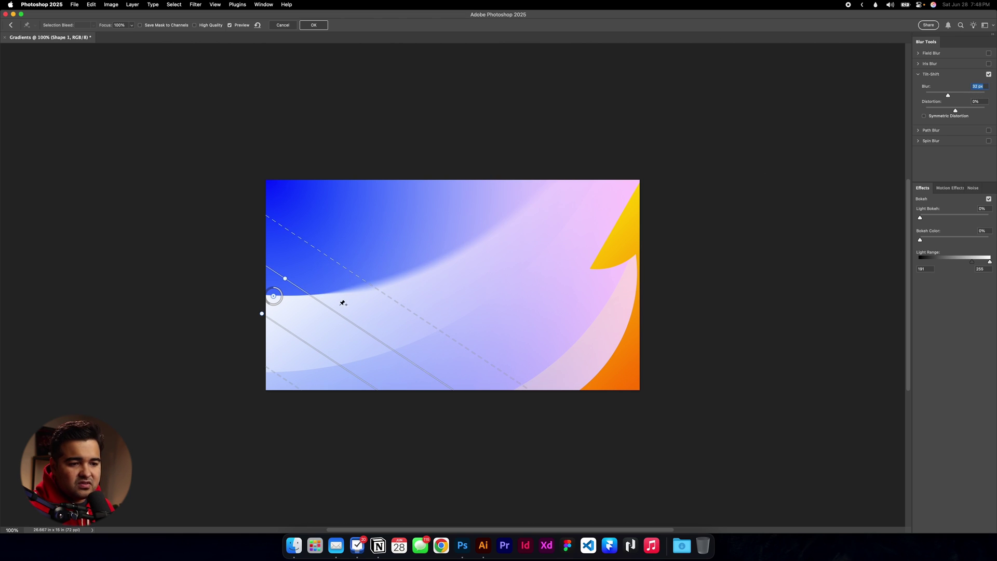
left_click_drag(273, 299, 228, 299)
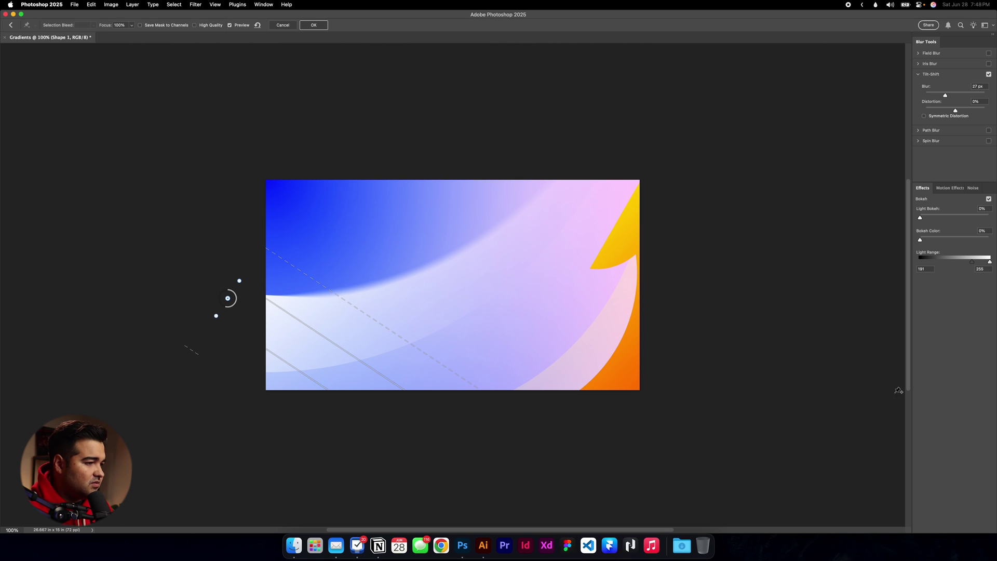
left_click(314, 25)
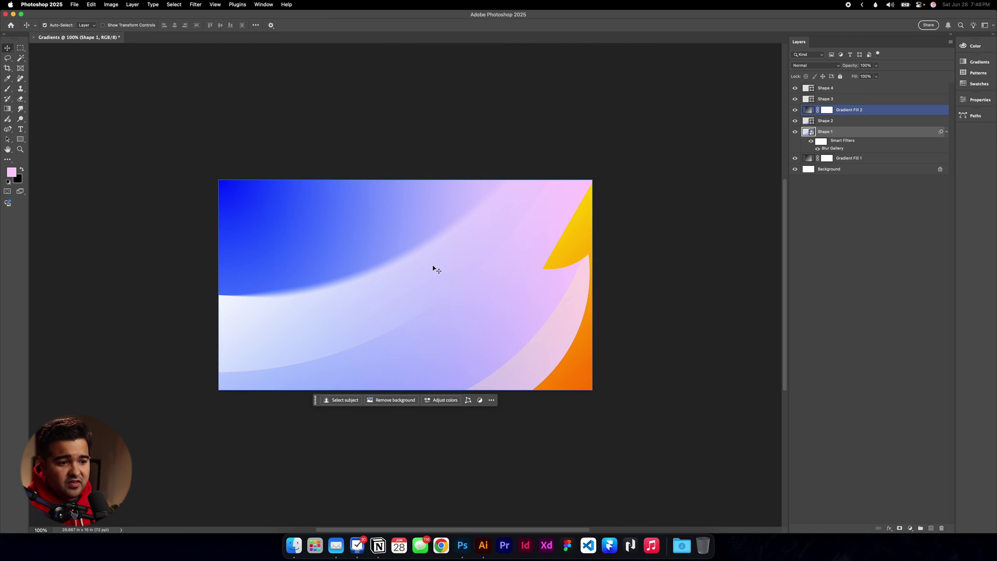
Step: Start a Tilt-Shift blur on the Shape 2 layer, converting it to a smart object
left_click(845, 121)
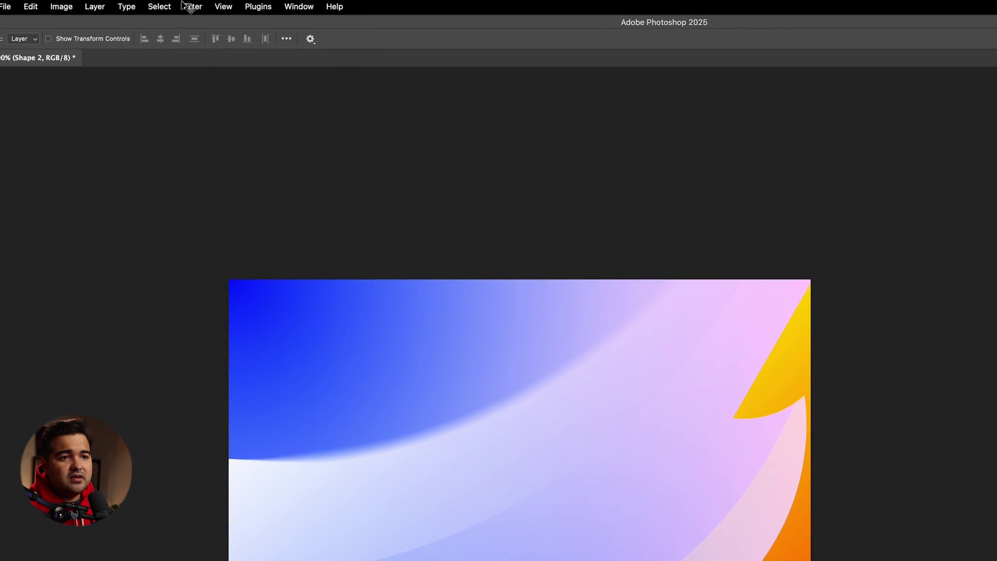
left_click(196, 4)
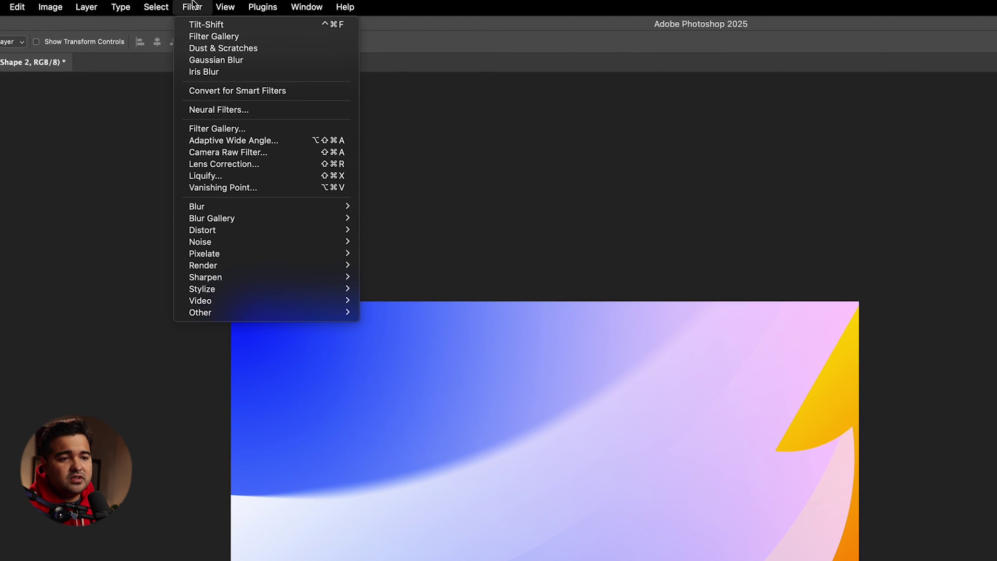
mouse_move(296, 221)
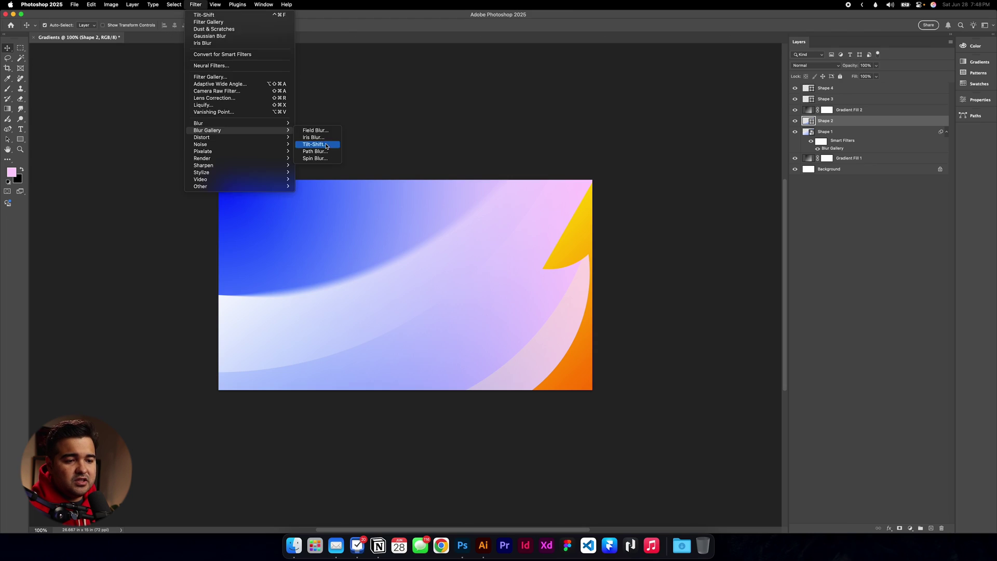
left_click(326, 145)
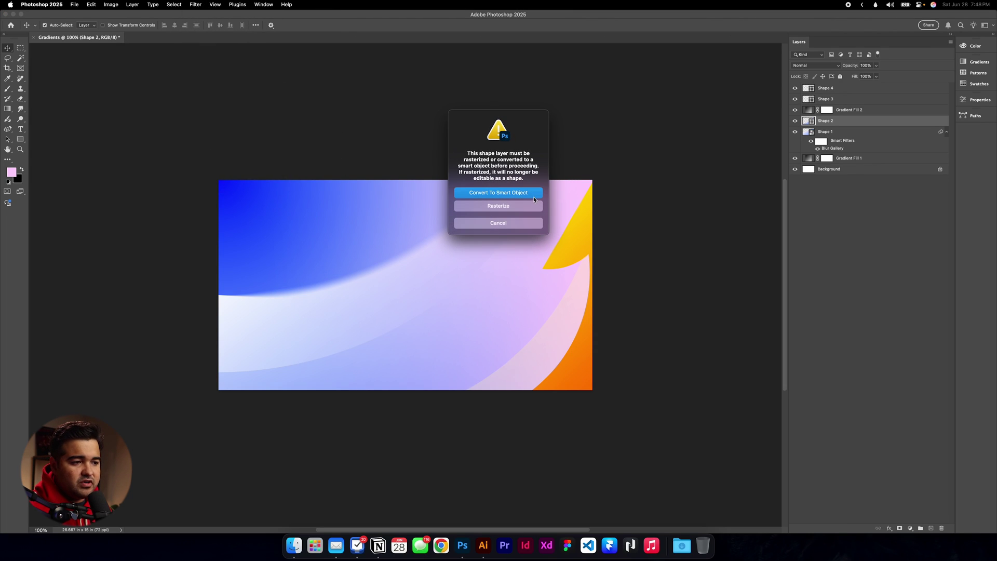
left_click(536, 193)
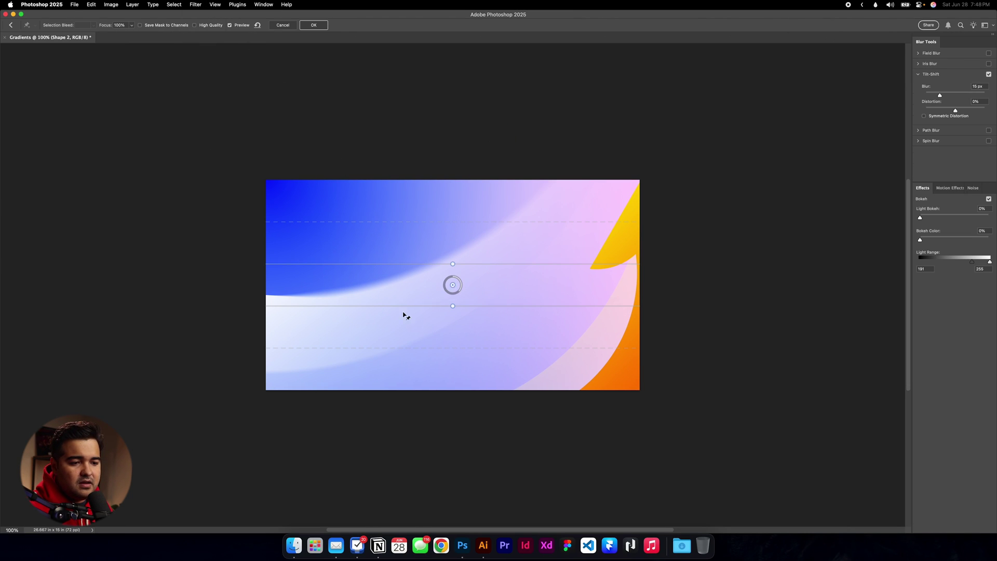
Step: Center Shape 2's tilt-shift outside the canvas's lower-left corner, set the blur to 81 px and accept
left_click_drag(452, 285, 282, 367)
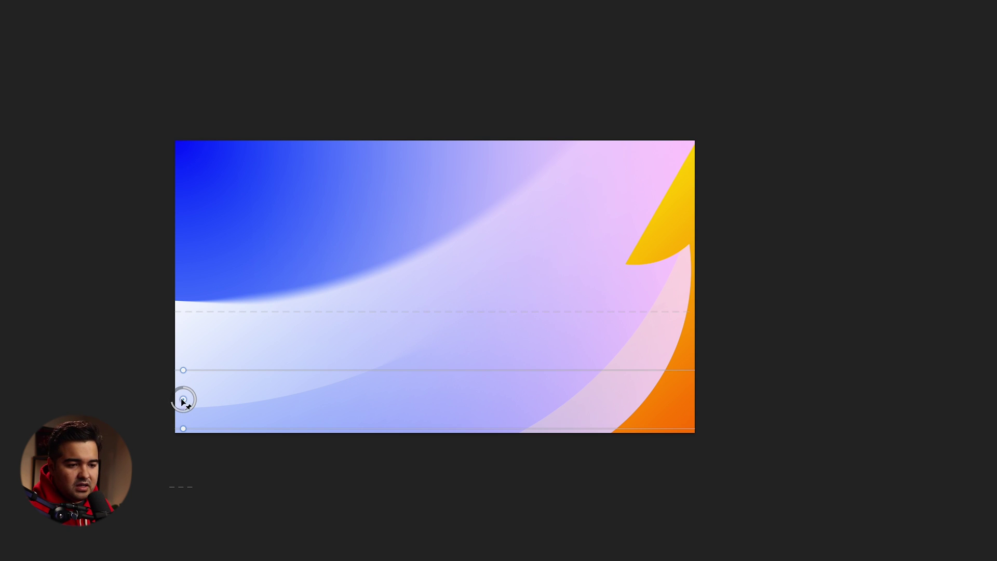
left_click_drag(183, 399, 42, 445)
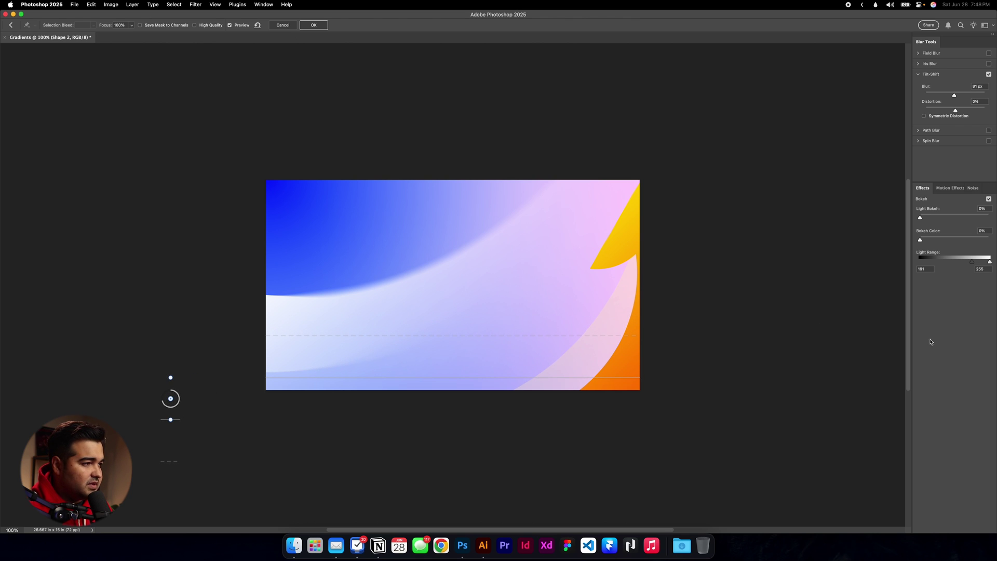
left_click(314, 25)
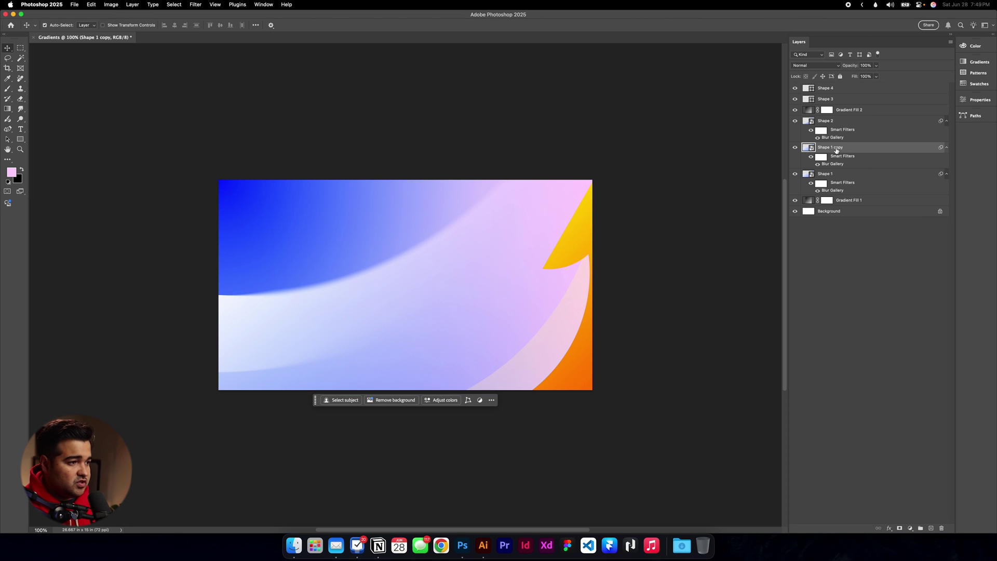
Step: Duplicate the Shape 1 layer and move the copy slightly down, just below the original's curved edge
key("super+j")
key("super+t")
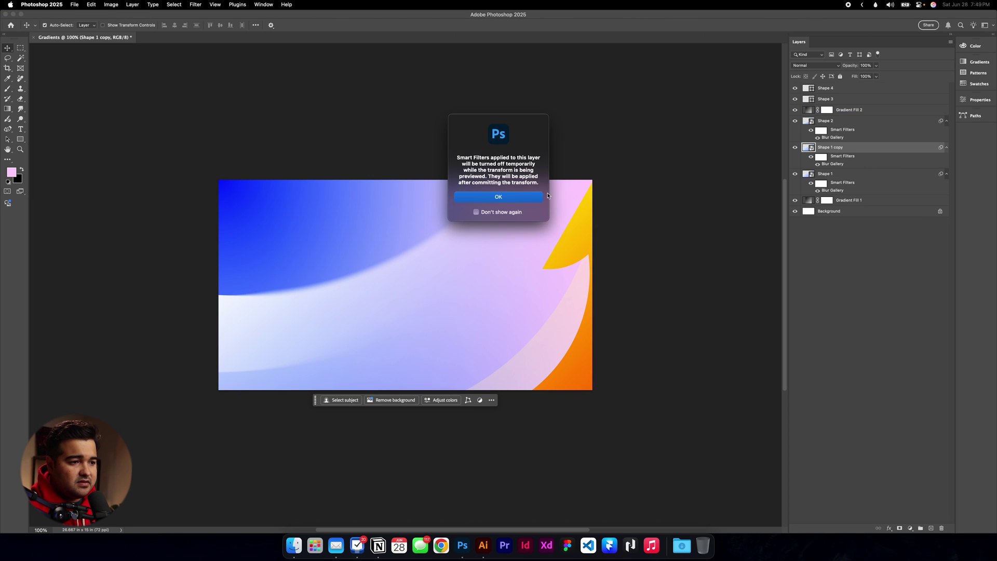
key("Return")
left_click_drag(276, 318, 282, 329)
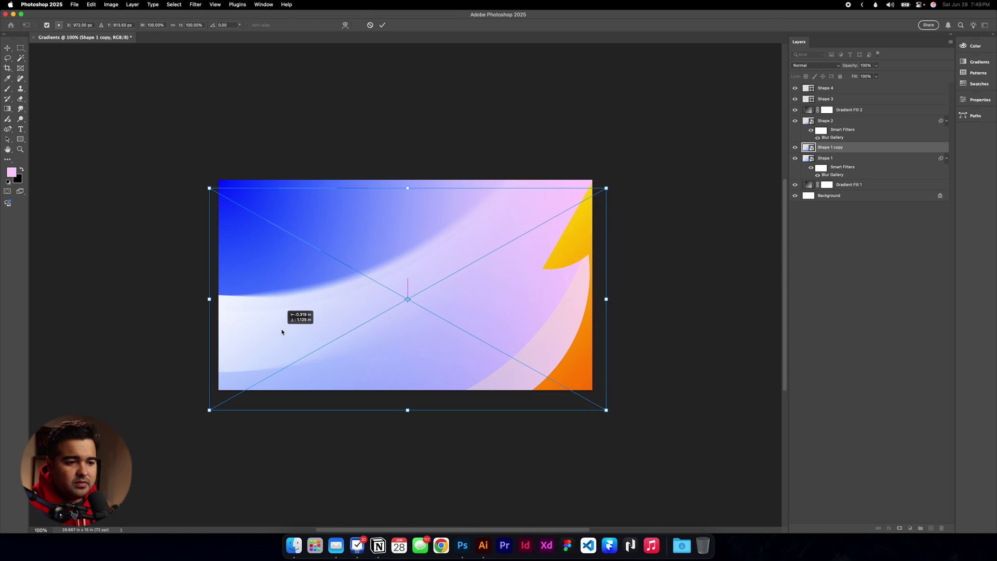
key("Return")
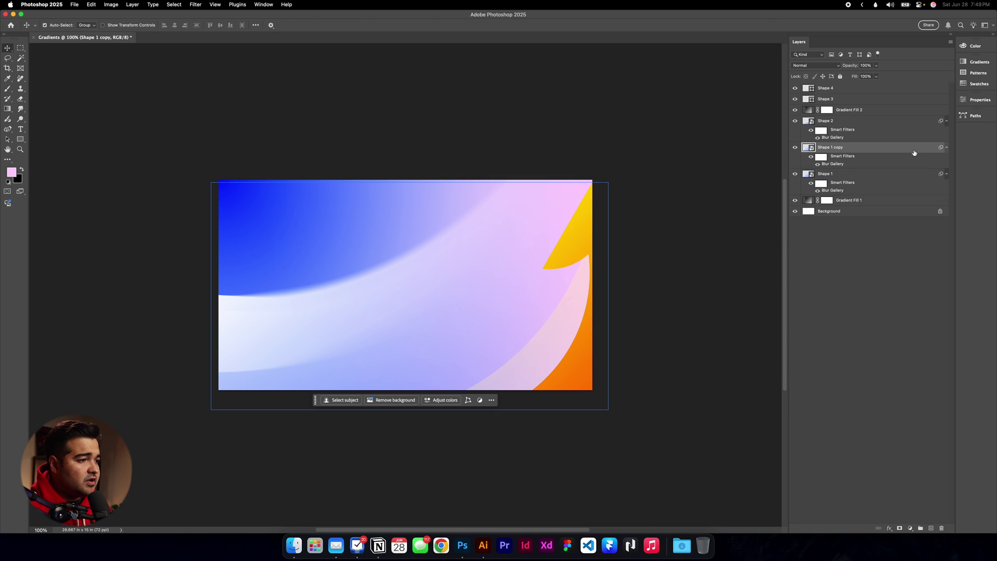
Step: Add a light periwinkle-blue Color Overlay at 100% opacity to the Shape 1 copy layer, basing the color on one sampled from the canvas
double_click(914, 151)
left_click(602, 330)
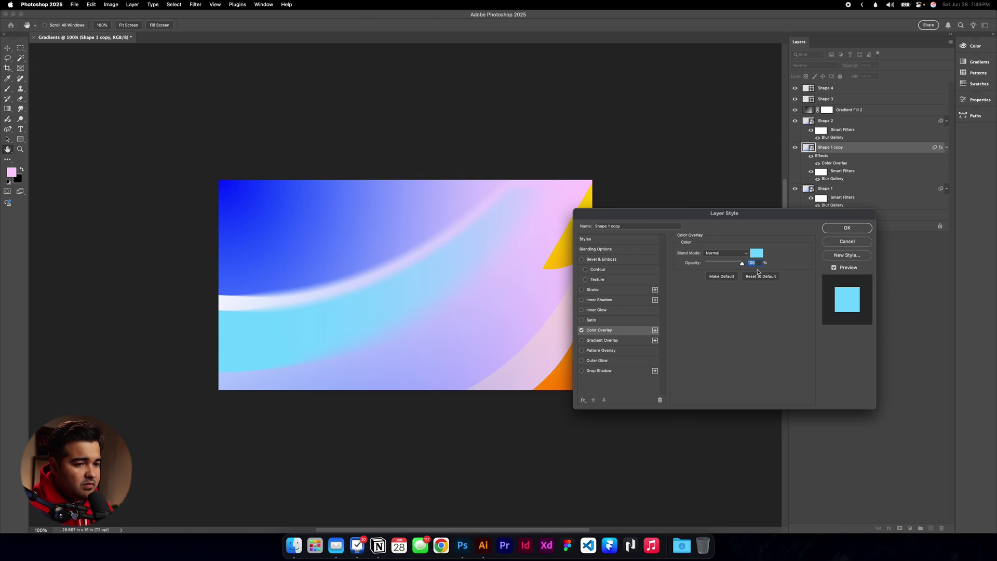
left_click(757, 254)
left_click(221, 304)
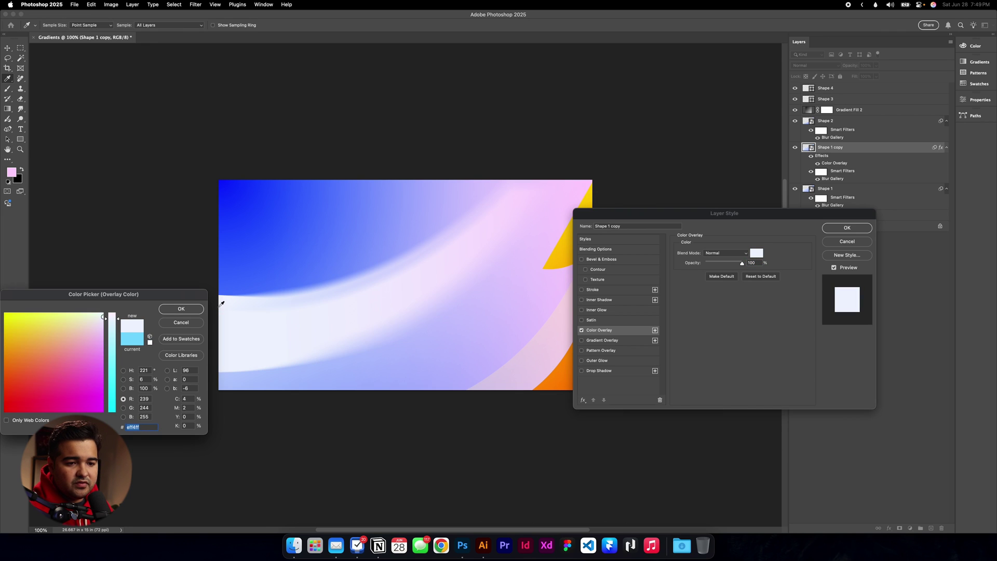
left_click(114, 344)
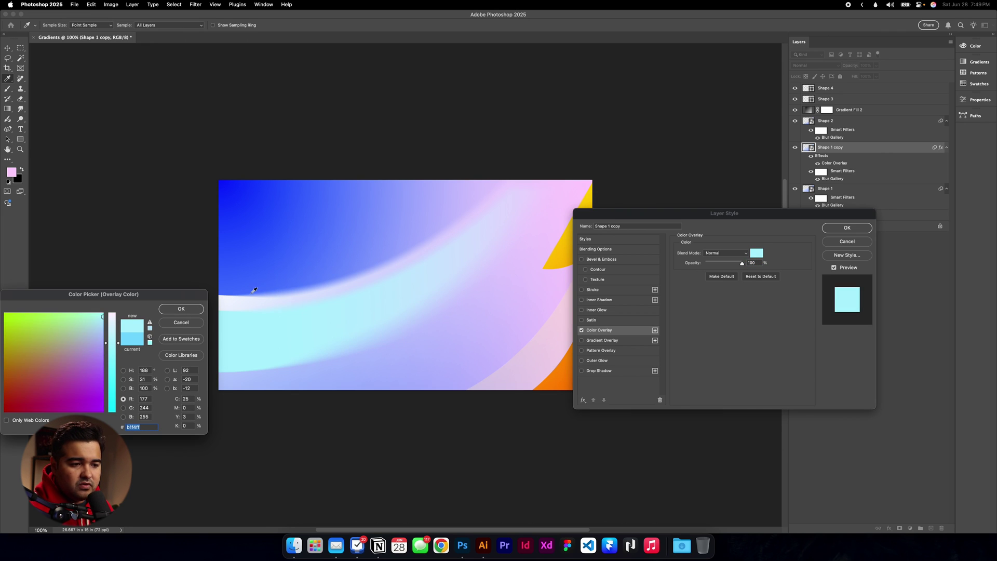
left_click(410, 377)
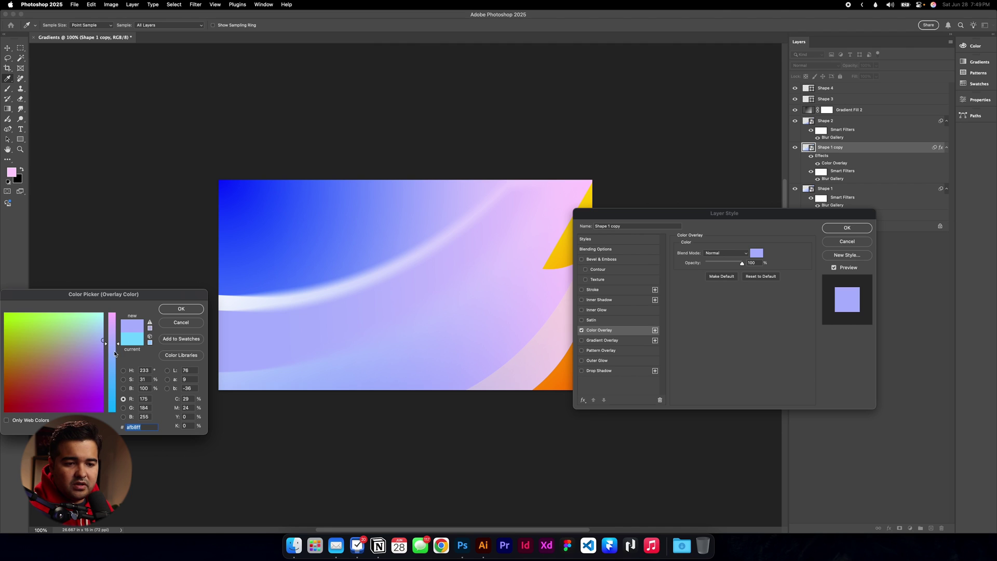
left_click(181, 308)
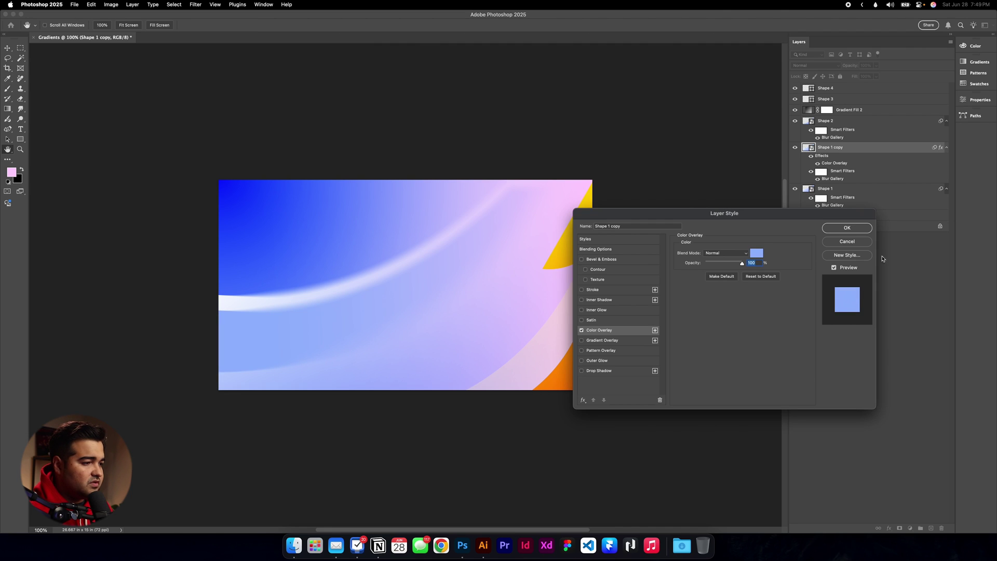
left_click(846, 227)
Step: Duplicate Shape 1 above the Shape 1 copy layer, then lower and rotate it about -2° to leave a thin blue band
left_click(852, 190)
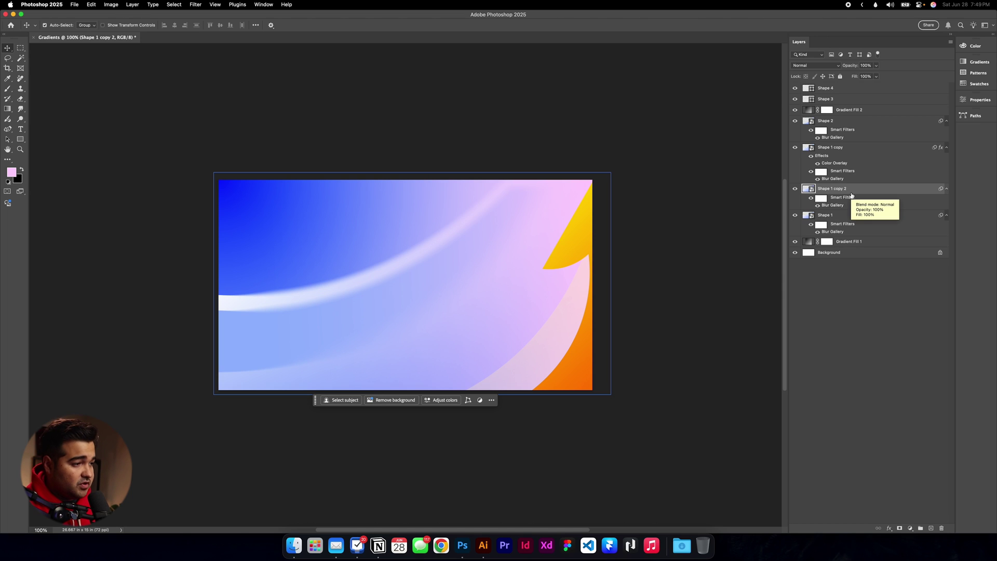
left_click_drag(851, 195, 851, 147)
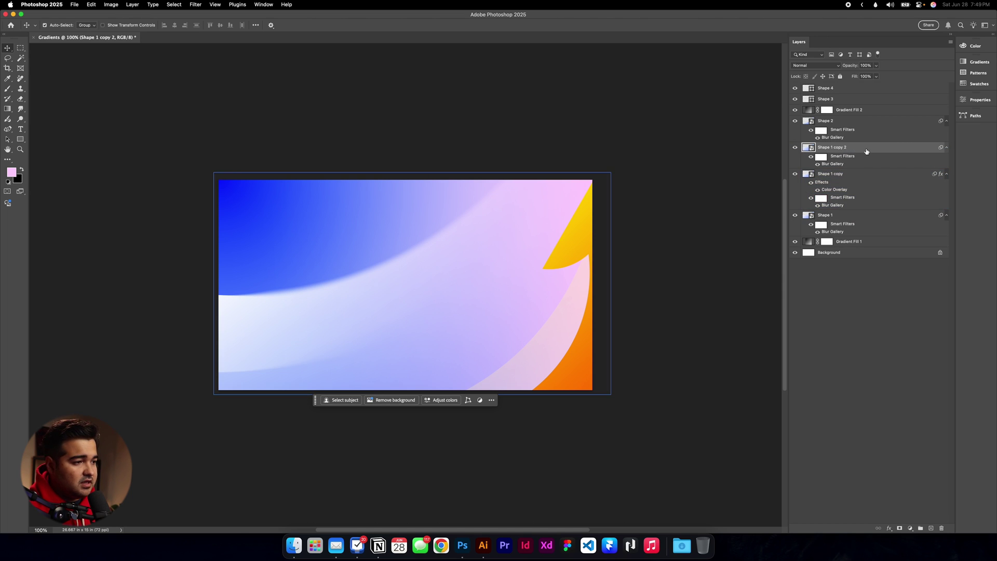
key("super+t")
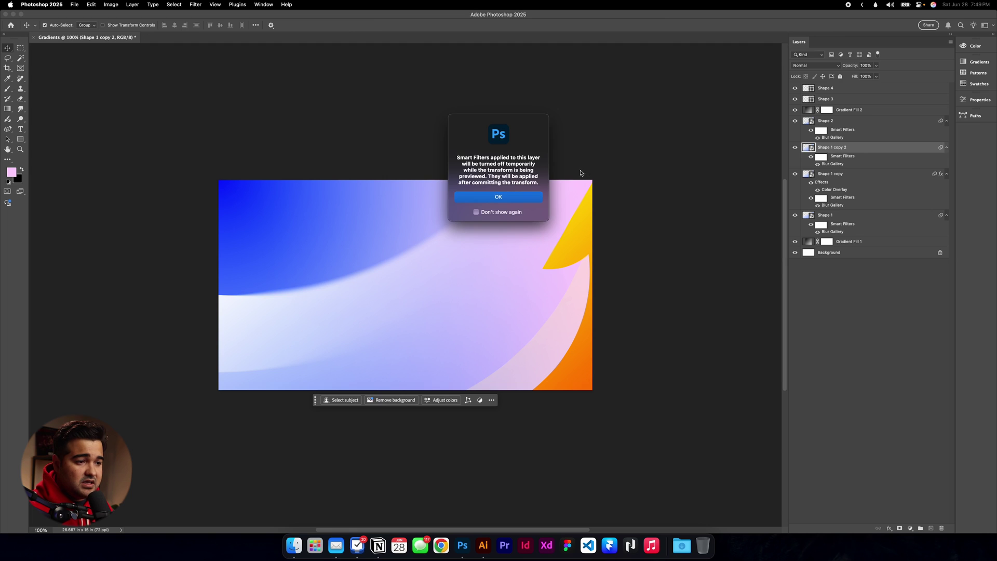
key("Return")
left_click_drag(353, 319, 352, 342)
left_click_drag(641, 204, 643, 199)
key("Return")
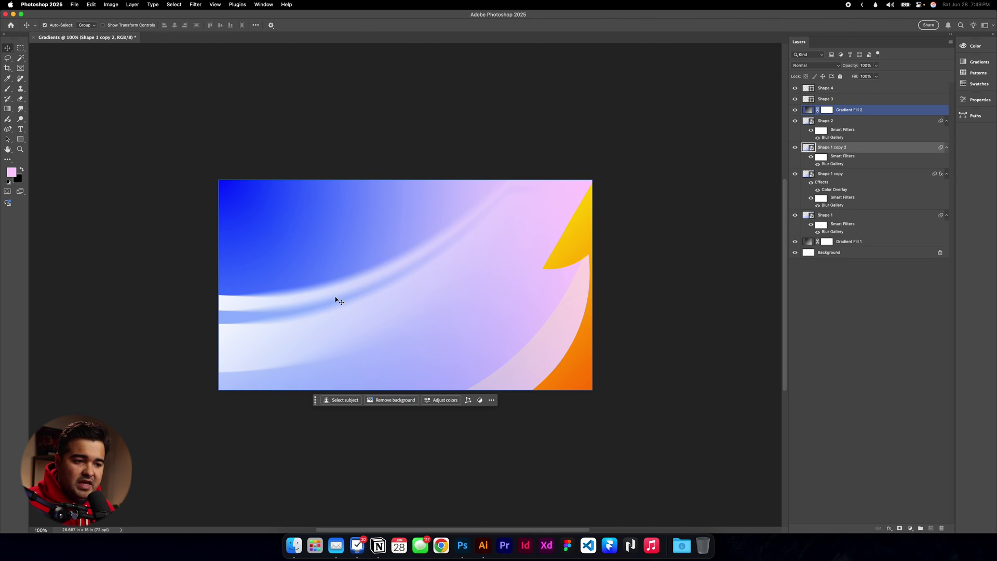
Step: Readjust the rotation and position of Shape 1 copy 2 to narrow the blue band at its left end
key("super+t")
key("Return")
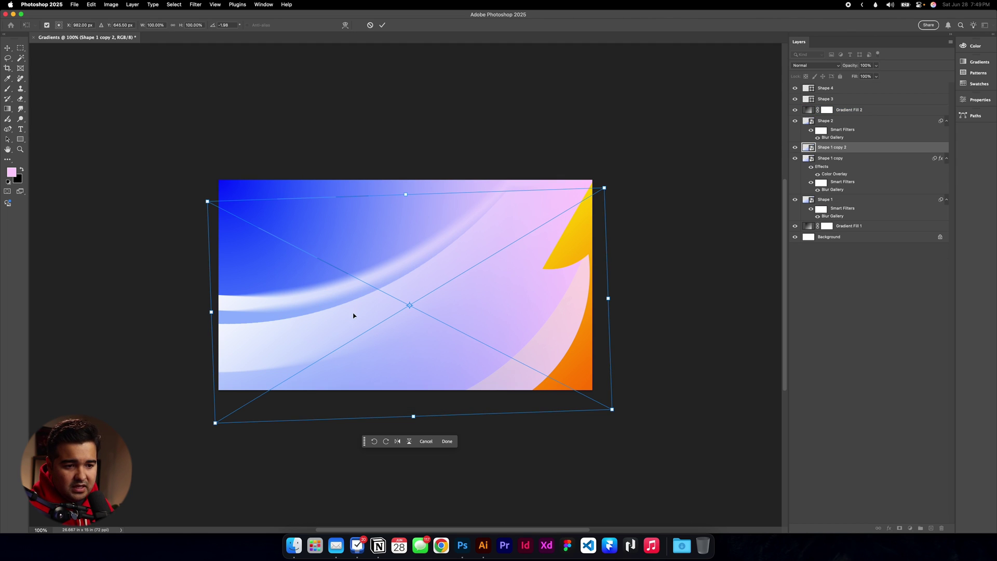
left_click_drag(653, 365, 656, 374)
left_click_drag(509, 326, 500, 328)
key("Return")
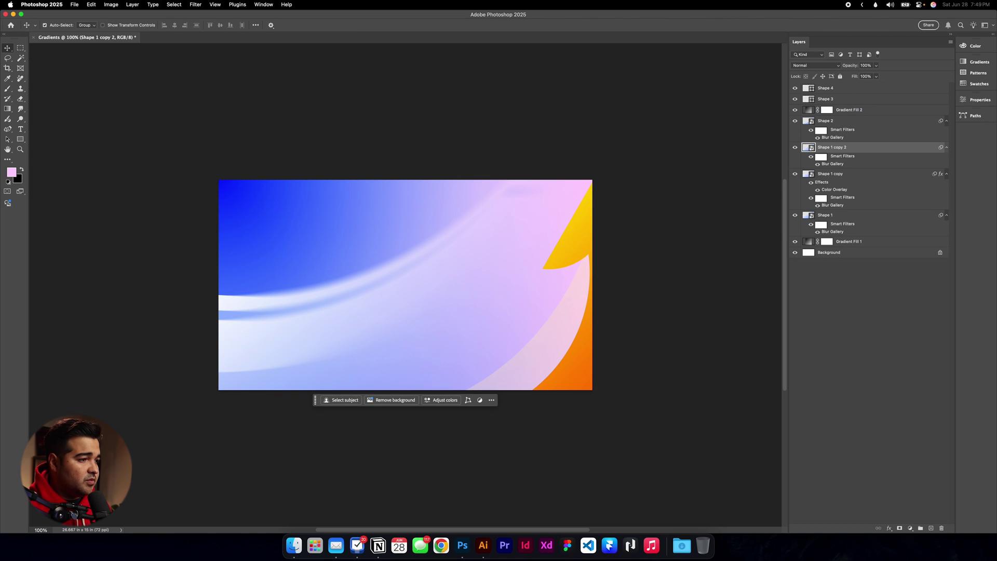
Step: Apply a Gaussian Blur with a radius of about 10 px to the Shape 1 copy layer
left_click(873, 195)
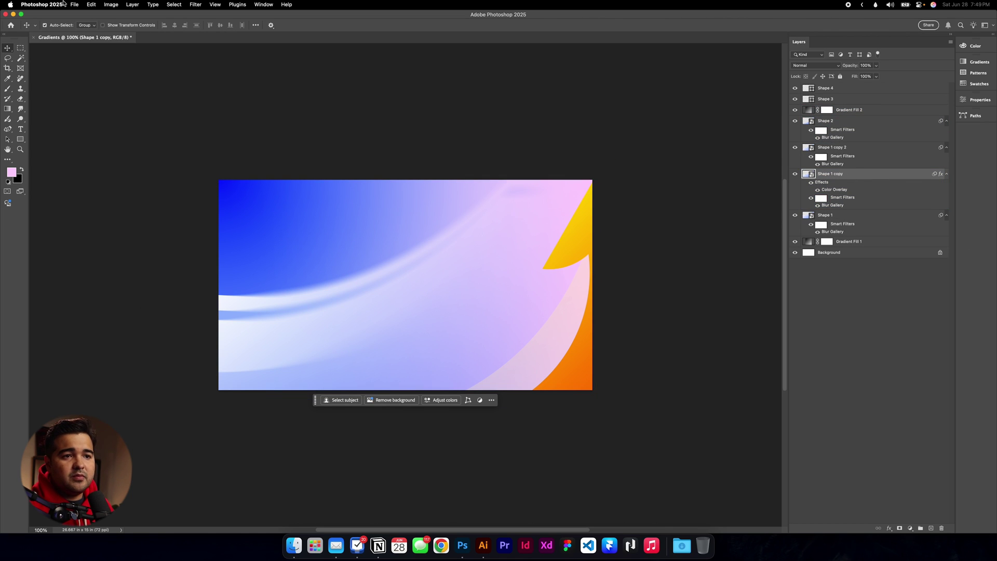
left_click(197, 4)
mouse_move(250, 123)
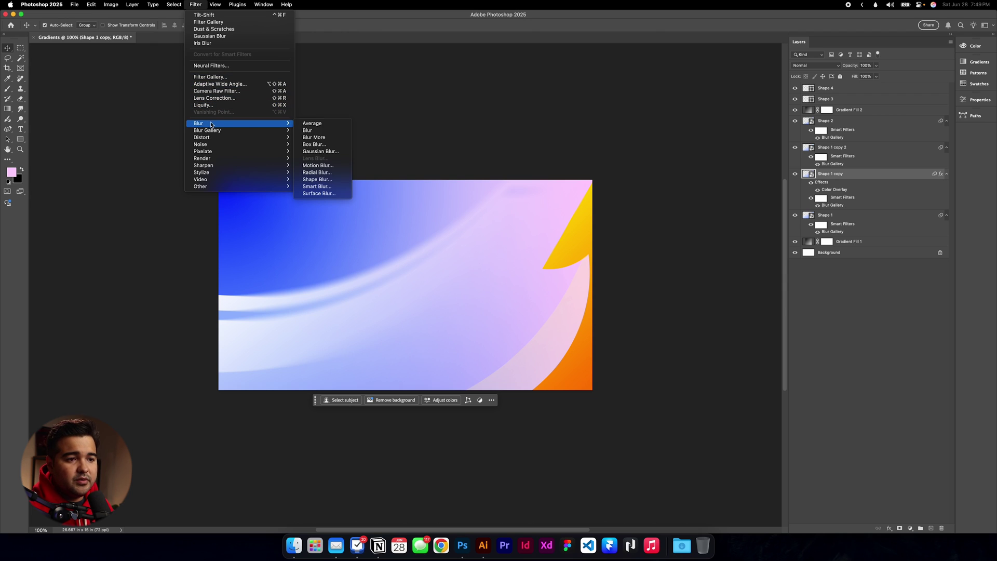
left_click(342, 154)
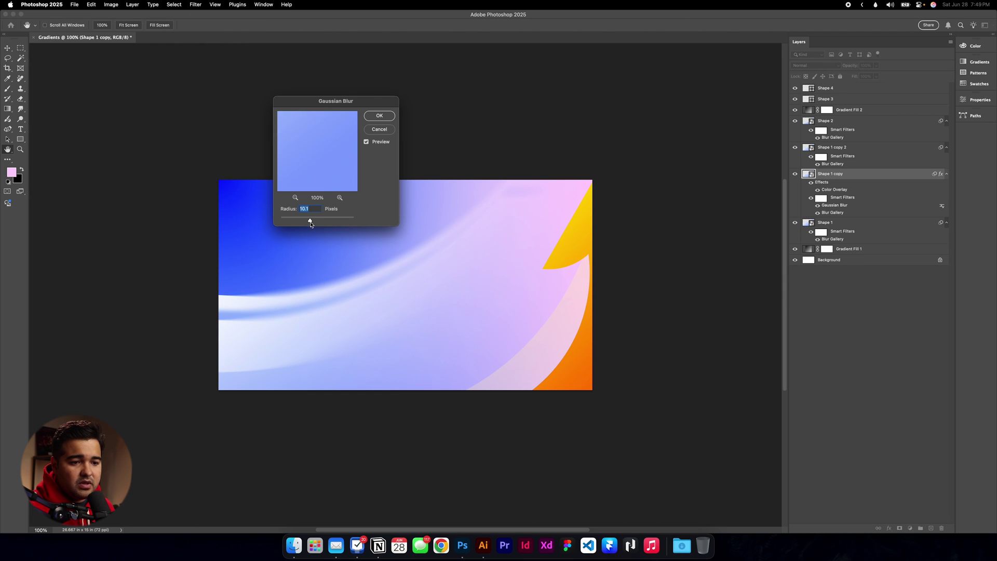
left_click(379, 116)
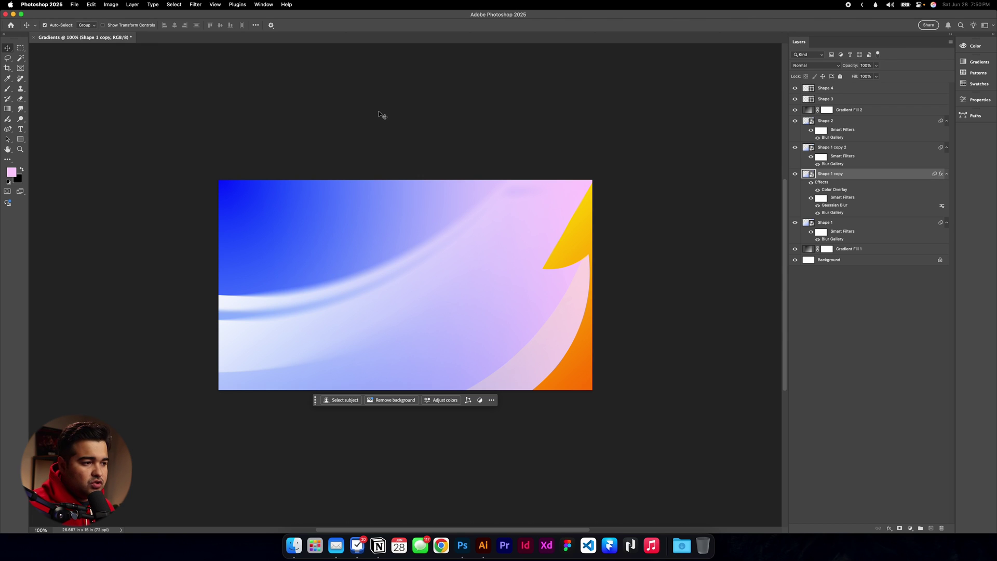
Step: Duplicate the Shape 1 copy and Shape 1 copy 2 layers together
left_click(843, 155, "shift")
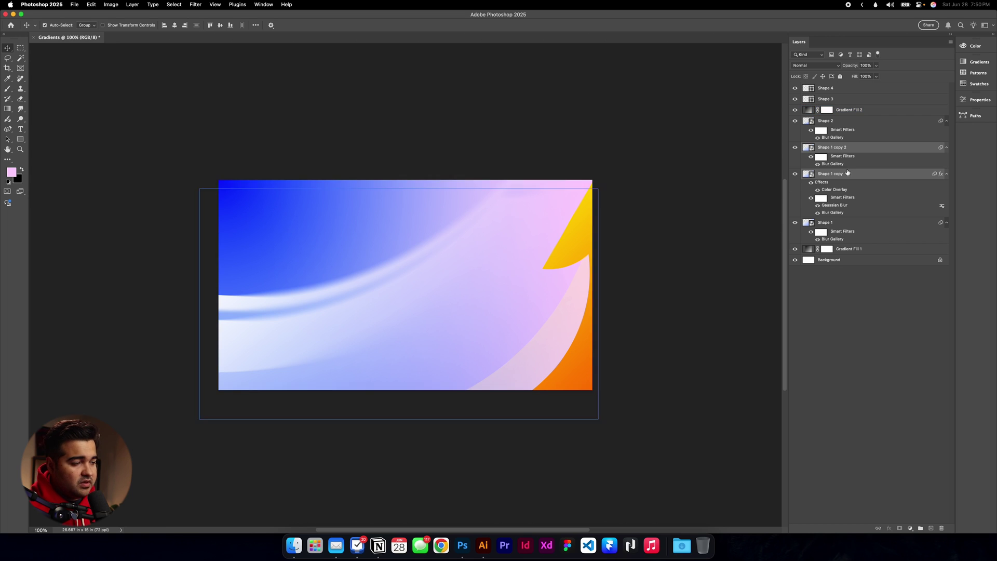
left_click(396, 271)
key("super+j")
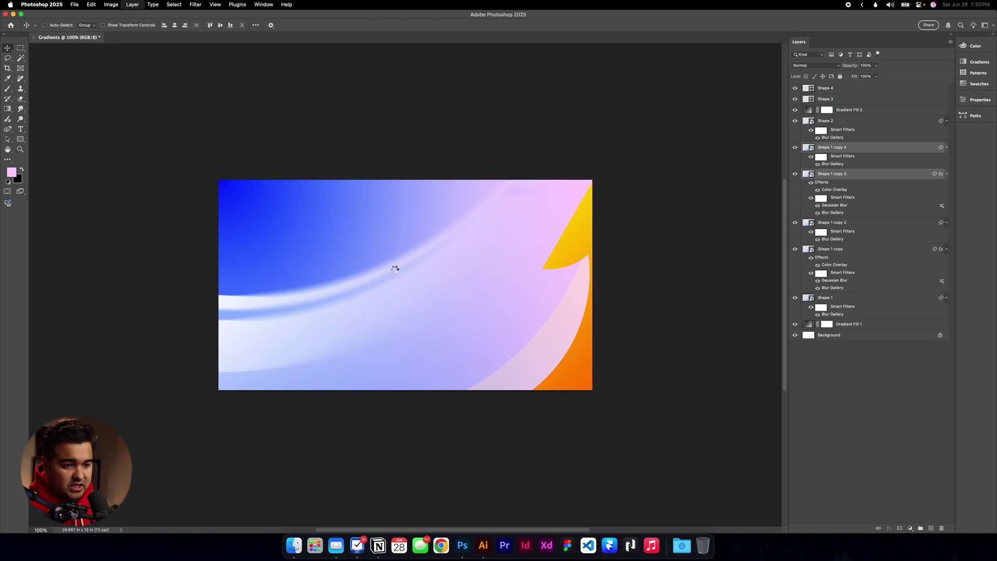
Step: Lower, rotate and reshape the duplicated Shape 1 copy 3 and Shape 1 copy 4 layers to form a second thin blue band below the first
key("super+t")
key("Return")
left_click_drag(438, 300, 410, 345)
left_click_drag(594, 217, 722, 163)
mouse_move(696, 207)
left_mouse_down()
mouse_move(695, 190)
mouse_move(695, 202)
left_mouse_up()
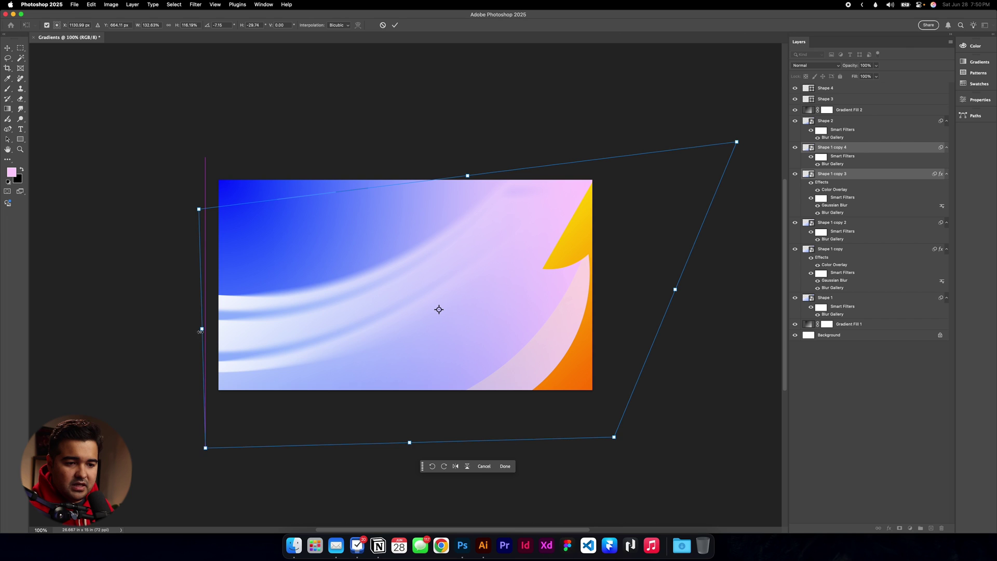
mouse_move(200, 331)
left_mouse_down()
mouse_move(167, 329)
mouse_move(202, 326)
left_mouse_up()
left_click_drag(198, 209, 203, 193)
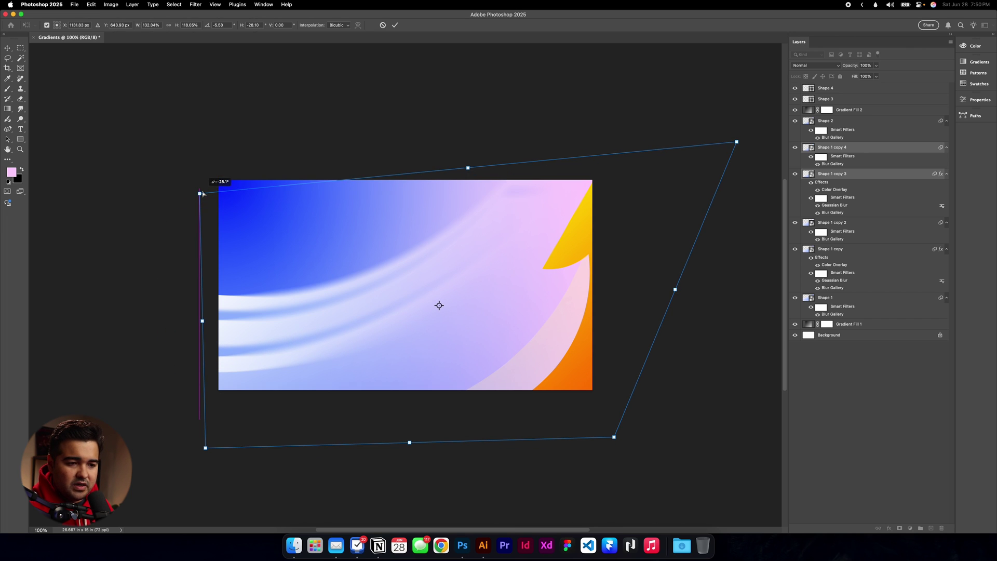
key("Return")
Step: Group the two duplicated band layers and add a layer mask to the group
key("super+g")
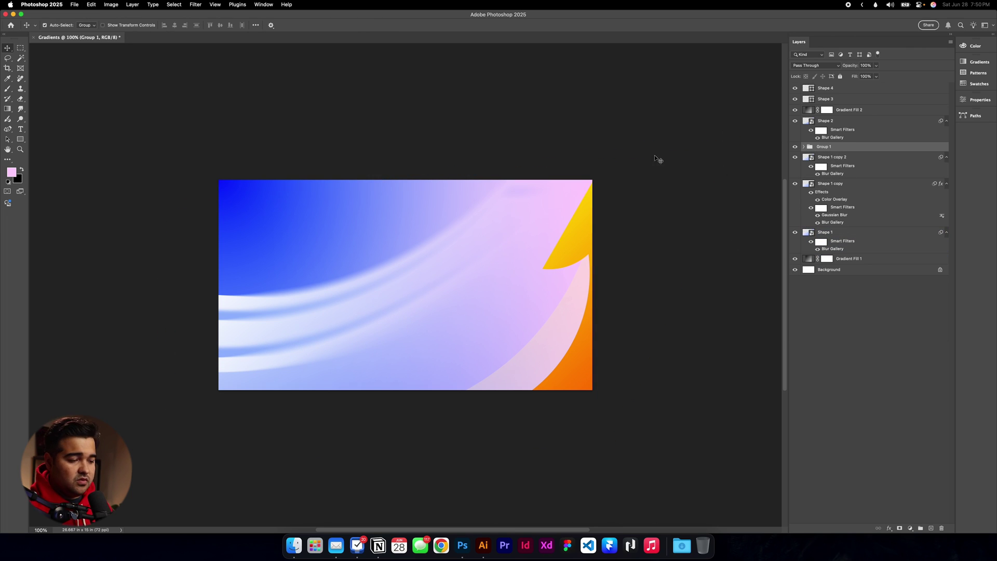
left_click(899, 528)
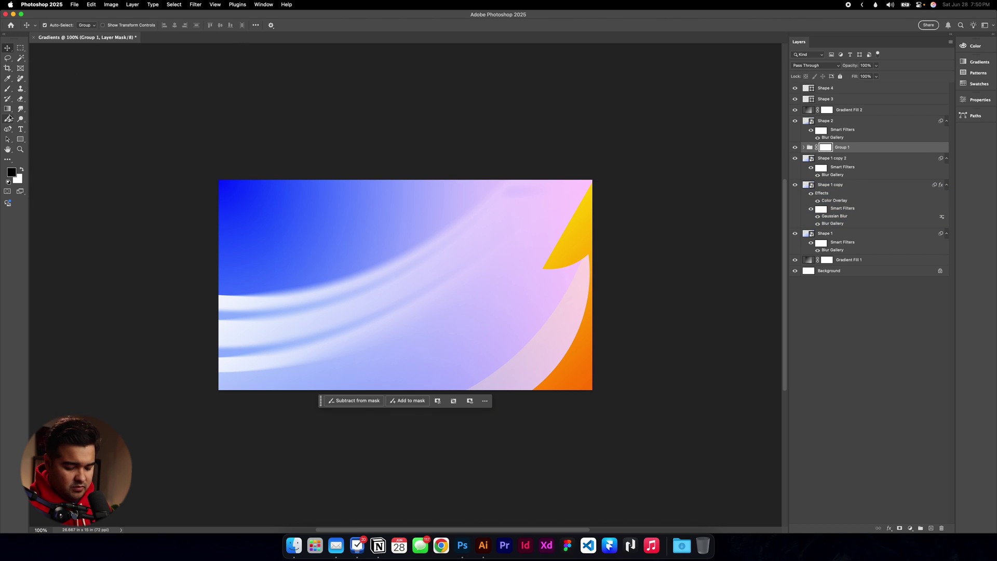
Step: Try fading the lower band's left end by painting black on the Group 1 mask with a very large soft brush
key("b")
key("]")
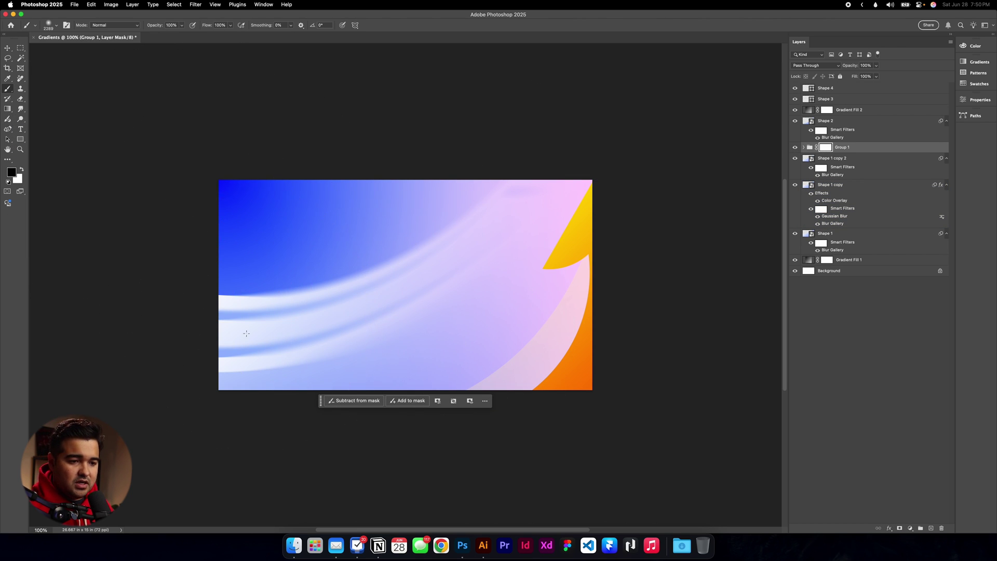
left_click(220, 344)
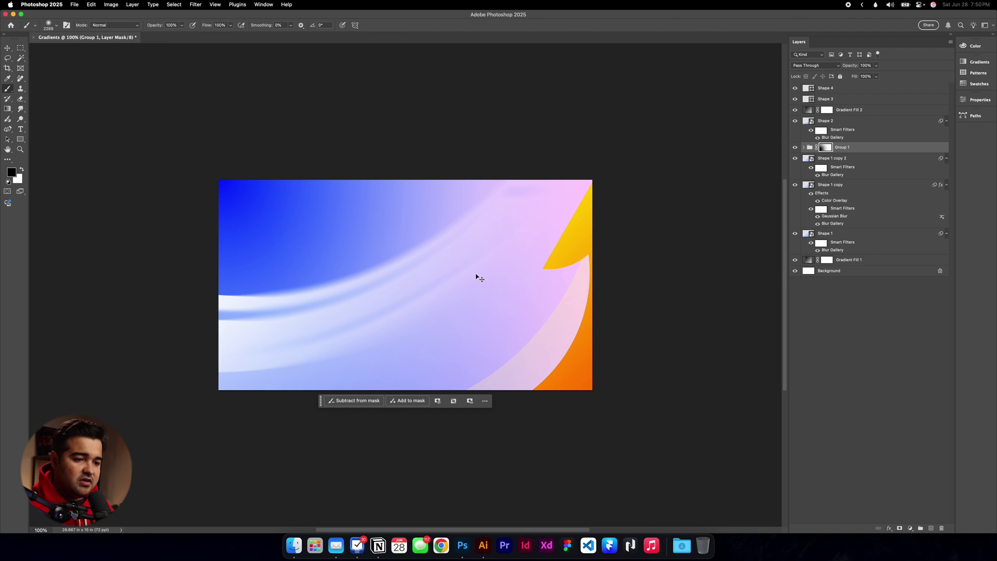
key("super+z")
Step: Reduce the opacity of Group 1 to 60%
left_click(872, 147)
left_click(876, 66)
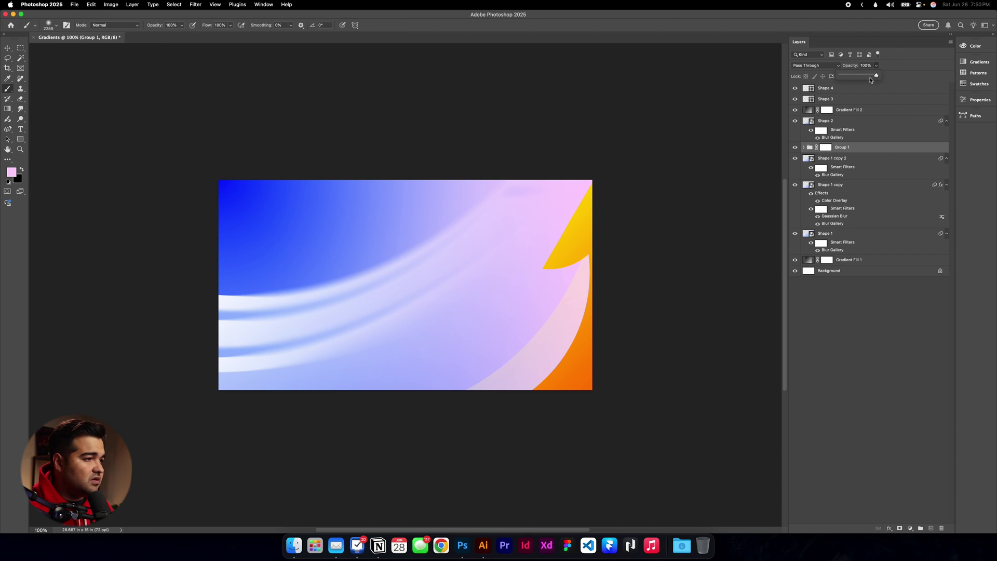
left_click_drag(877, 75, 852, 81)
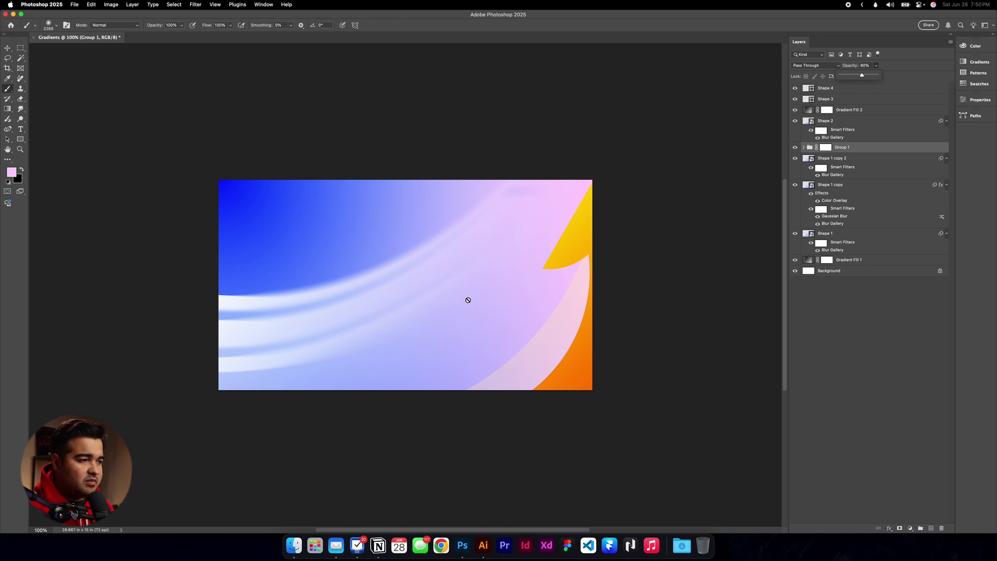
Step: Paint black on the Group 1 mask with a large soft brush to fade out the right end of the lower band
left_click(826, 148)
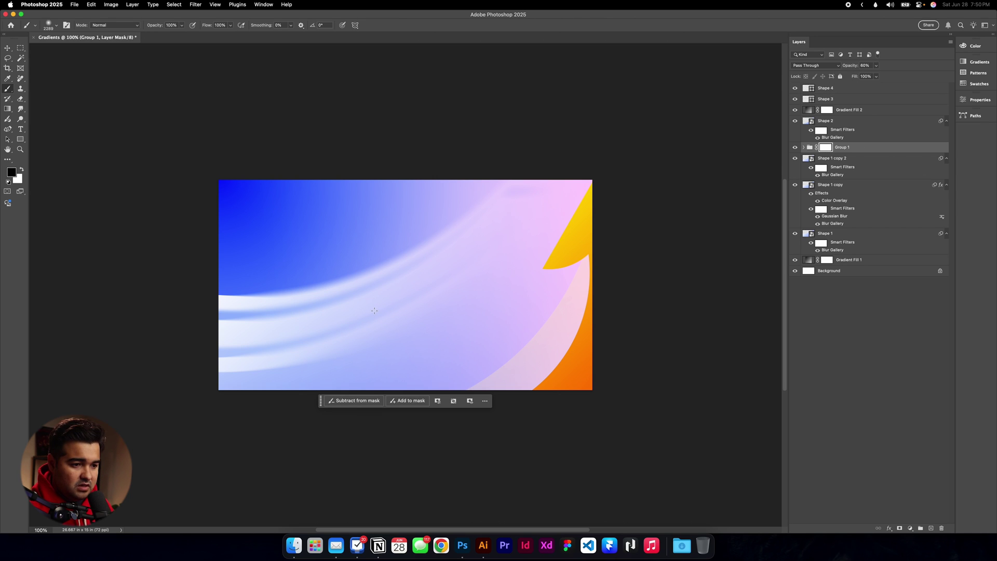
left_click(468, 287)
key("super+z")
left_click_drag(510, 276, 490, 281)
left_click(514, 265)
Step: Group the Shape 1 copy and Shape 1 copy 2 layers and mask out the upper right end of their band
left_click(866, 182)
left_click(866, 158, "shift")
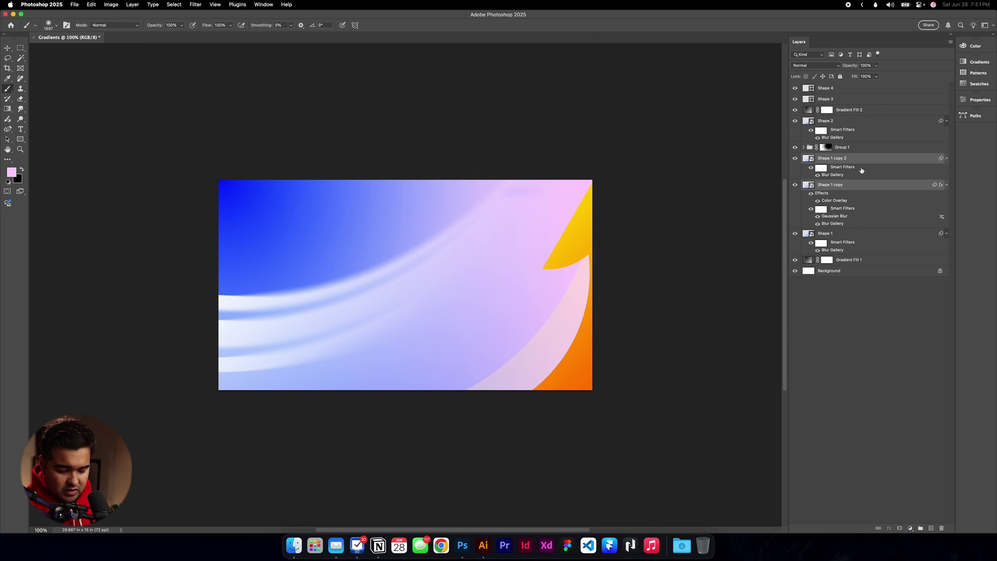
key("super+g")
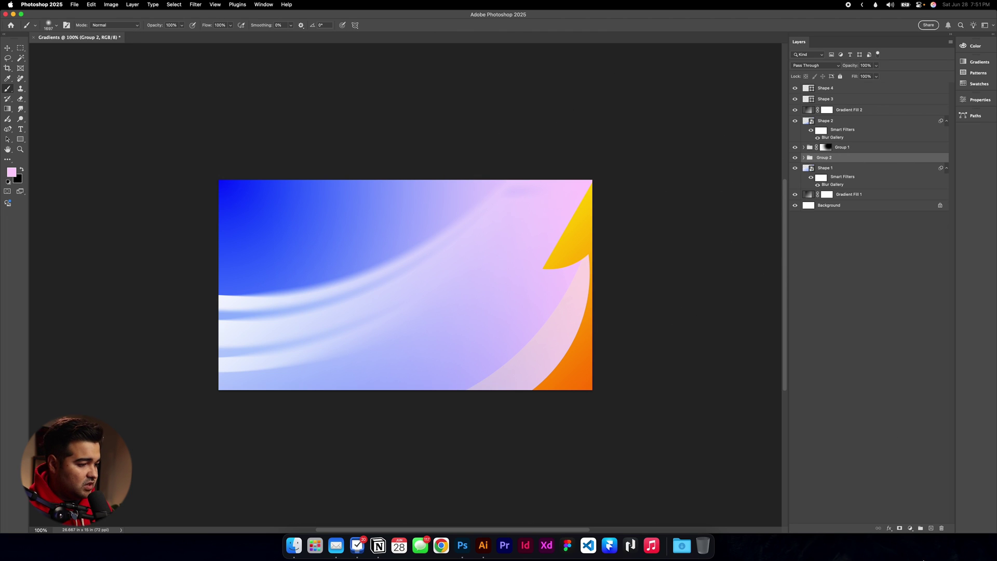
left_click(900, 528)
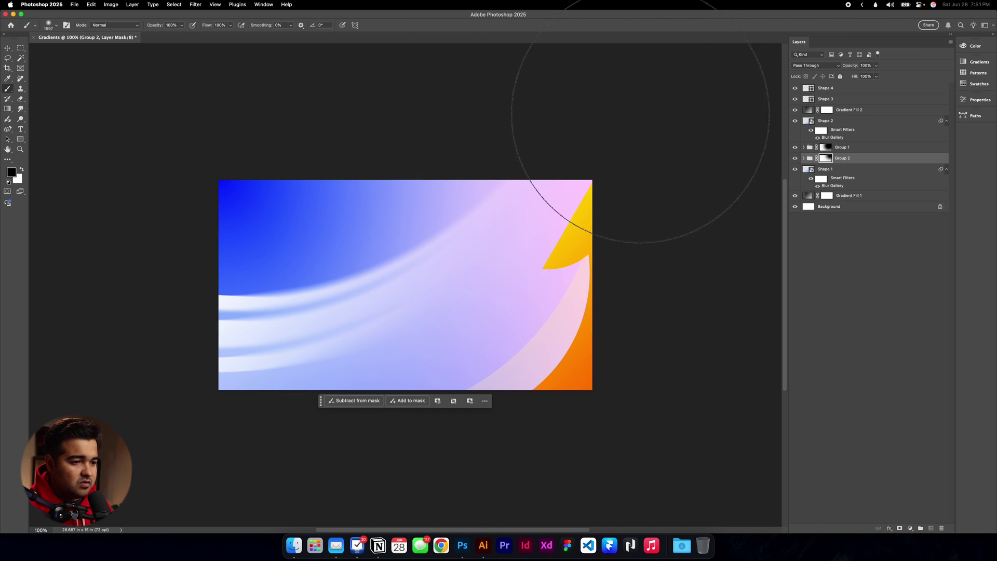
key("c")
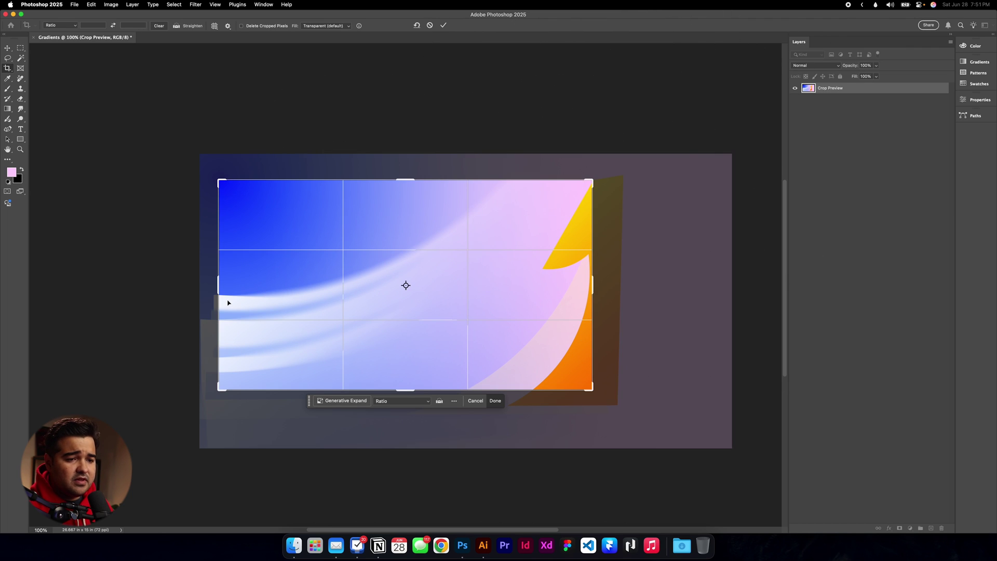
key("Escape")
Step: Apply a Gaussian Blur with a radius of about 2.7 px to the Shape 1 layer
left_click(826, 169)
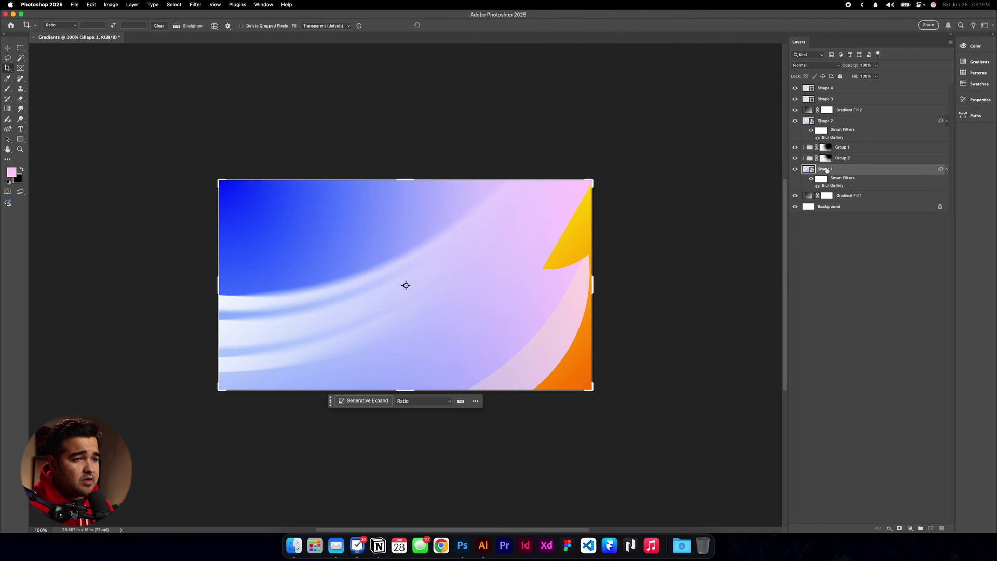
left_click(193, 4)
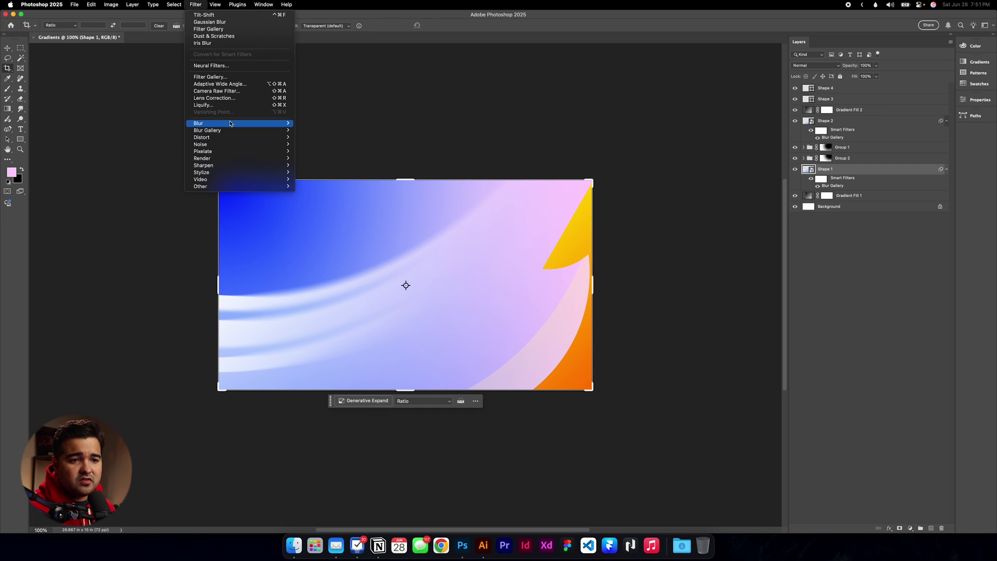
left_click(321, 152)
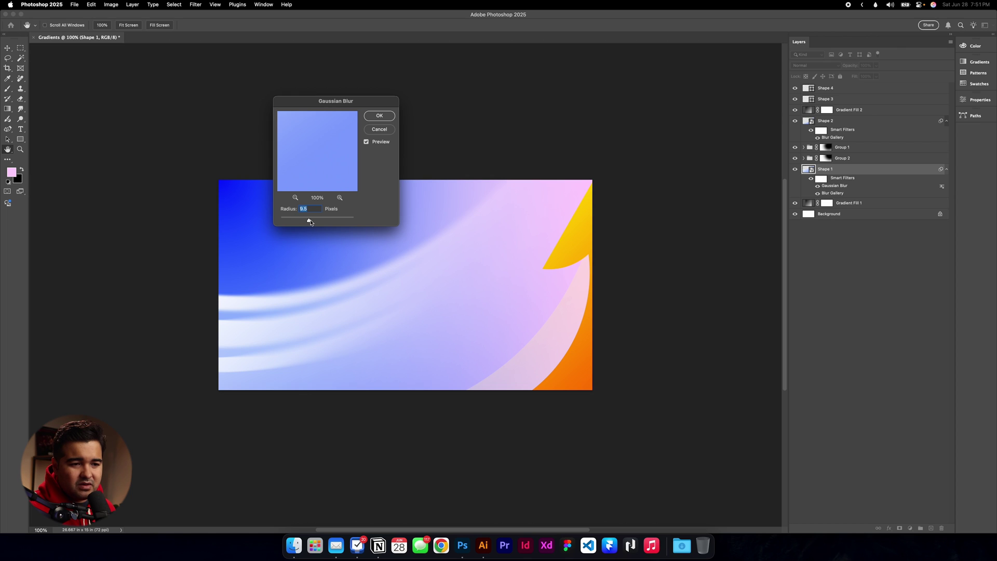
left_click_drag(310, 223, 312, 222)
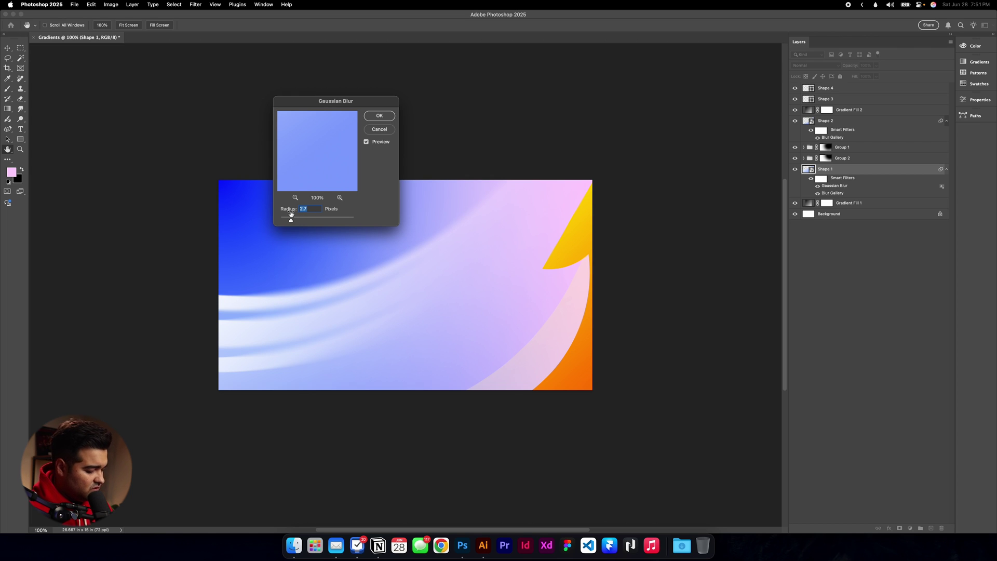
key("Return")
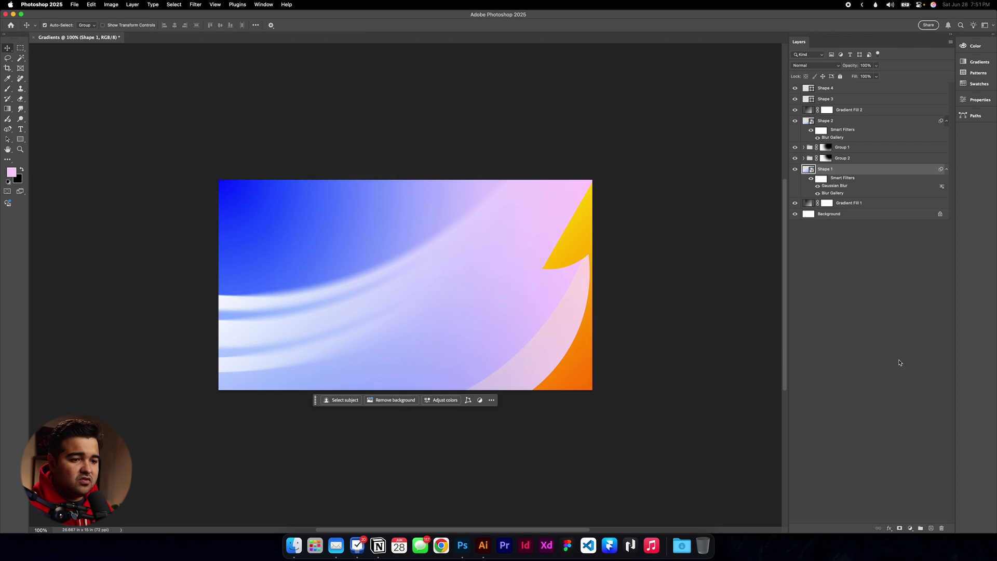
left_click(898, 361)
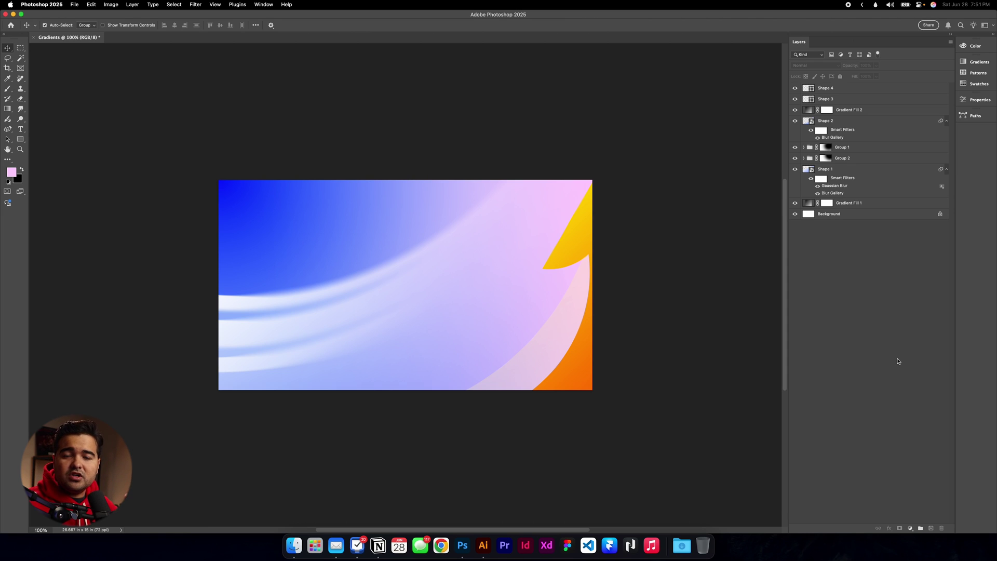
Step: Convert Shape 3 to a smart object and apply a diagonal Tilt-Shift blur of about 59 px centred near its lower end
left_click(514, 373)
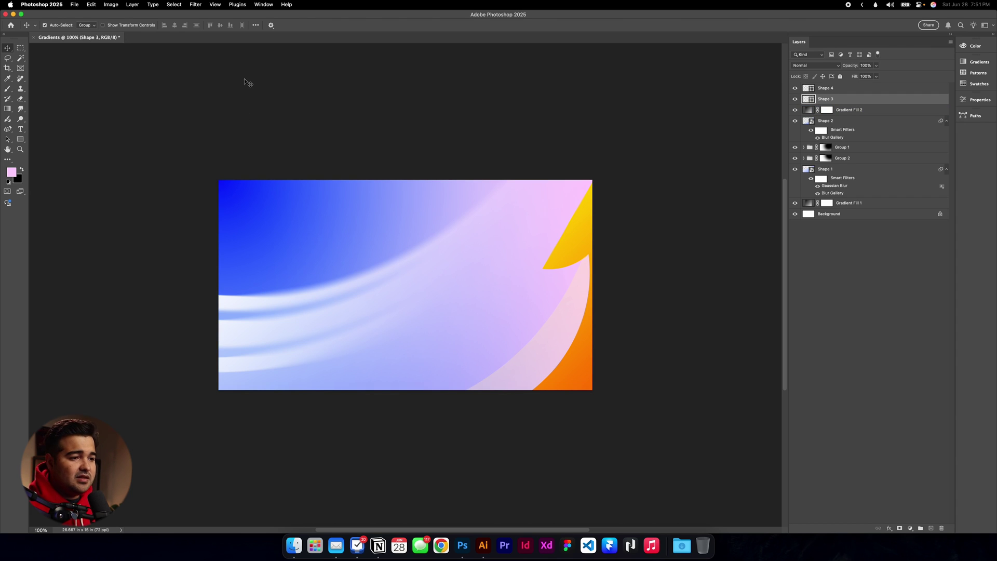
left_click(195, 4)
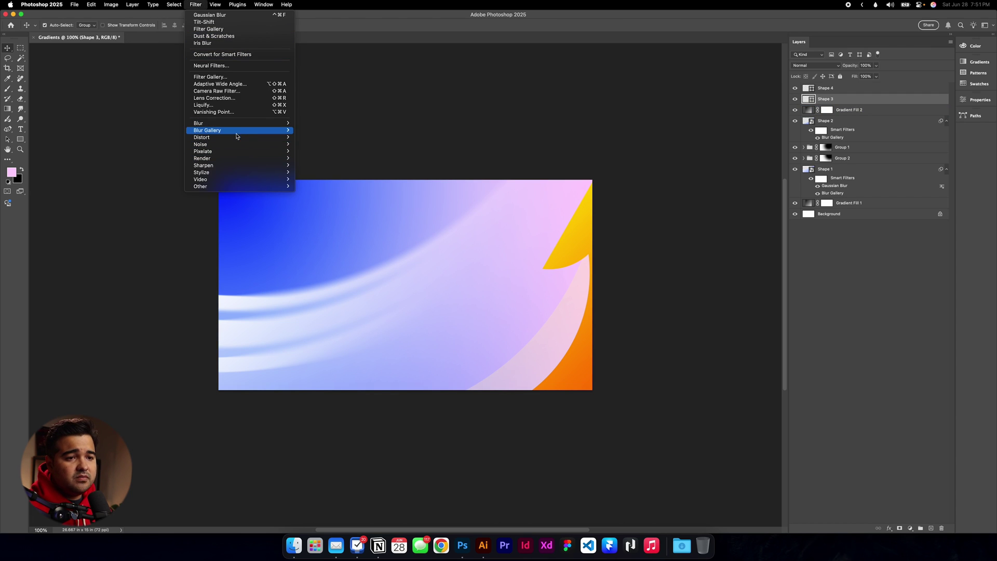
mouse_move(239, 130)
left_click(313, 145)
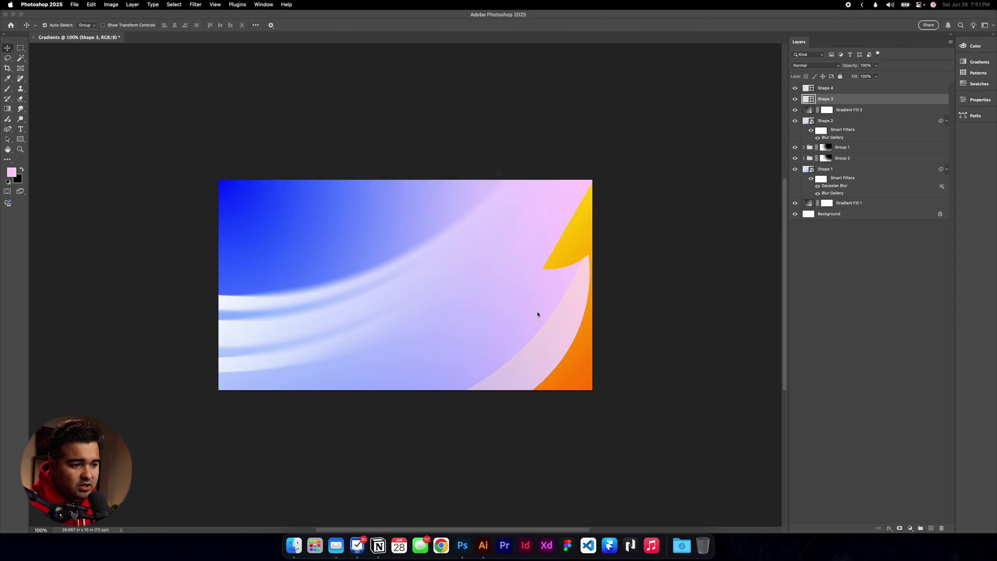
key("Return")
left_click_drag(453, 285, 516, 379)
left_click_drag(940, 97, 950, 96)
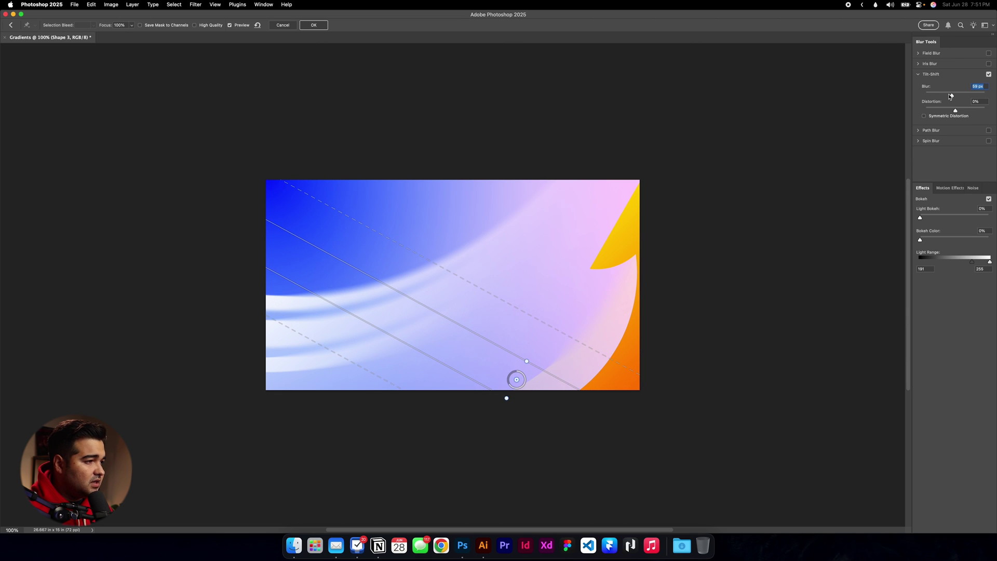
left_click(314, 25)
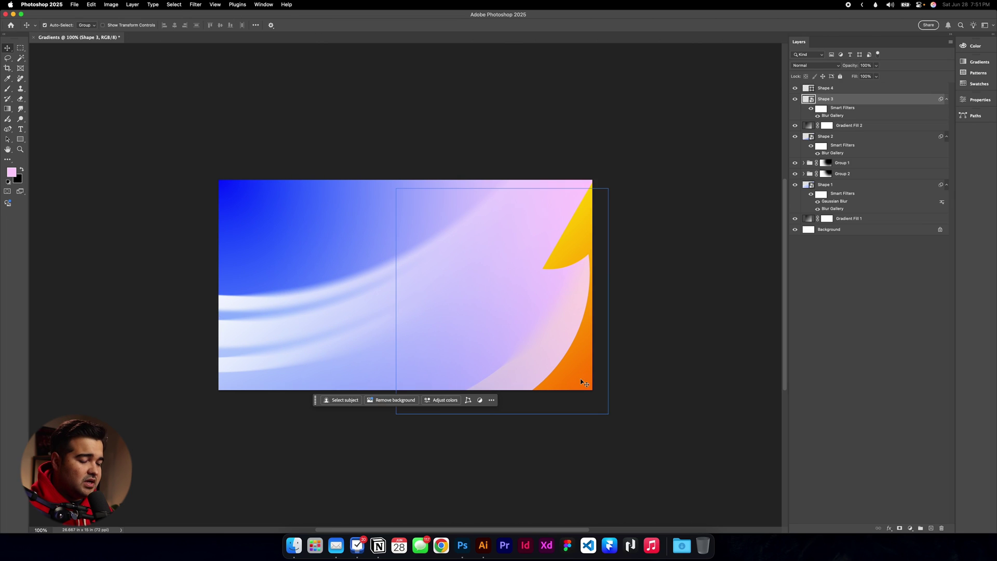
Step: Convert Shape 4 to a smart object and apply an Iris Blur of about 162 px
left_click(555, 307)
left_click(578, 260)
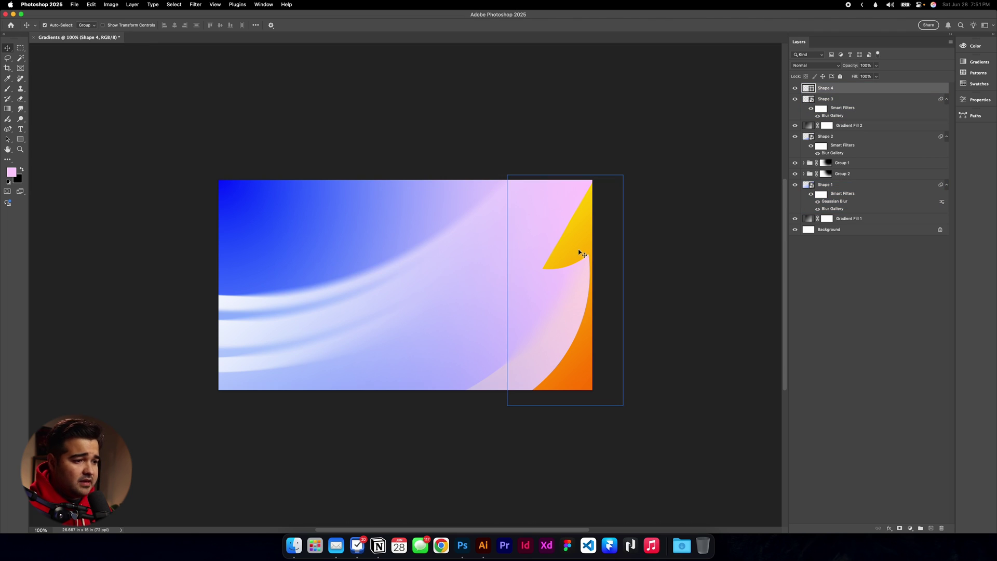
left_click(202, 4)
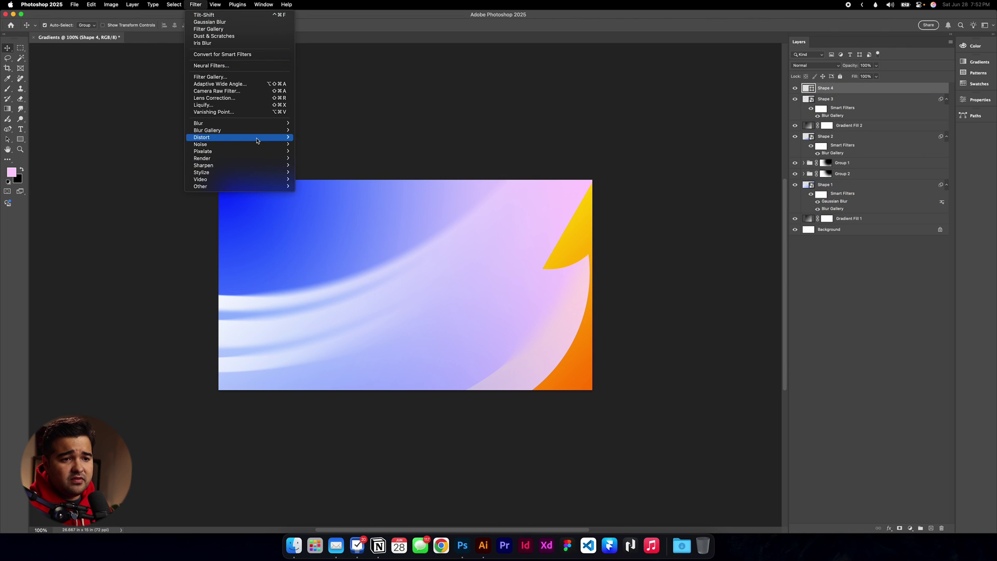
mouse_move(260, 130)
left_click(325, 137)
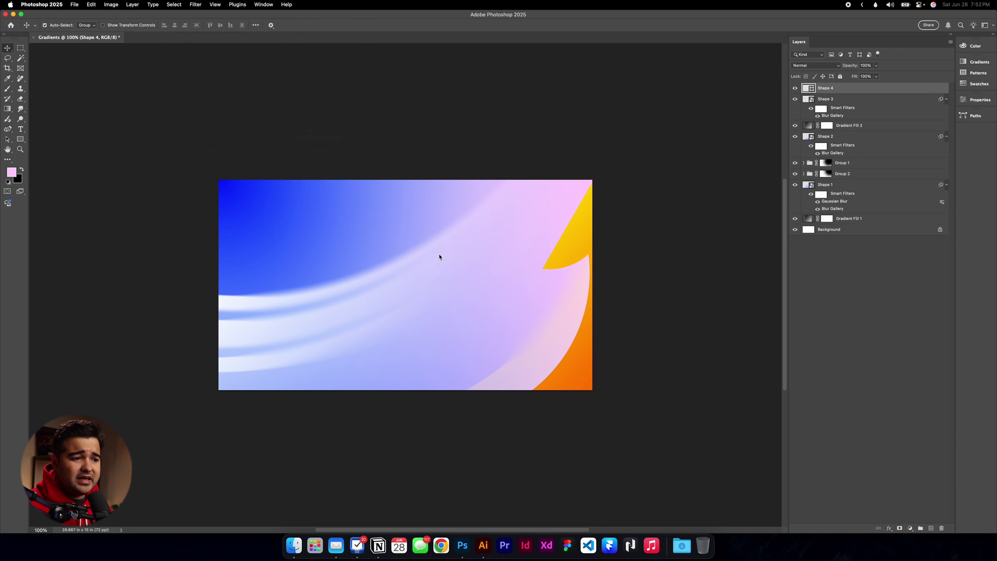
left_click(499, 191)
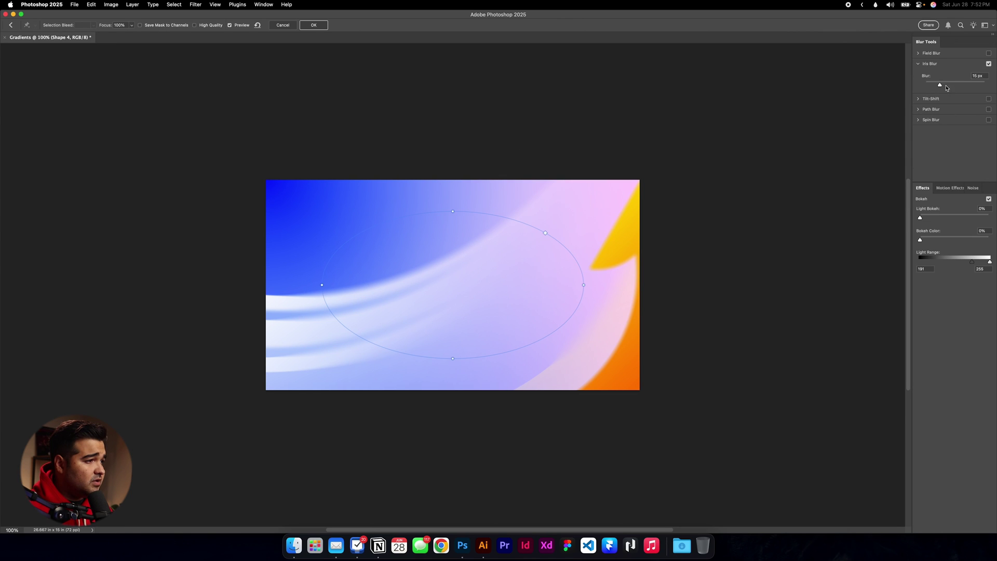
left_click_drag(959, 84, 963, 86)
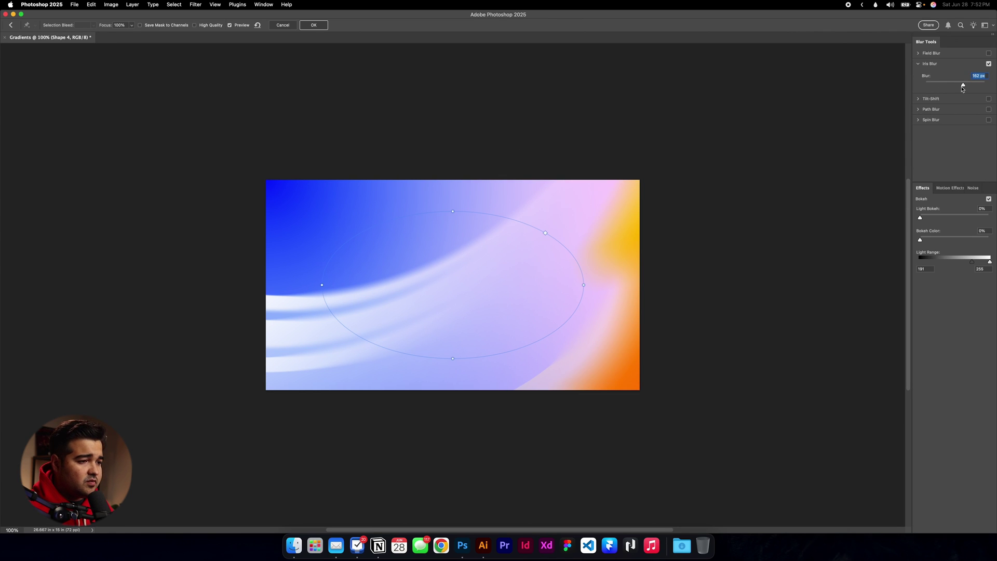
left_click(313, 25)
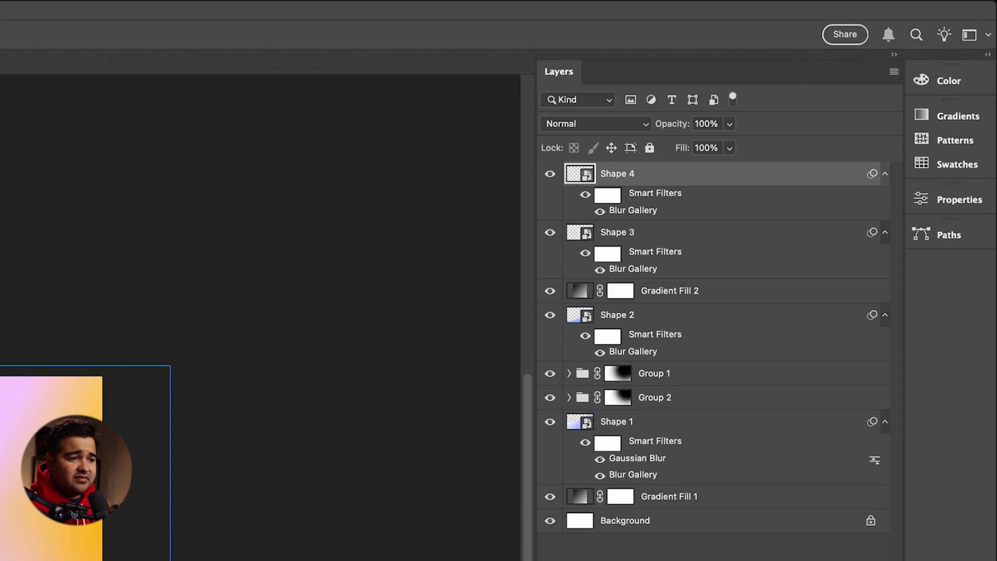
Step: Group all layers from Gradient Fill 1 up to Shape 4 and duplicate the group
left_click(849, 141)
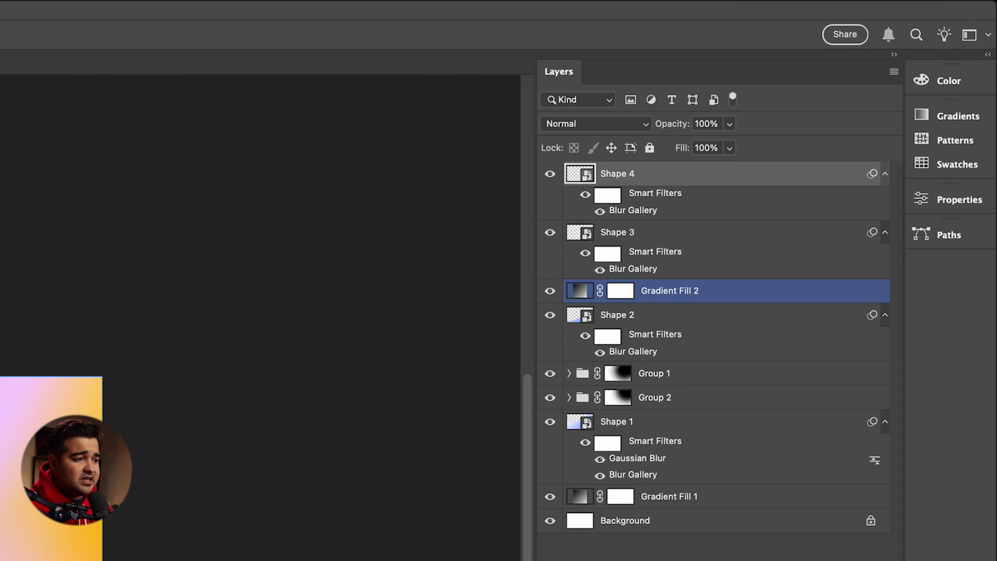
left_click(719, 496)
left_click(716, 175, "shift")
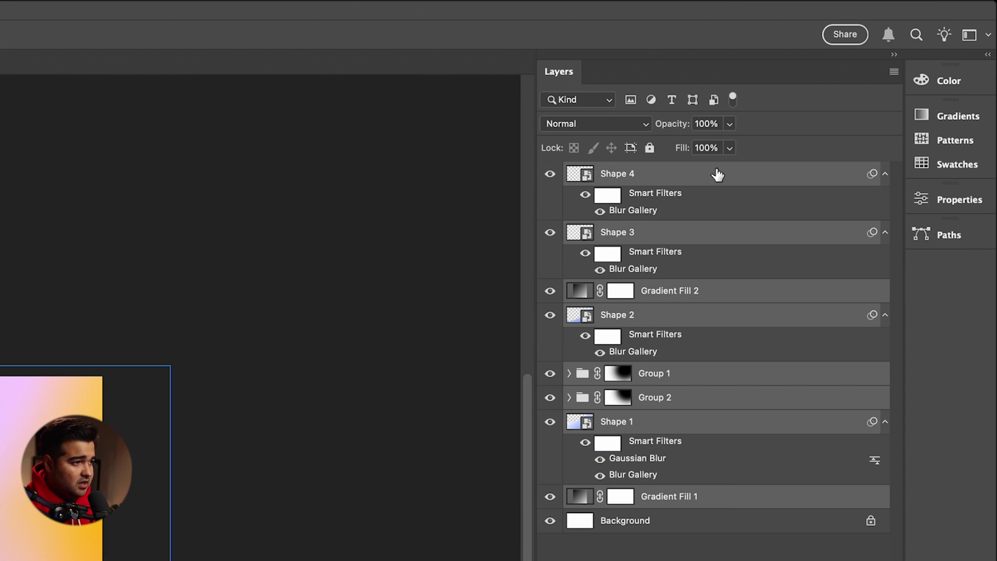
key("super+g")
key("super+j")
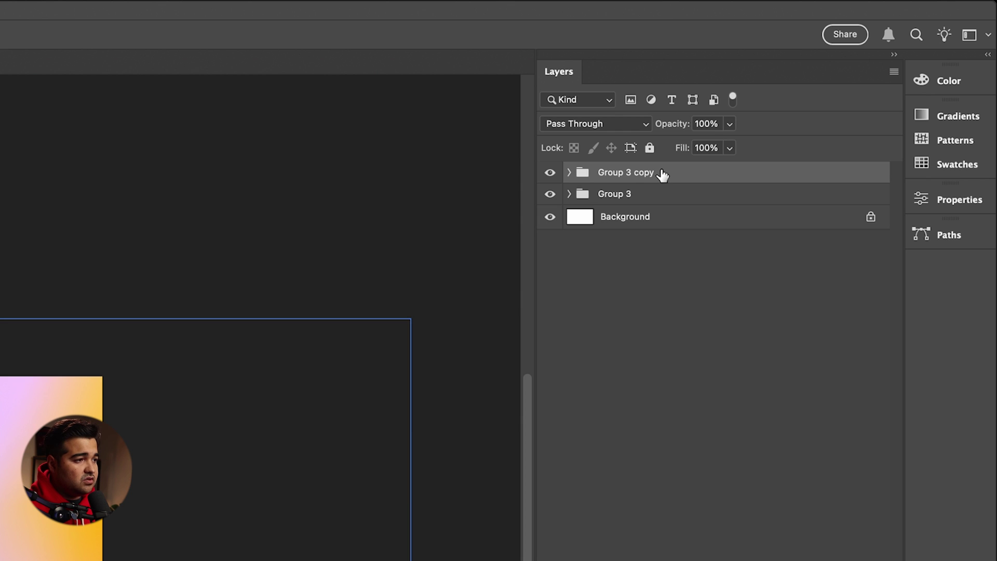
Step: Rename the original Group 3 as backup and its duplicate as Gradient
double_click(614, 194)
type("backup")
key("Return")
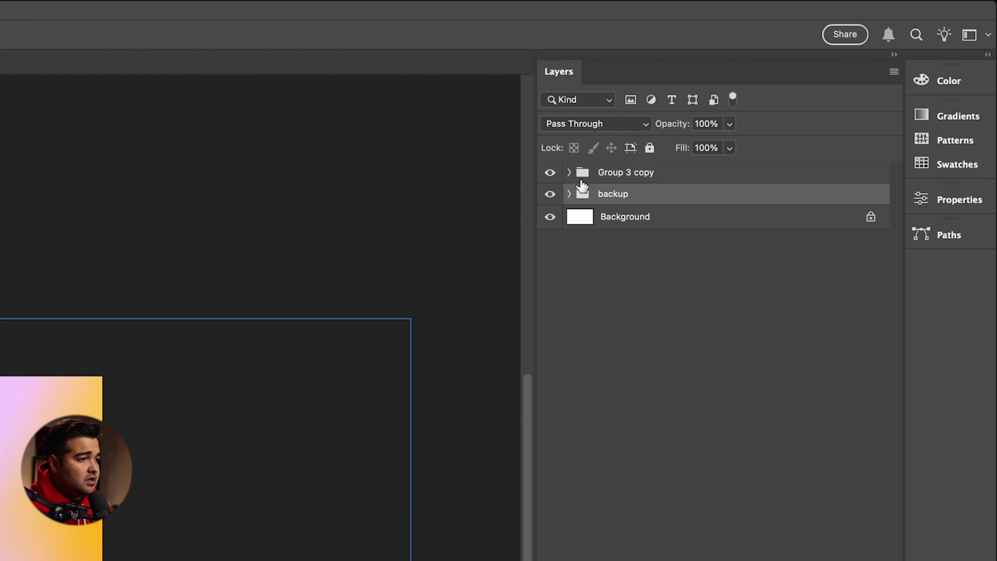
double_click(636, 173)
type("Gradient")
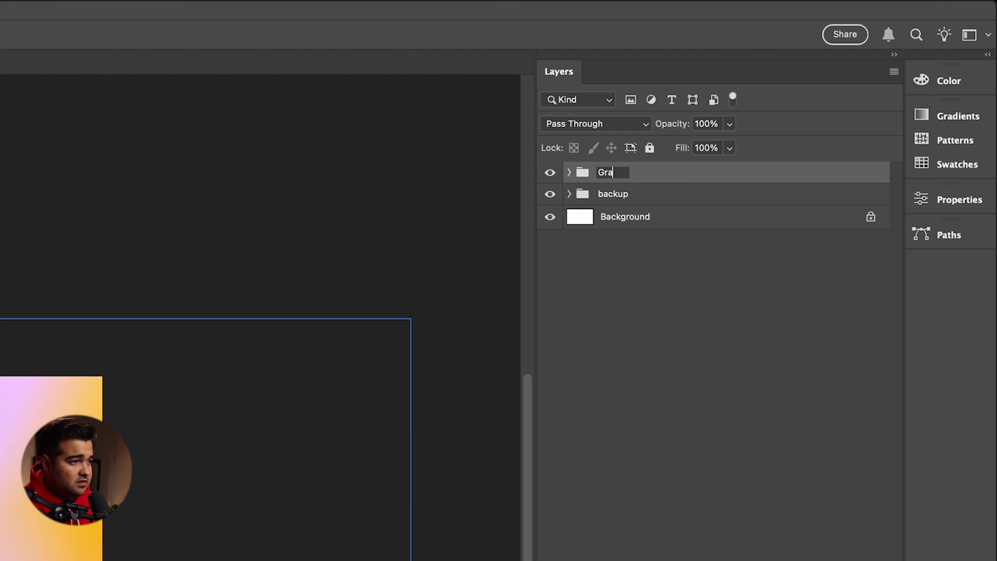
key("Return")
Step: Convert the Gradient group to a smart object and clip a new Hue/Saturation adjustment layer to it
right_click(715, 172)
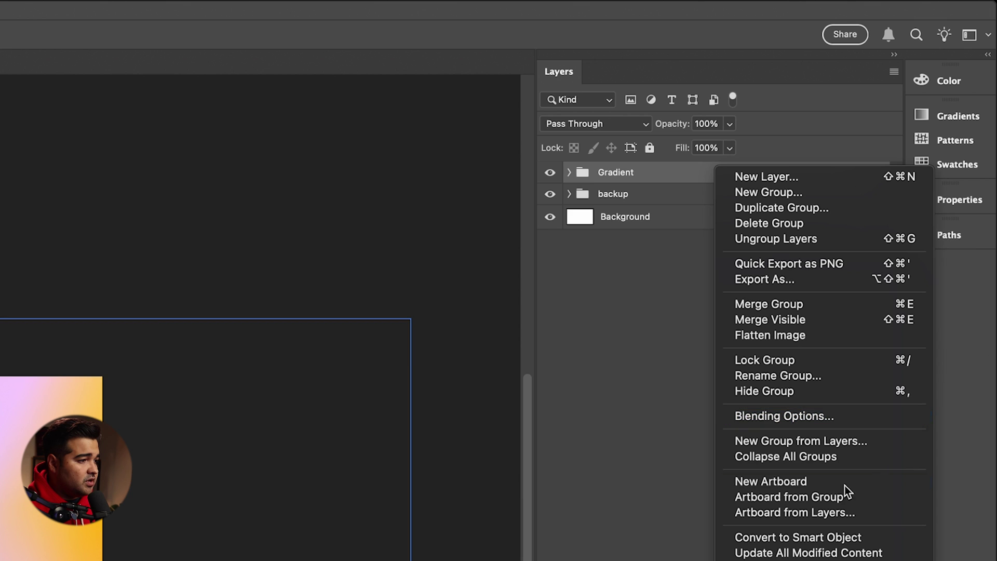
left_click(816, 537)
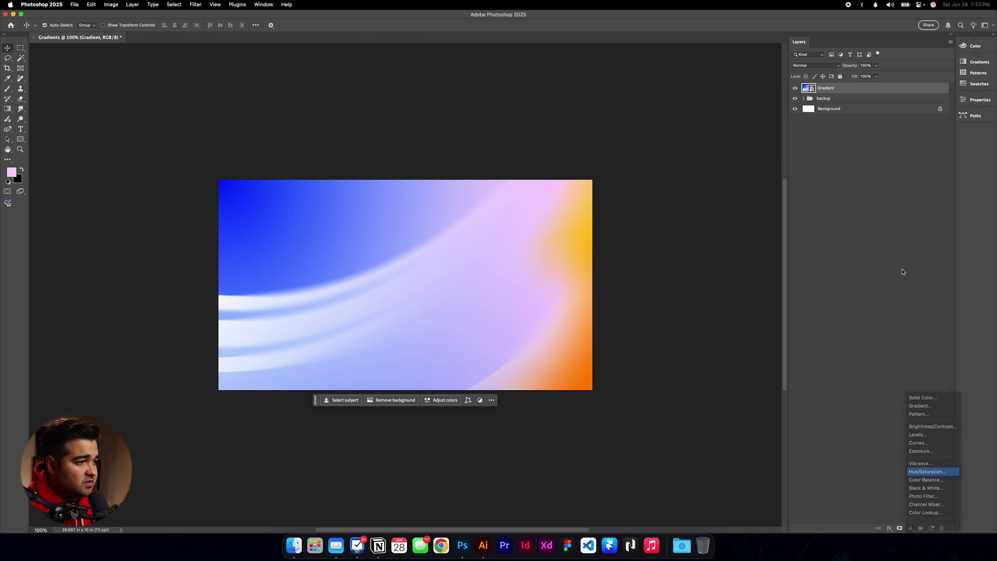
key("Return")
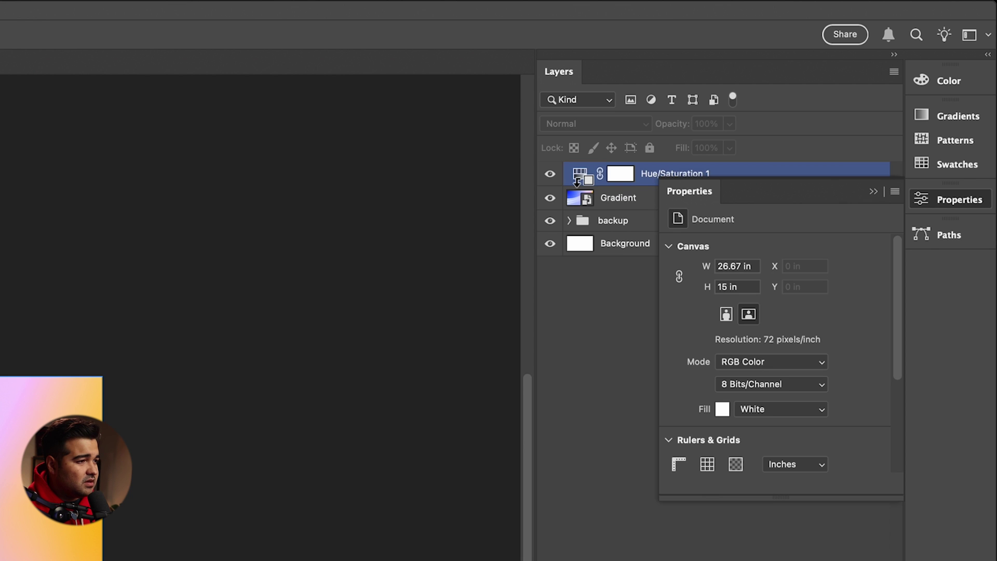
left_click(807, 95)
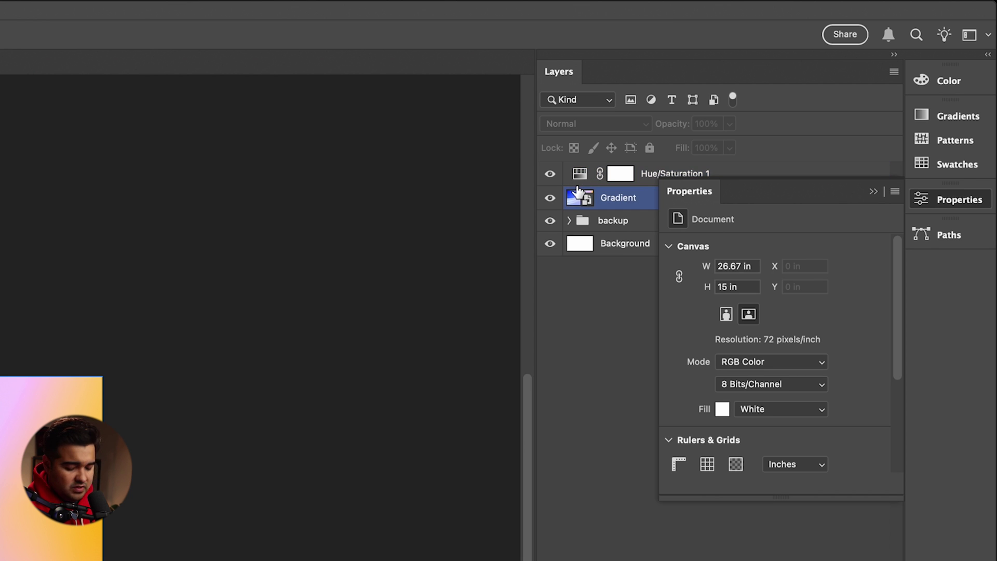
left_click(577, 186, "alt")
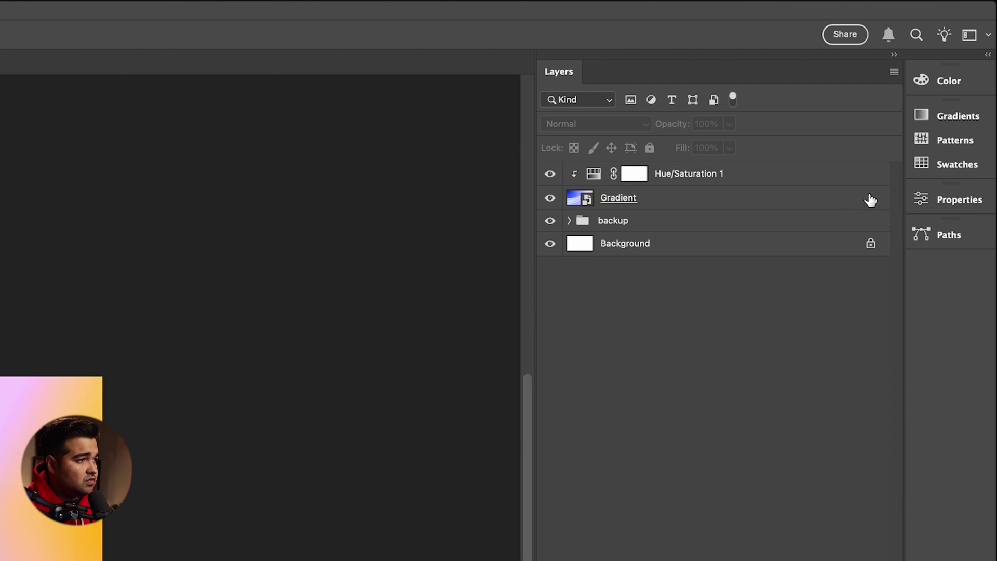
left_click(872, 192)
Step: Apply a Filter Gallery Grain texture to the Gradient smart object with intensity 16, contrast 50 and grain type Soft
left_click(615, 199)
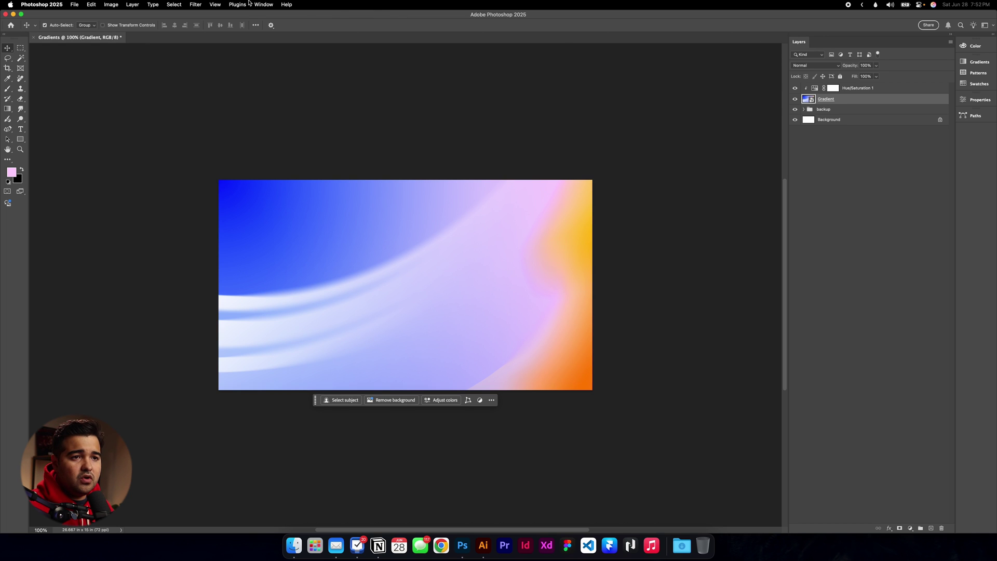
left_click(196, 5)
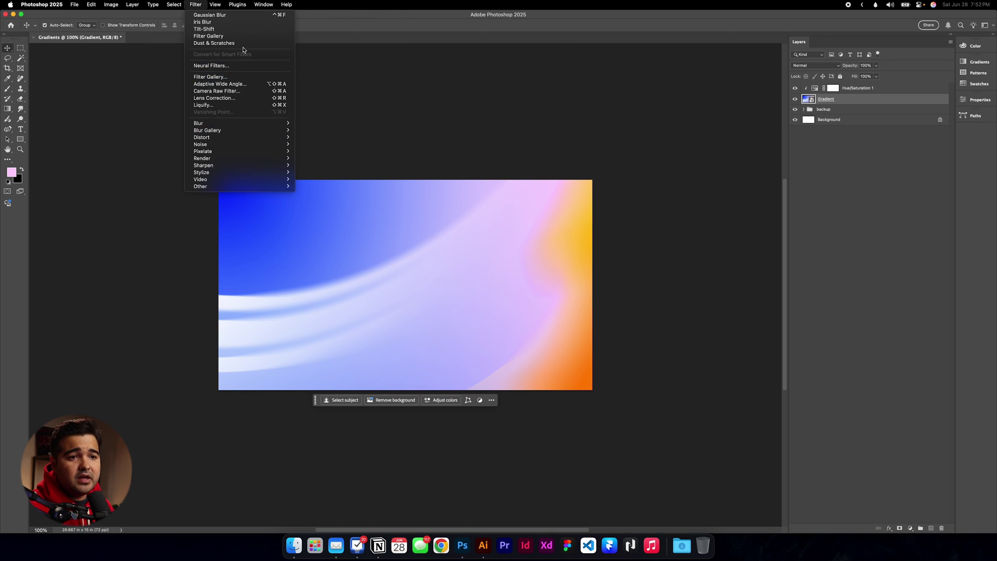
left_click(236, 79)
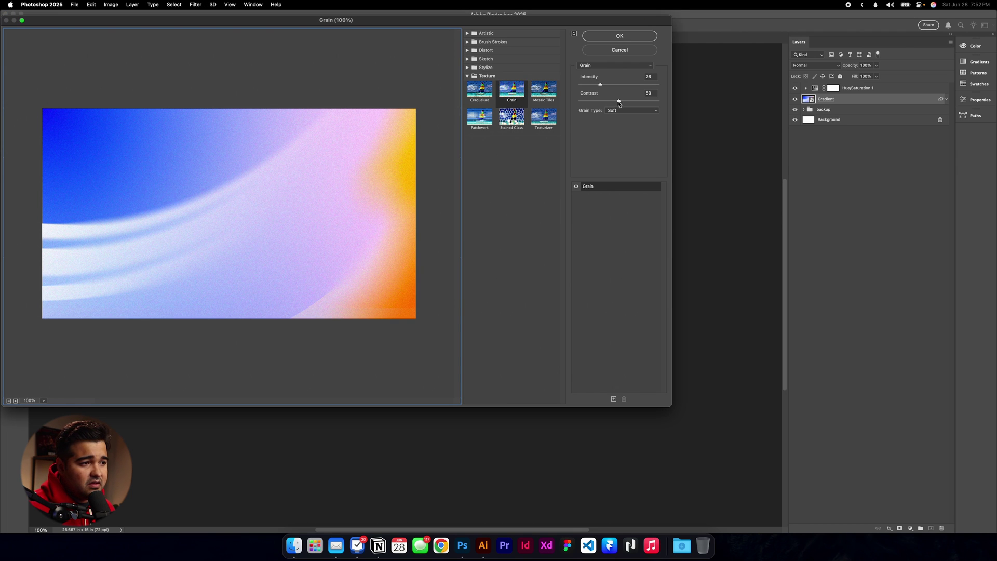
left_click_drag(600, 86, 598, 86)
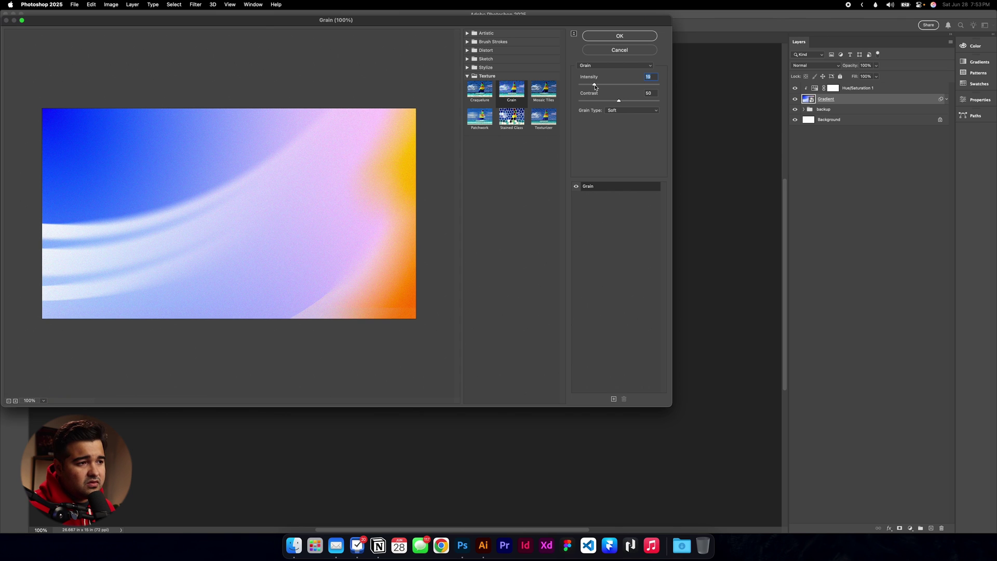
left_click(627, 35)
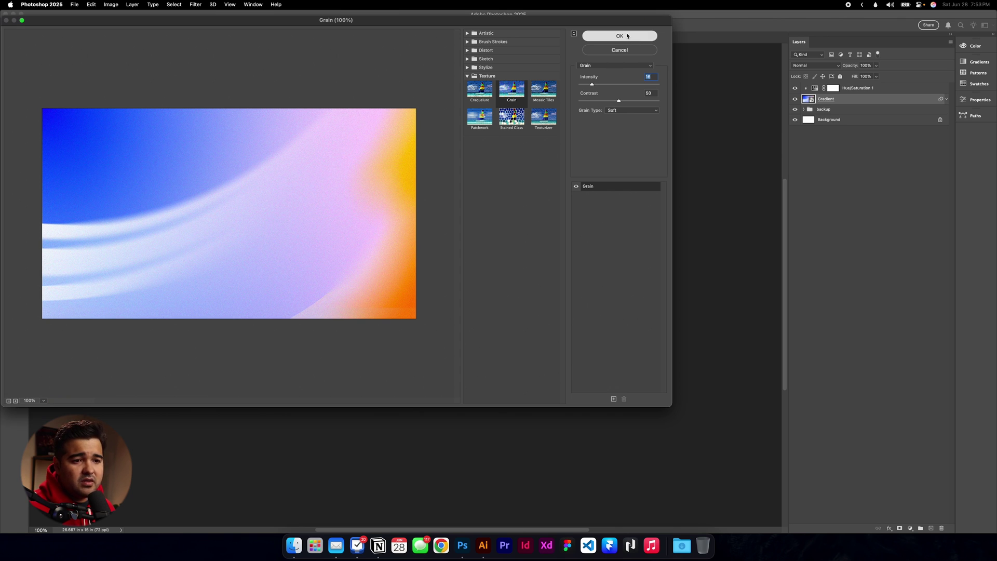